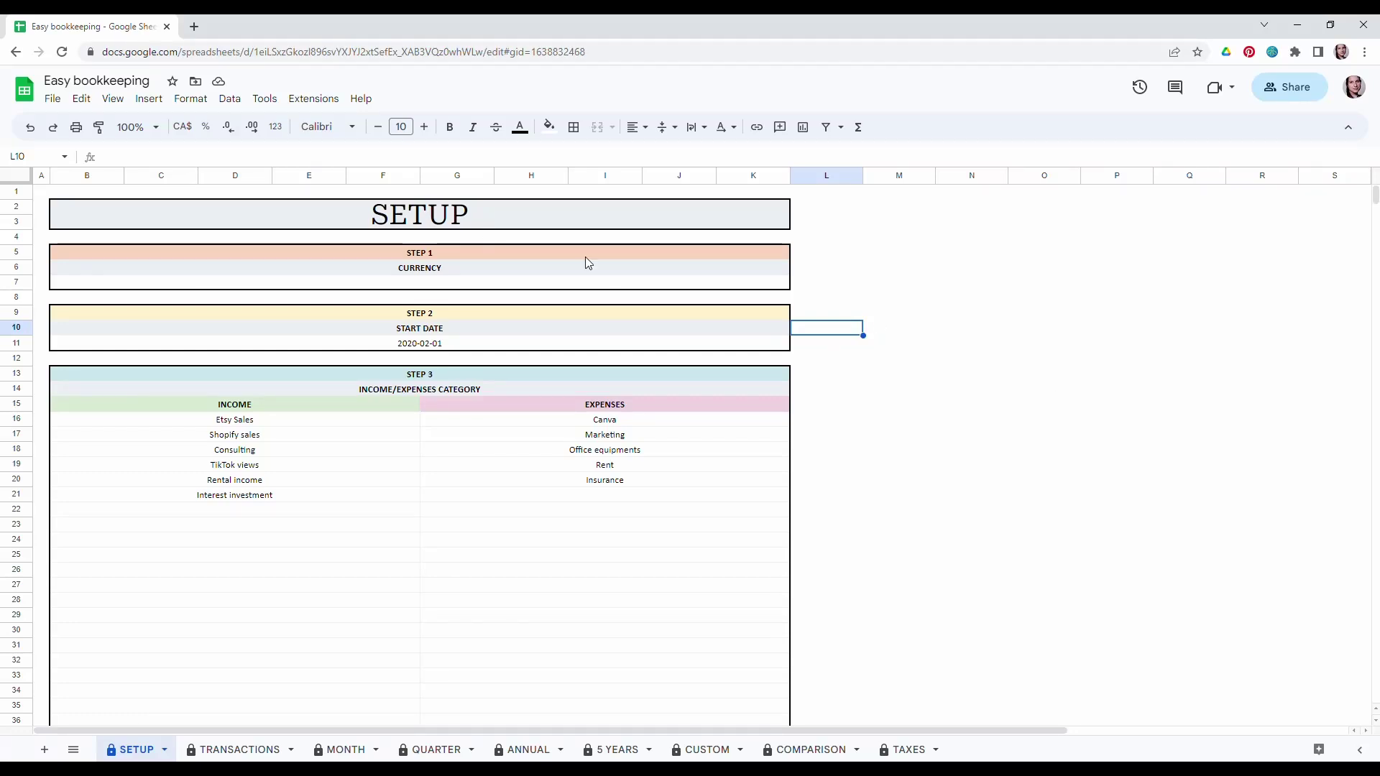
Enter $ in the merged CURRENCY cell B7:K7 on the SETUP sheet.
click(872, 453)
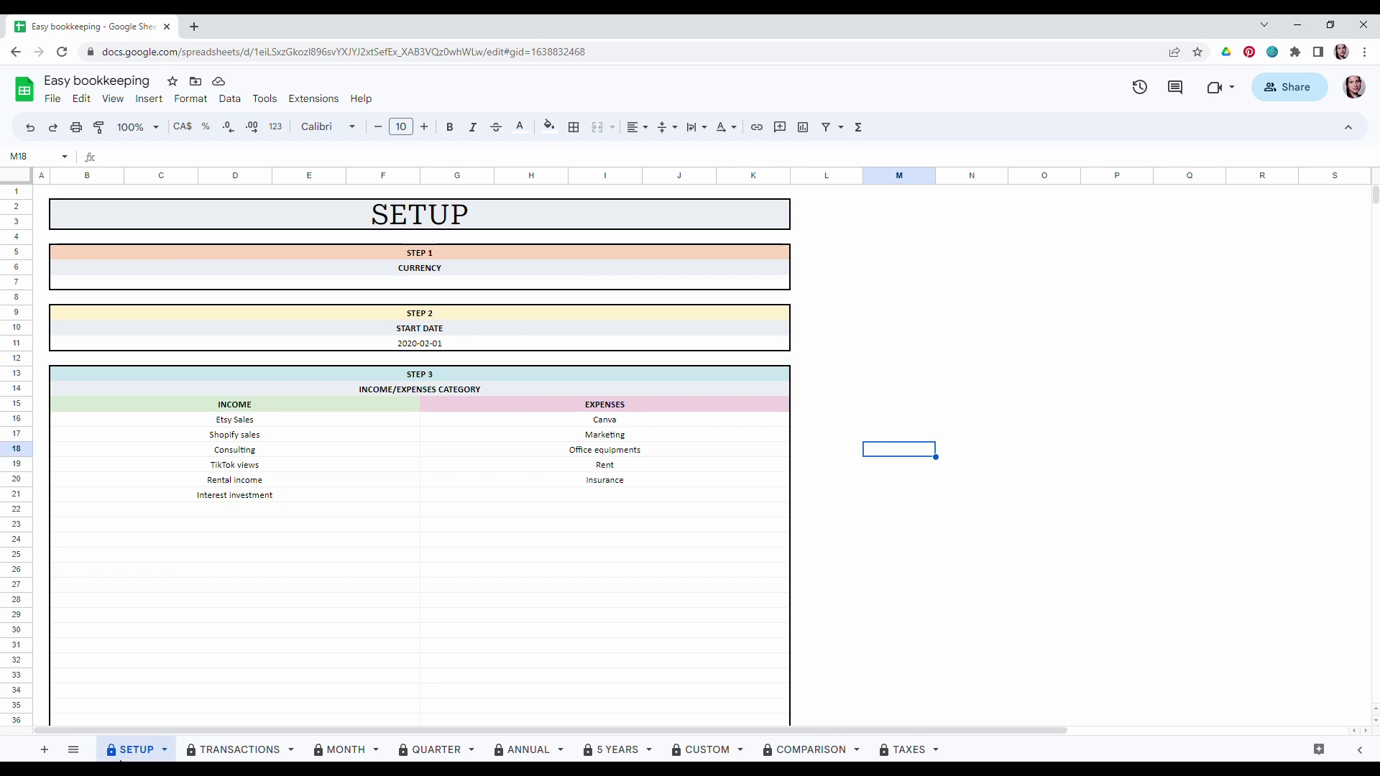
click(438, 256)
click(449, 270)
click(453, 284)
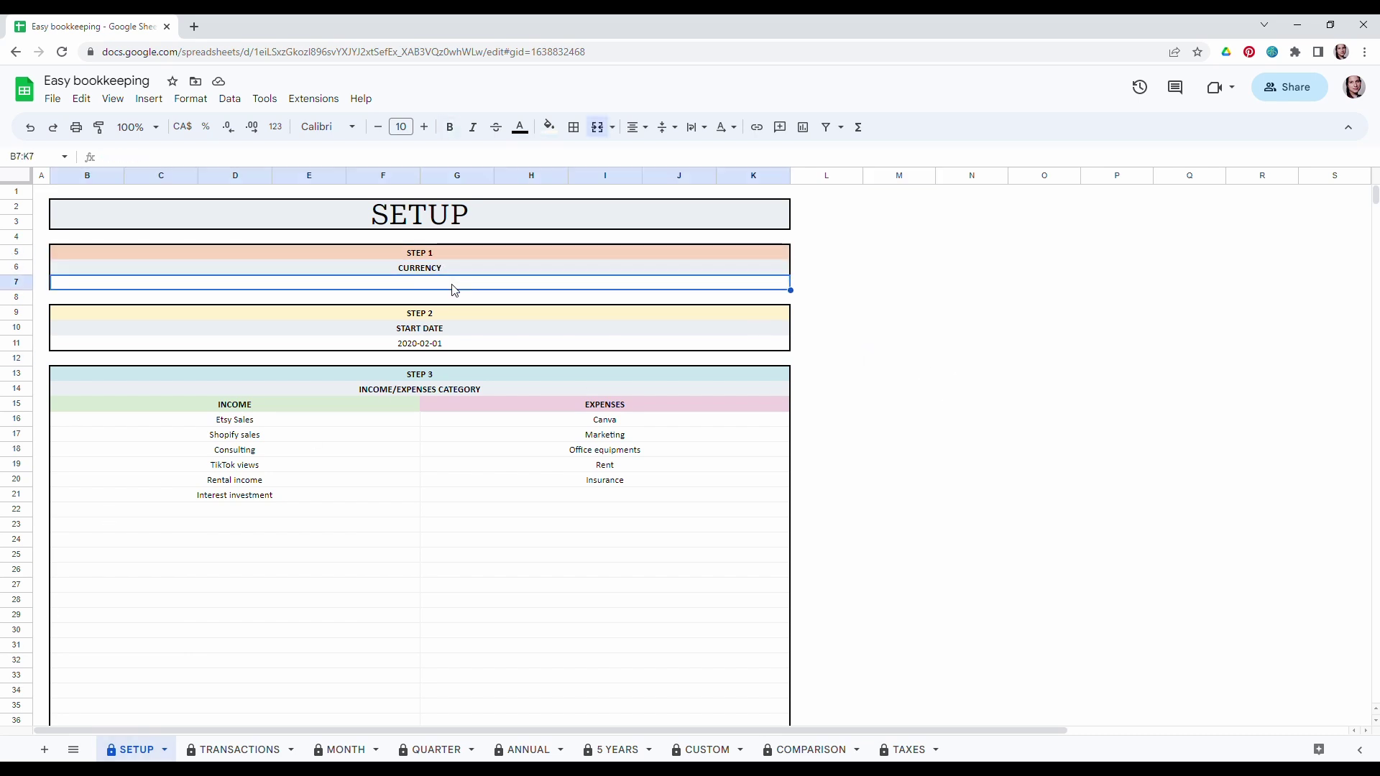
click(917, 391)
click(485, 286)
text($)
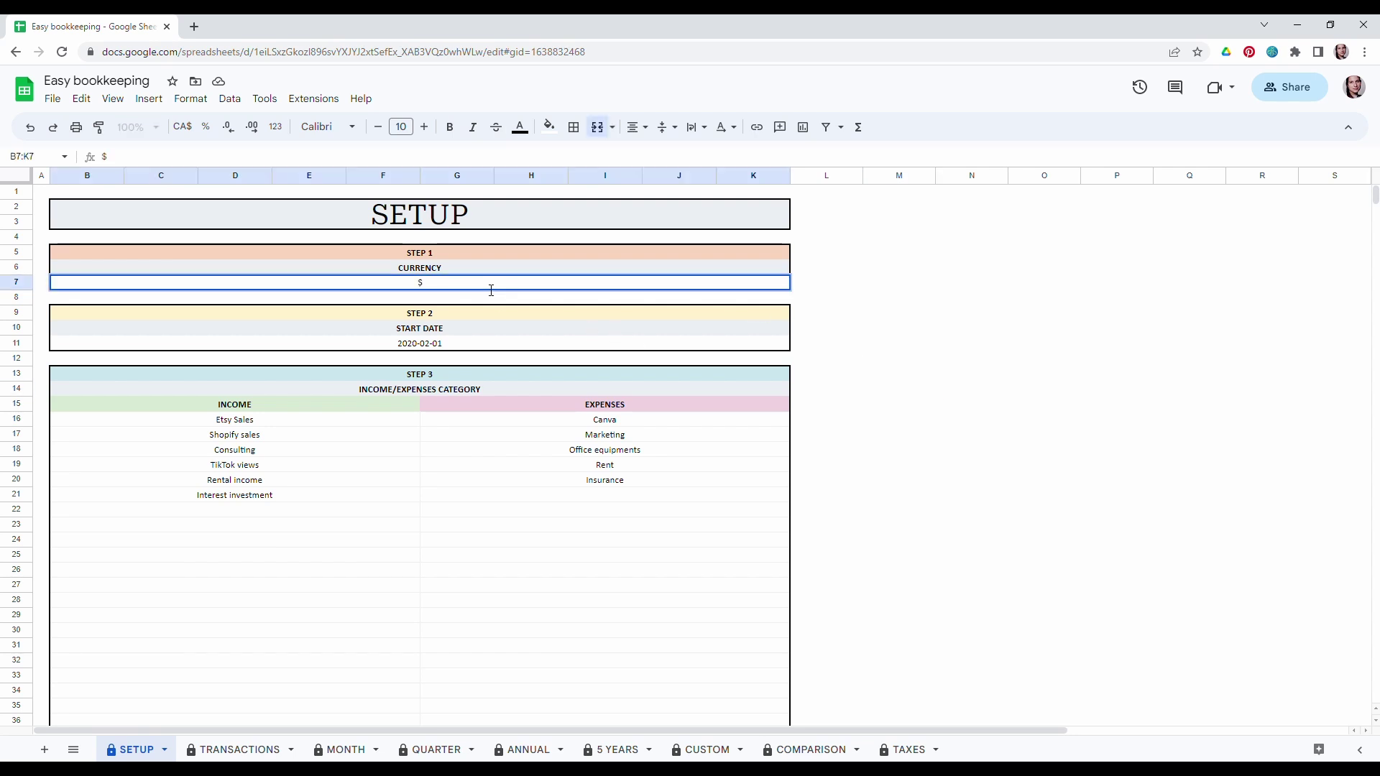
click(884, 403)
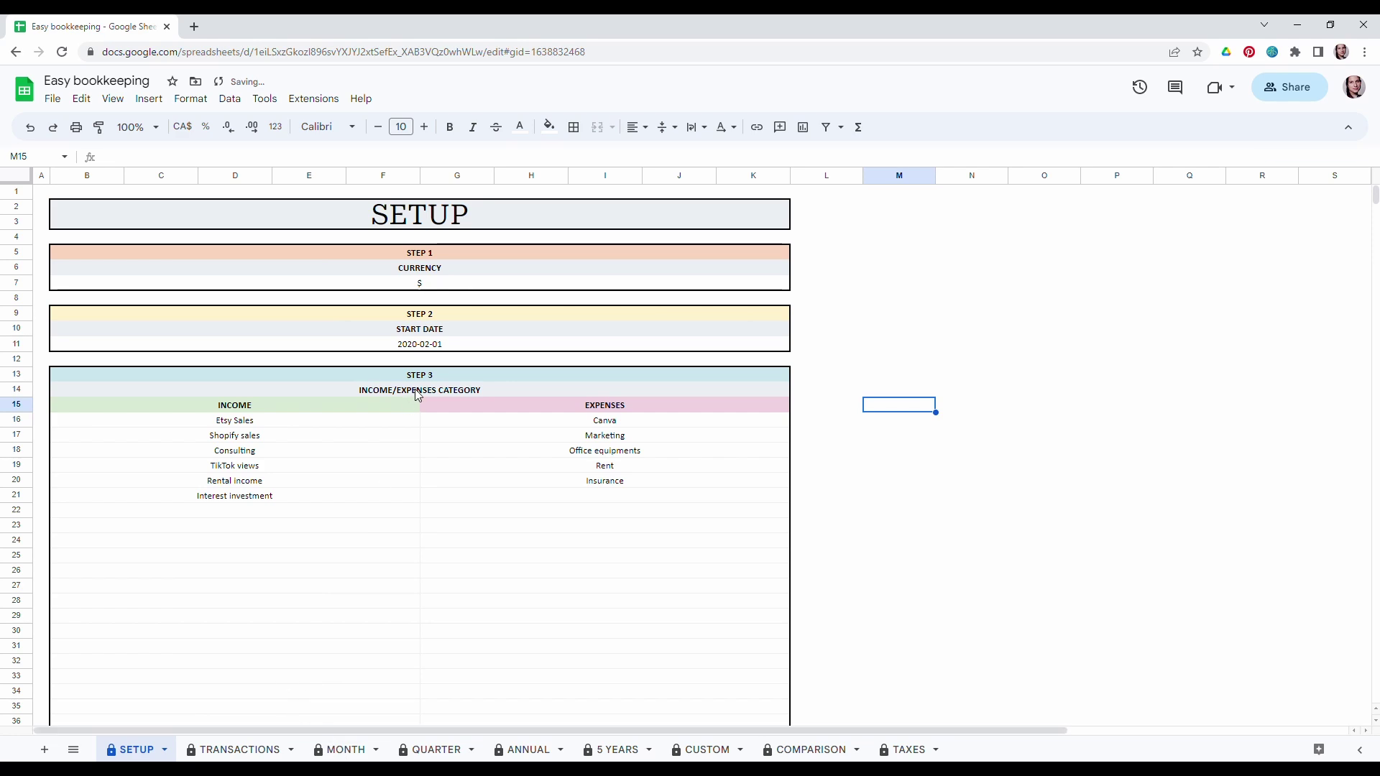
Preview the MONTH and QUARTER dashboards, then return to SETUP.
click(338, 749)
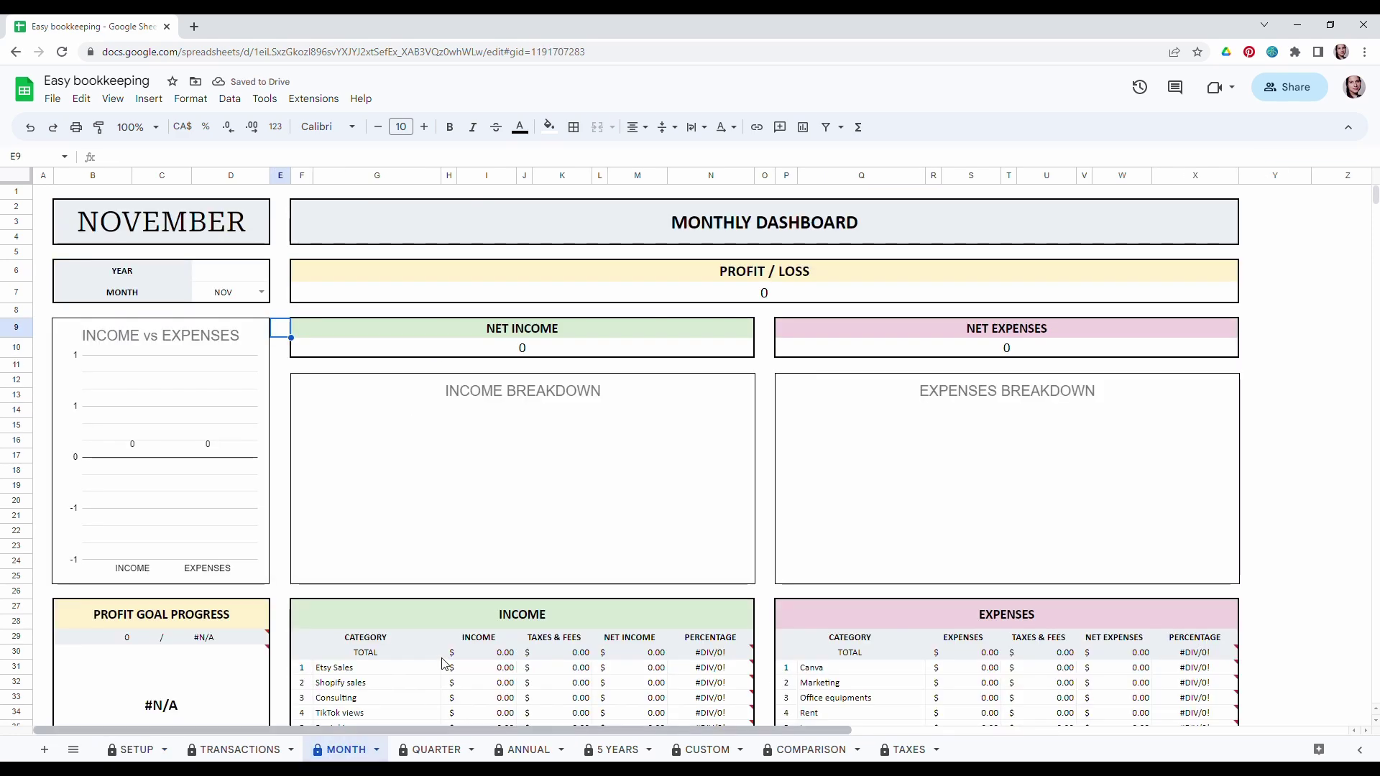
click(431, 750)
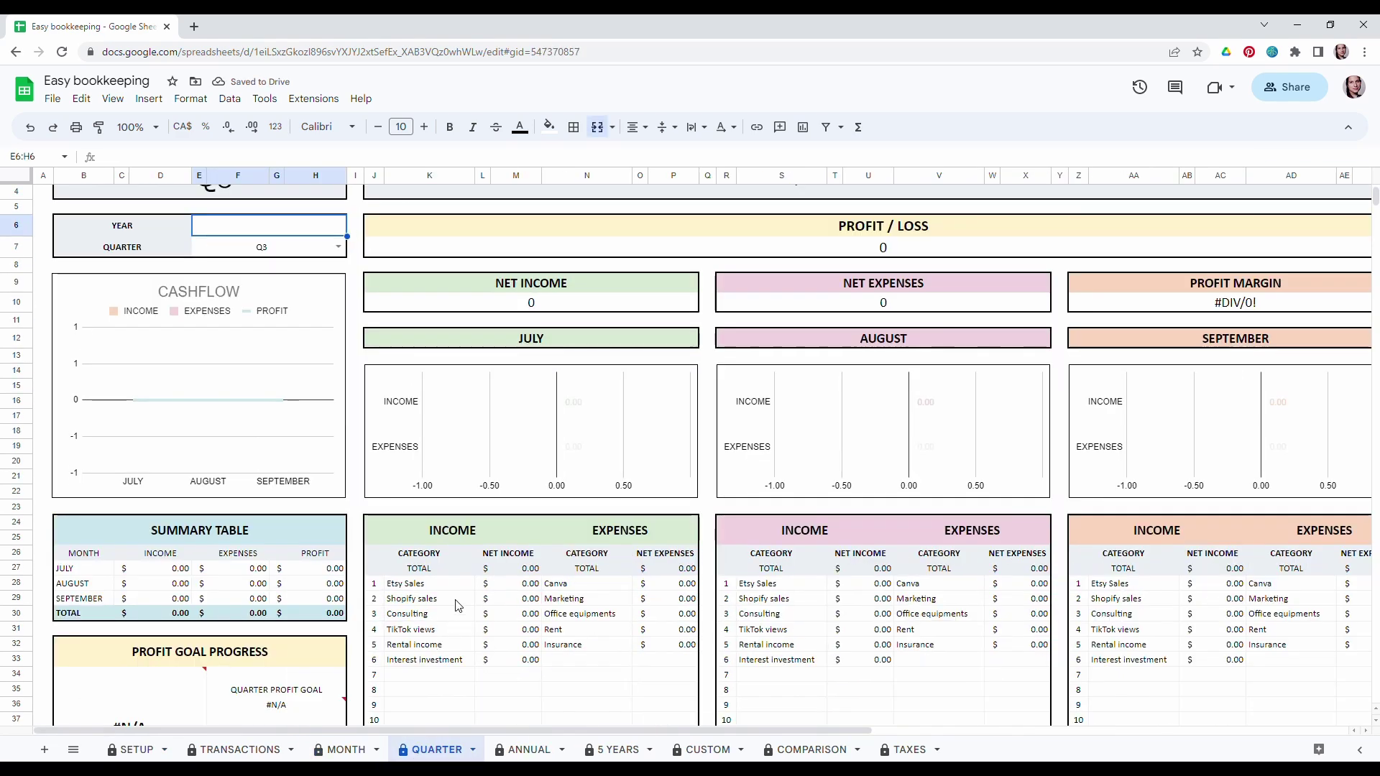
click(133, 750)
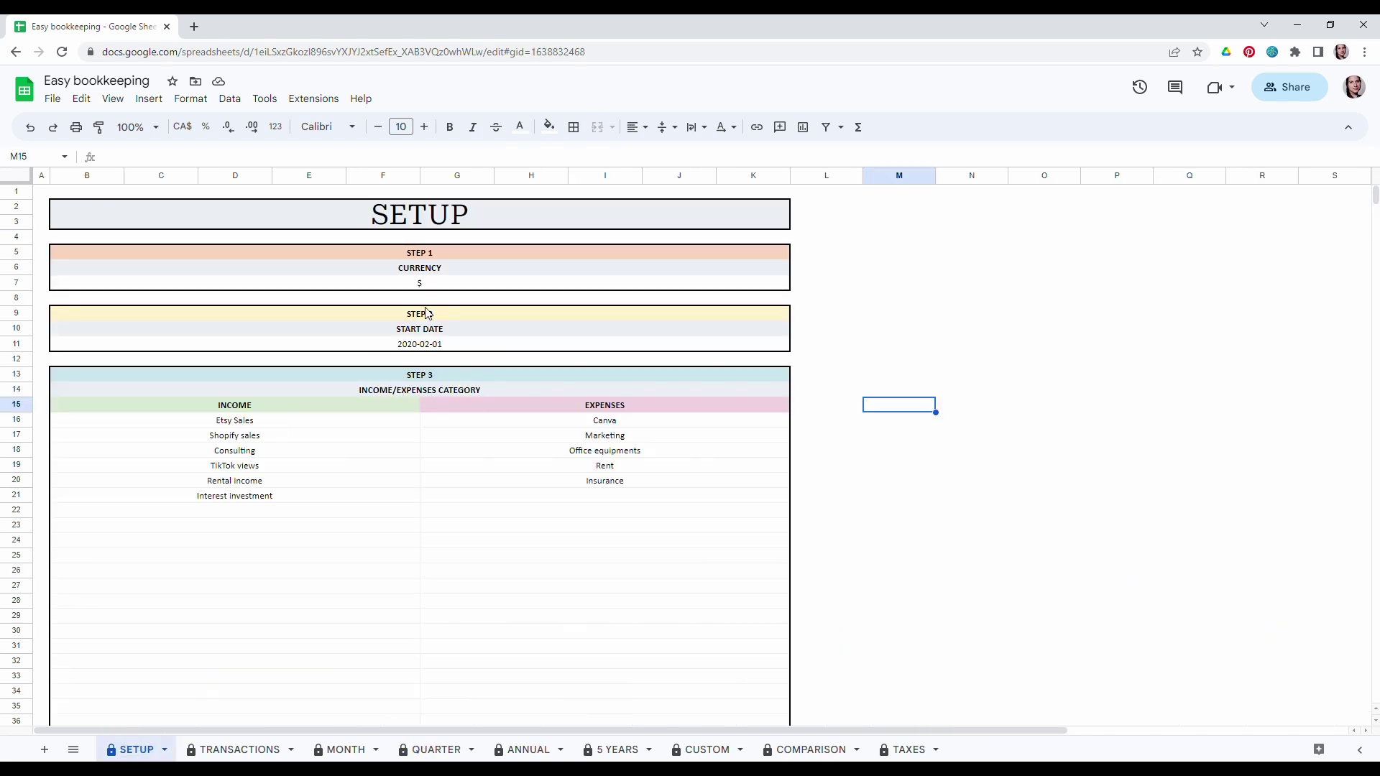
Pick January 1, 2020 from the START DATE calendar, replacing 2020-02-01.
click(1084, 330)
click(449, 348)
double_click(440, 348)
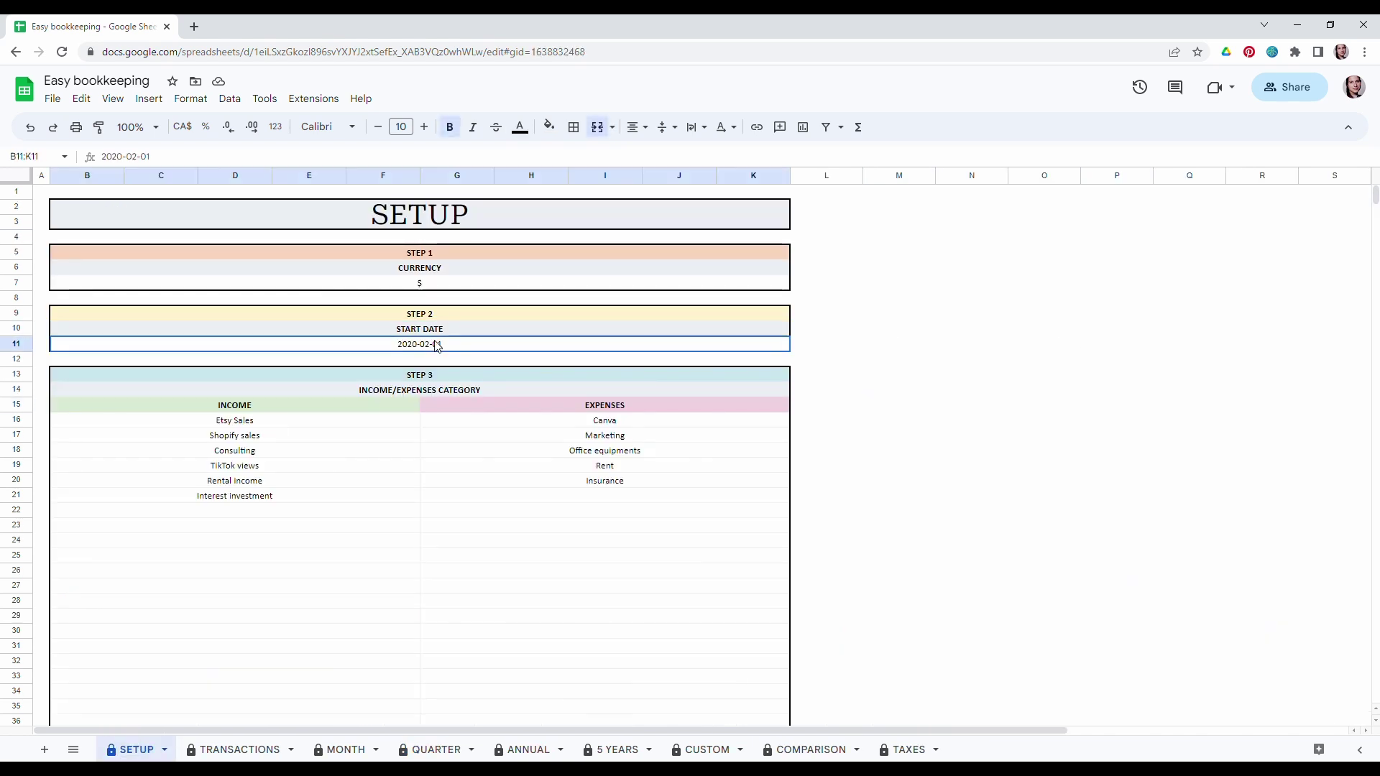
click(456, 367)
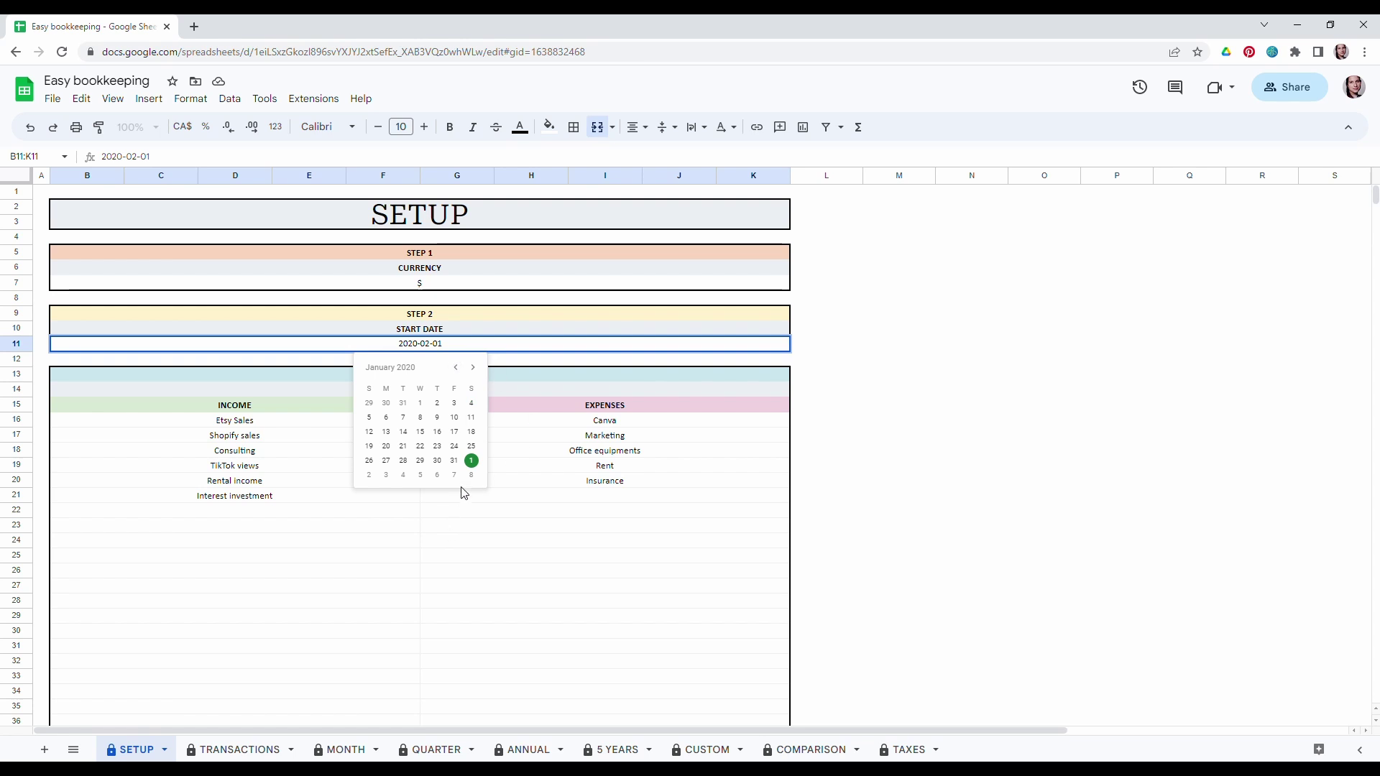
click(472, 460)
click(998, 406)
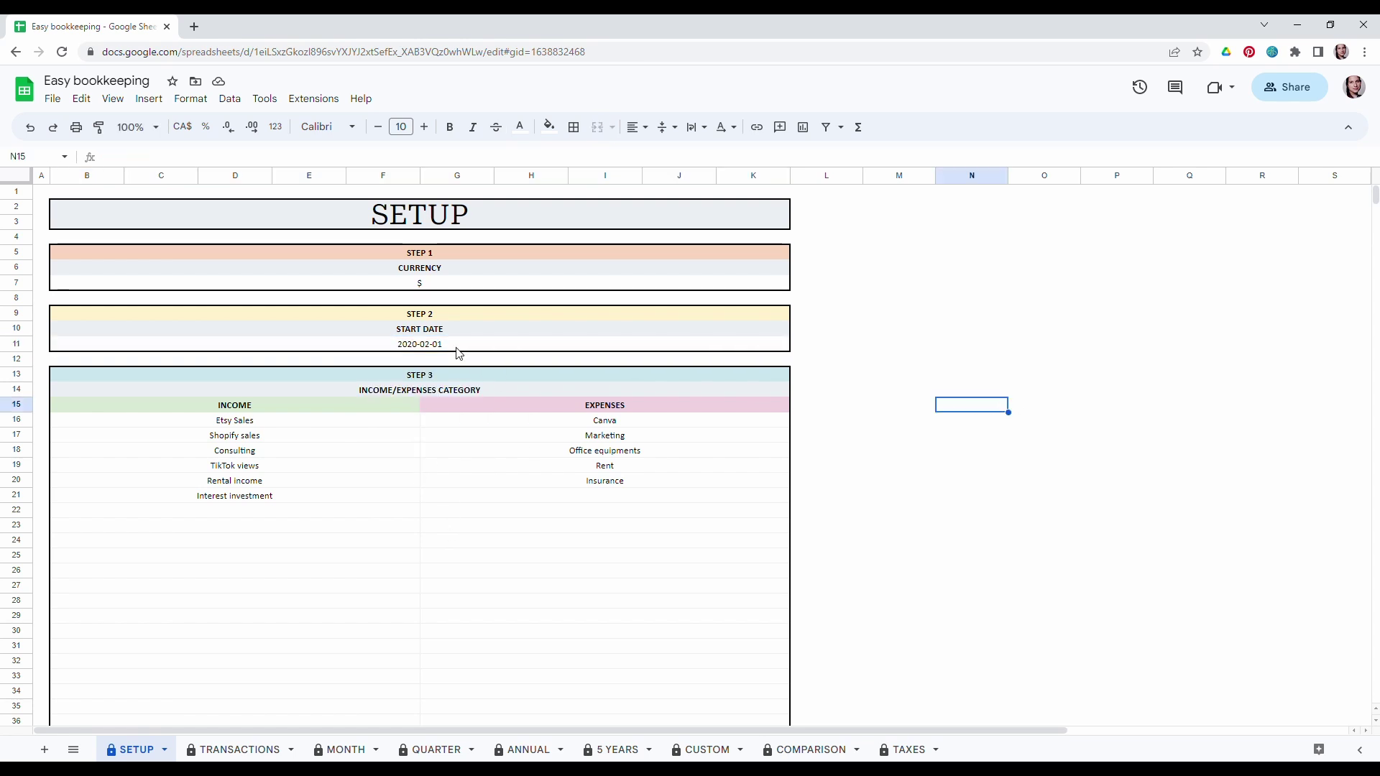
click(440, 349)
double_click(439, 350)
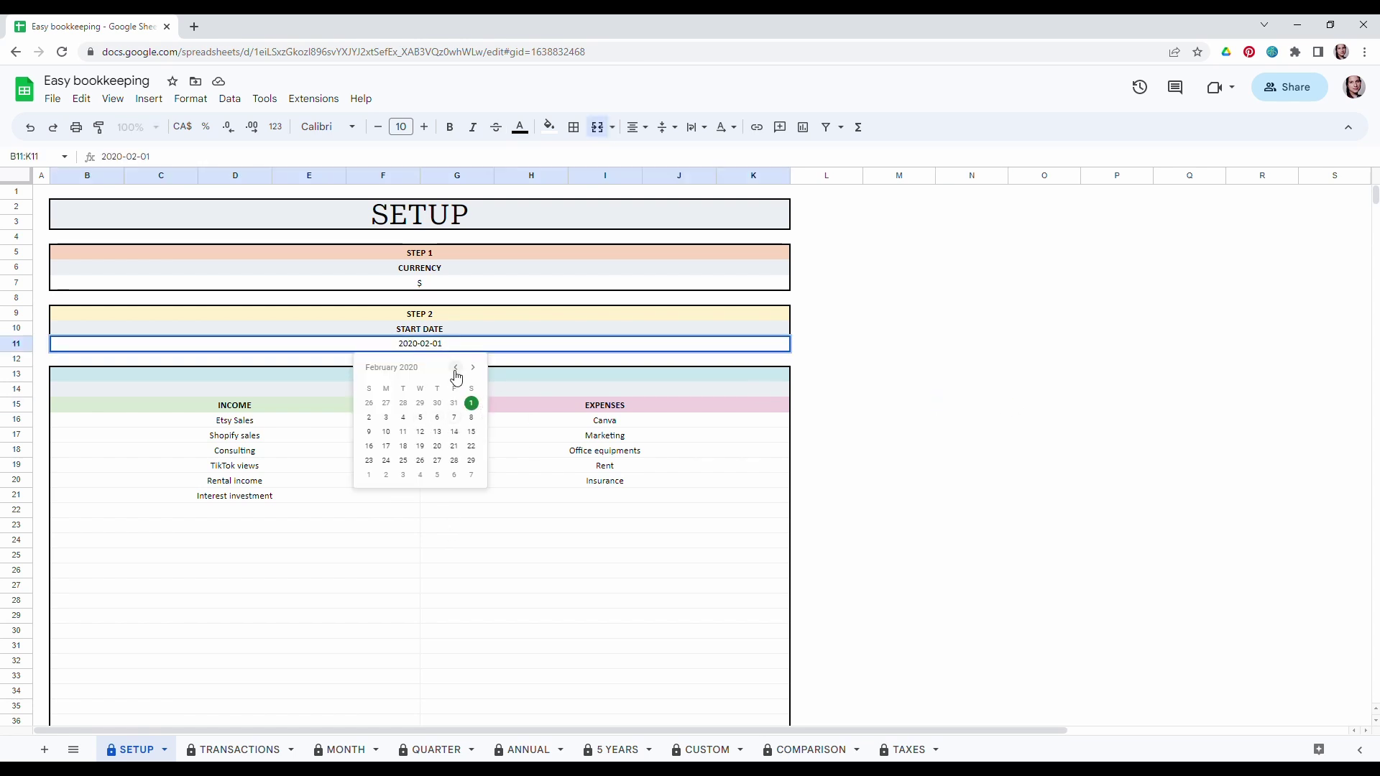
click(420, 402)
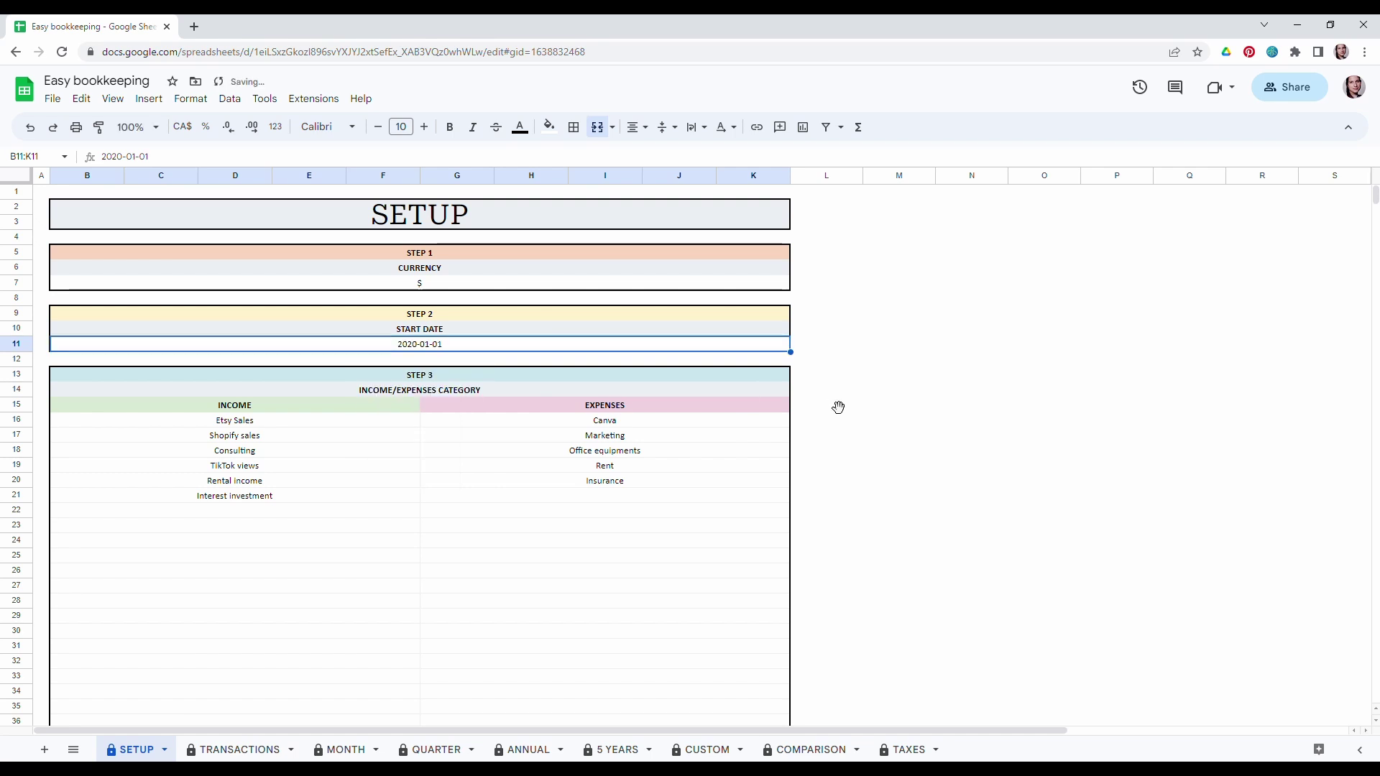
click(836, 404)
click(468, 528)
scroll(259, 376, down, 1)
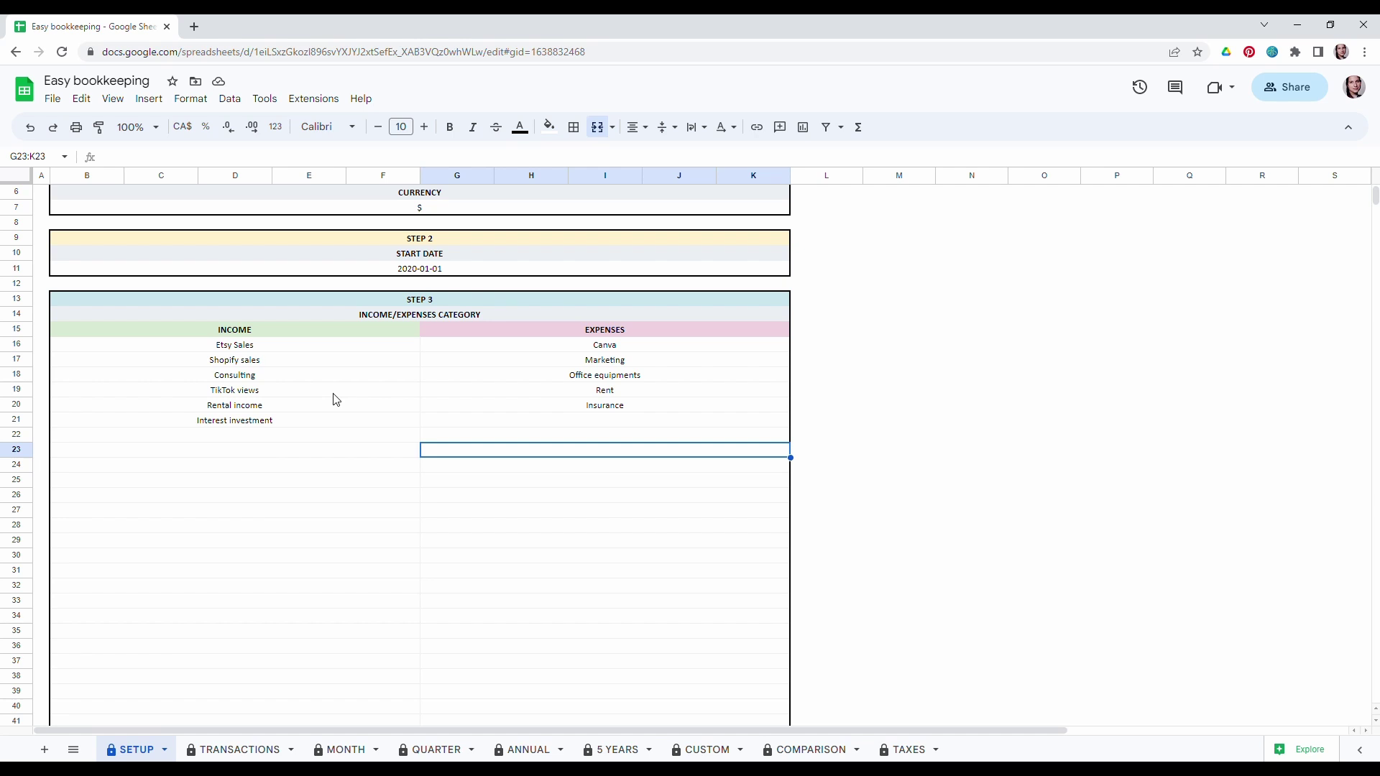
Add Youtube Adsense in income row 22 and Salary in the next empty expense row.
click(318, 486)
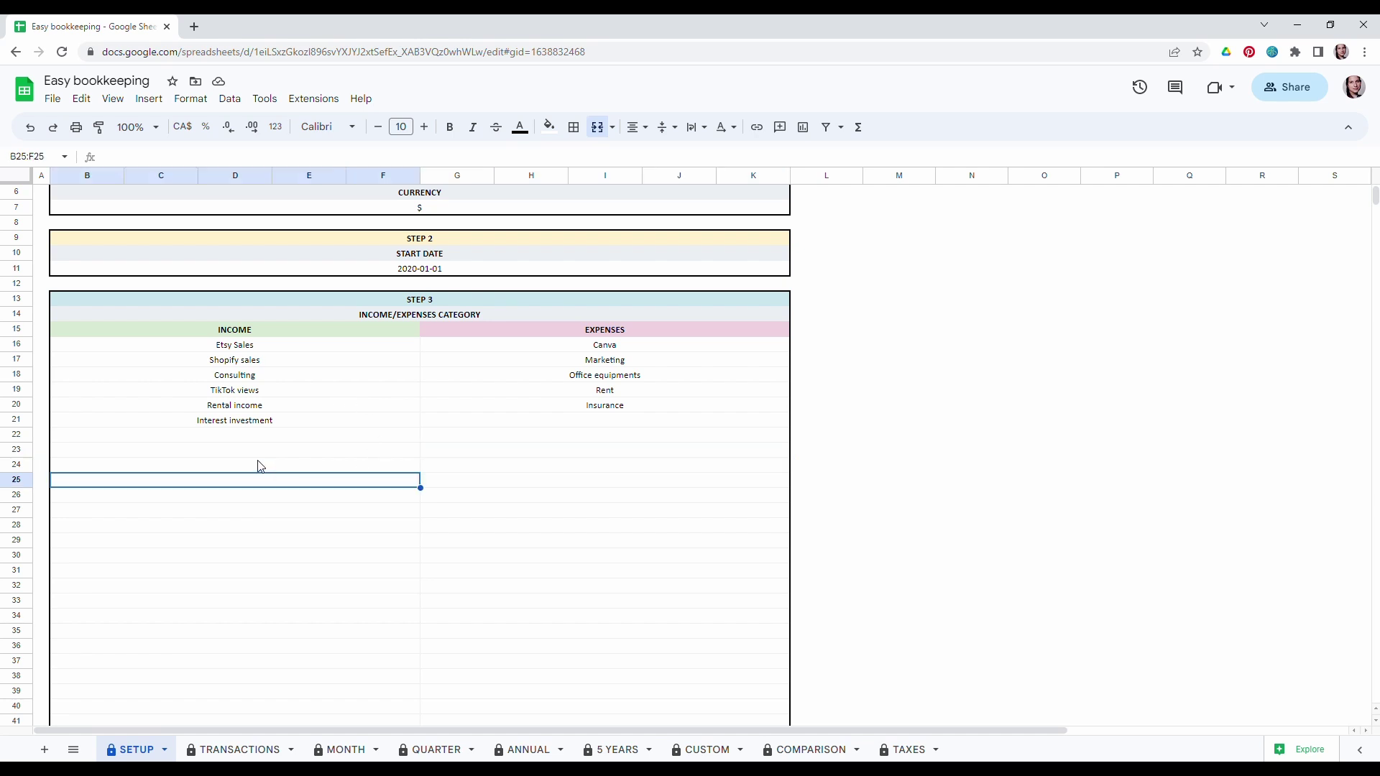
click(248, 440)
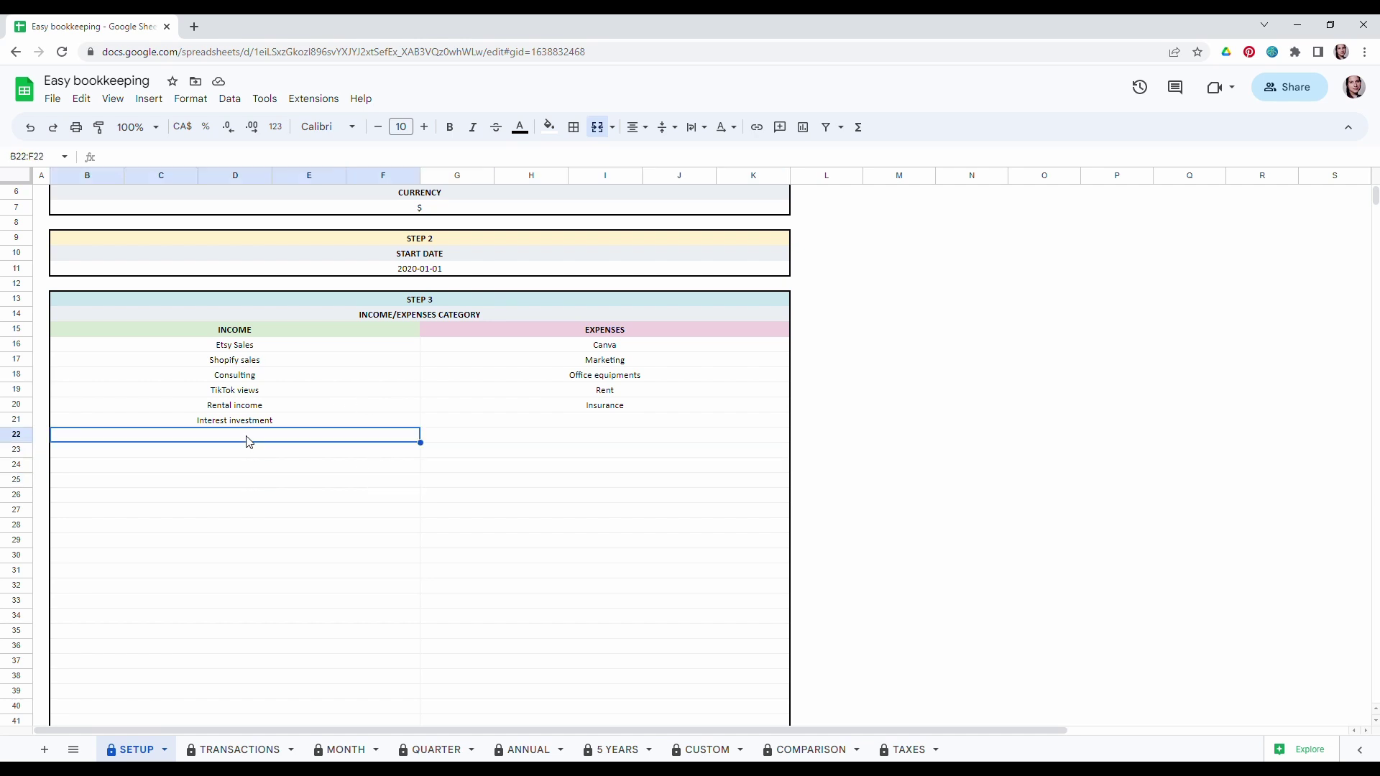
text(Youtube Adsense)
click(567, 424)
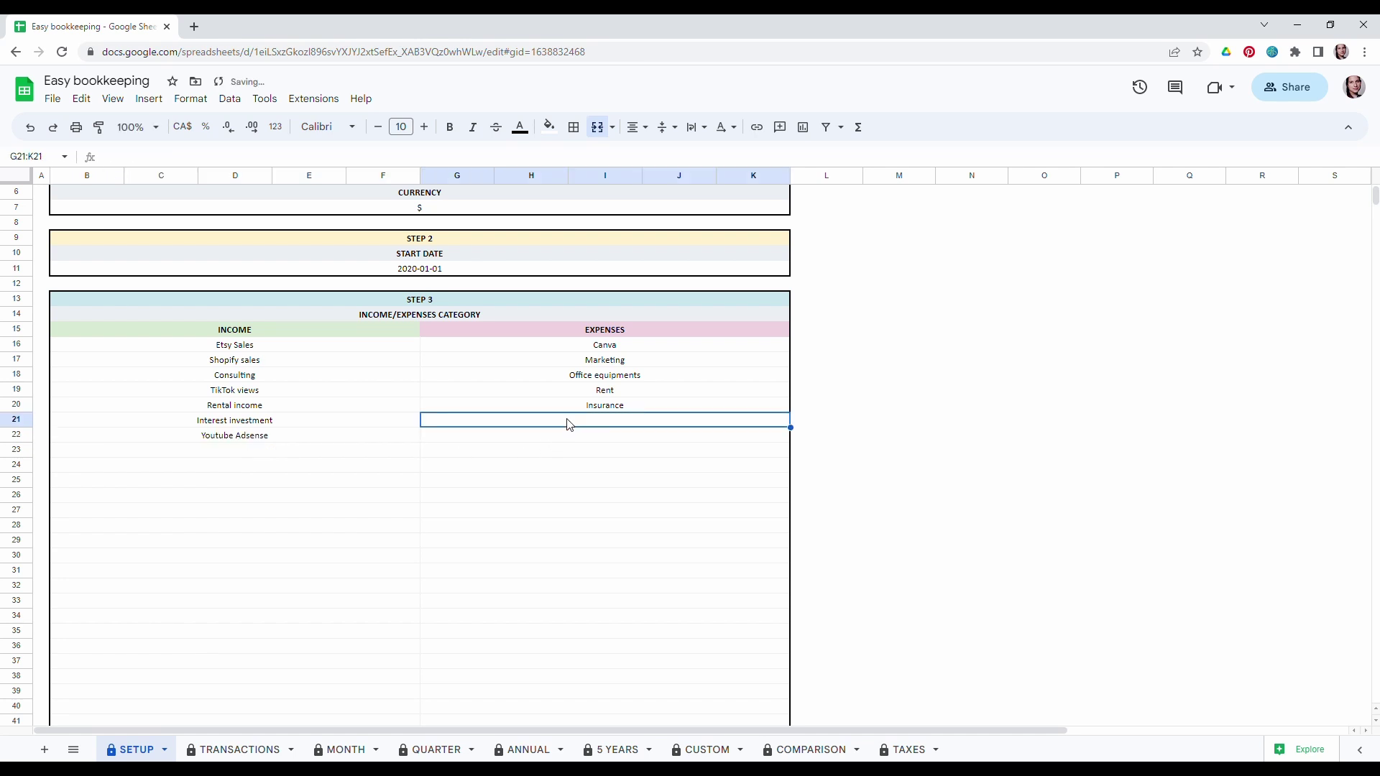
text(Salary)
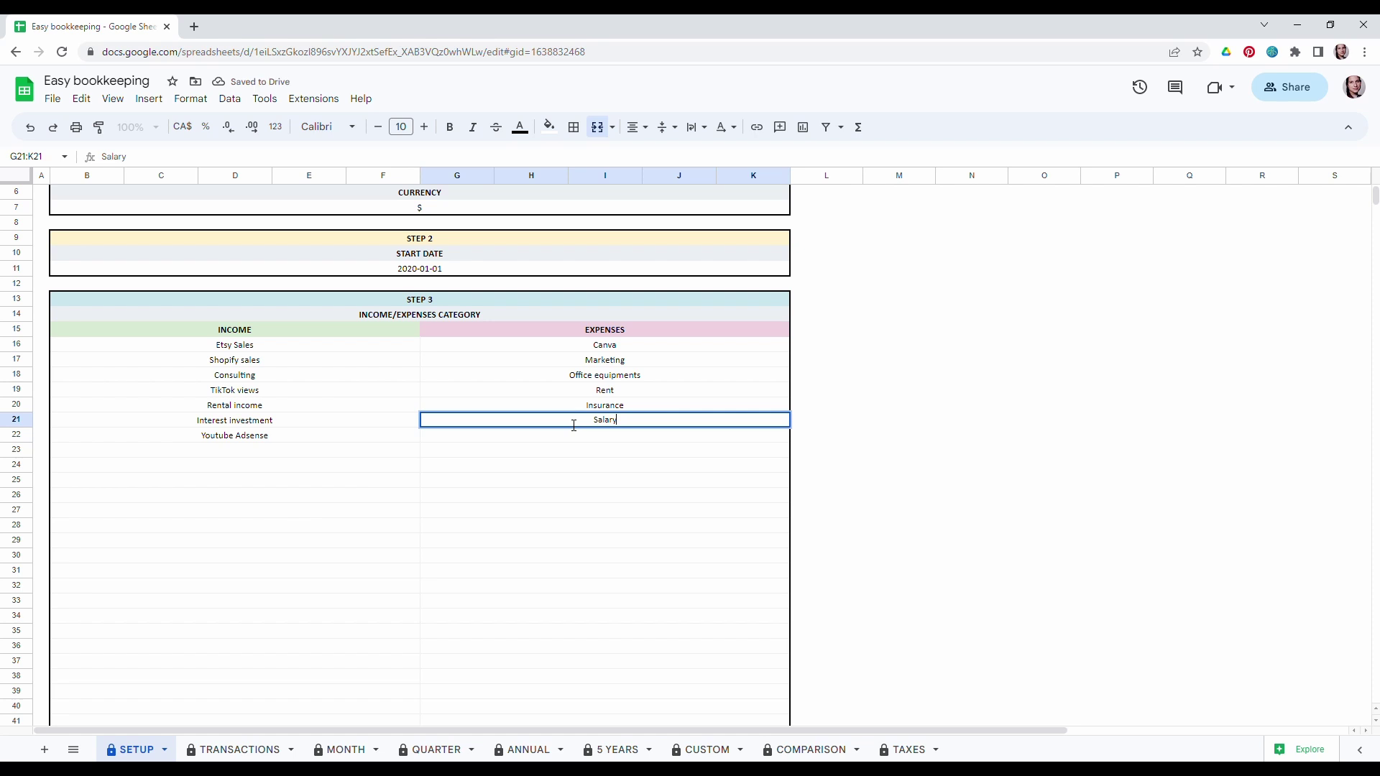
key(Return)
scroll(434, 488, down, 7)
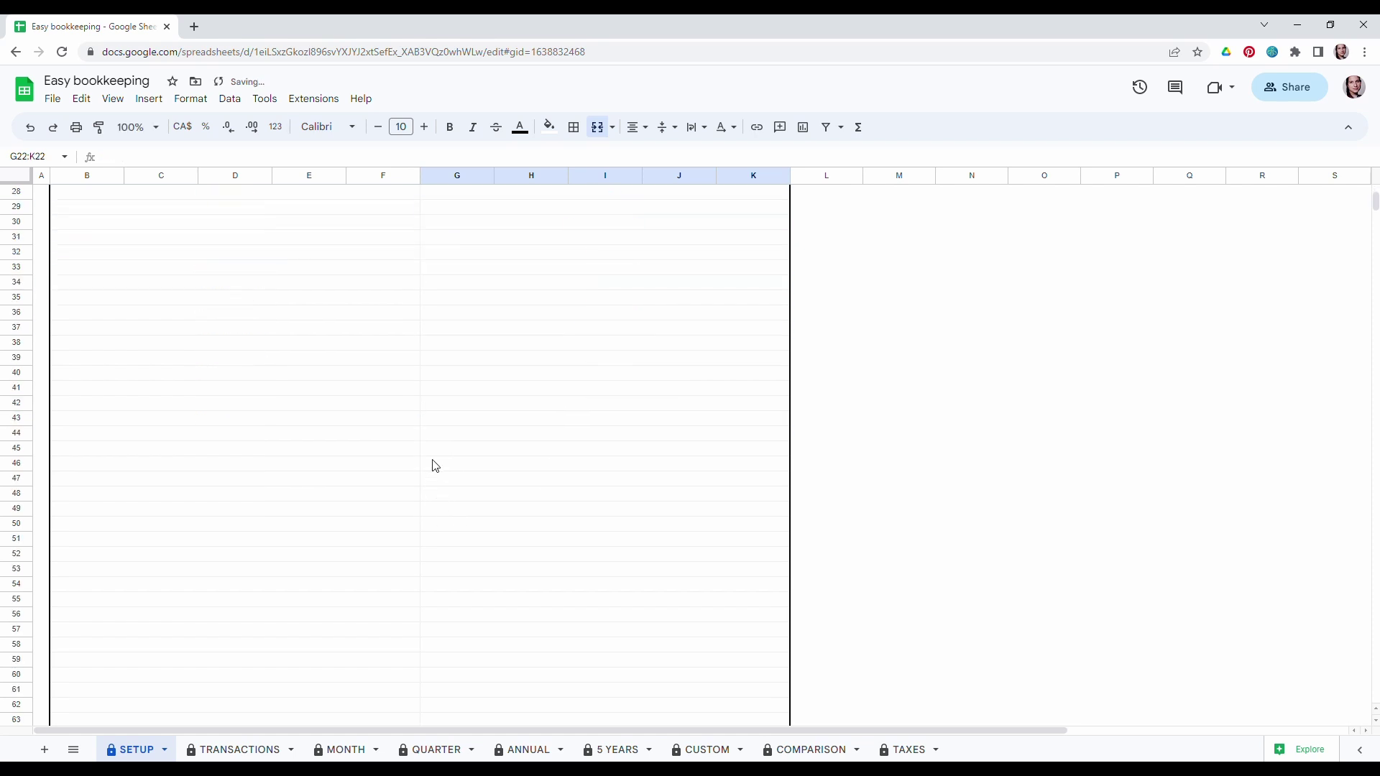
Change the January 2020 profit goal in H69:K69 from 10000 to 5000.
scroll(435, 466, down, 12)
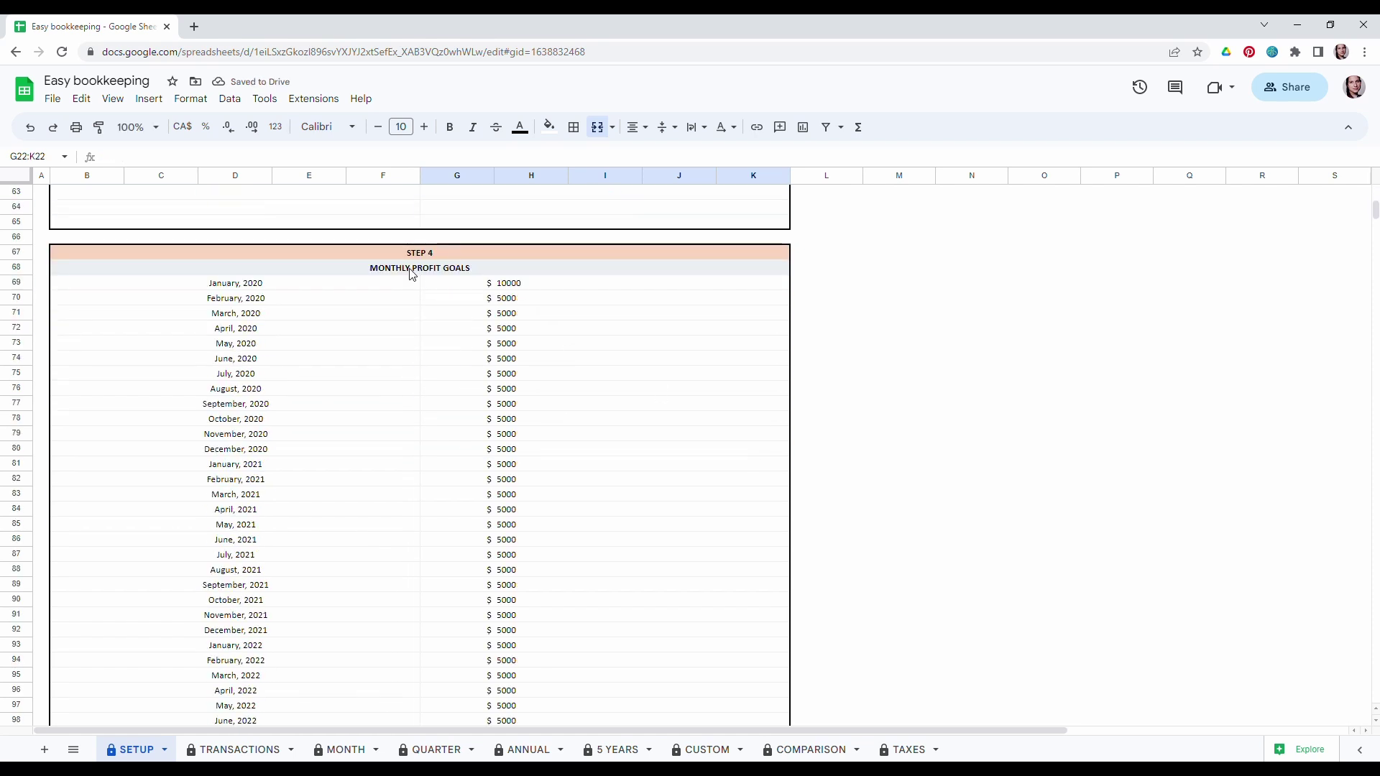
click(412, 255)
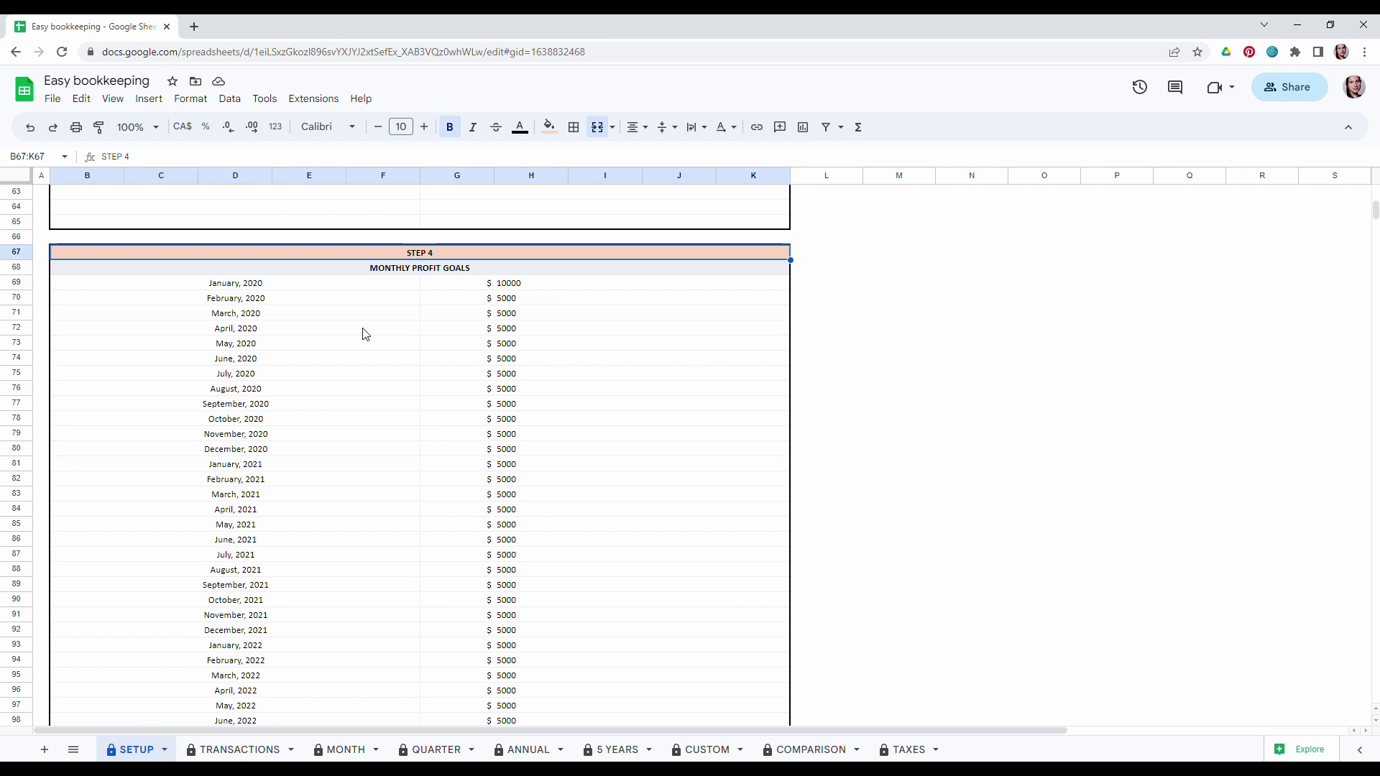
click(641, 395)
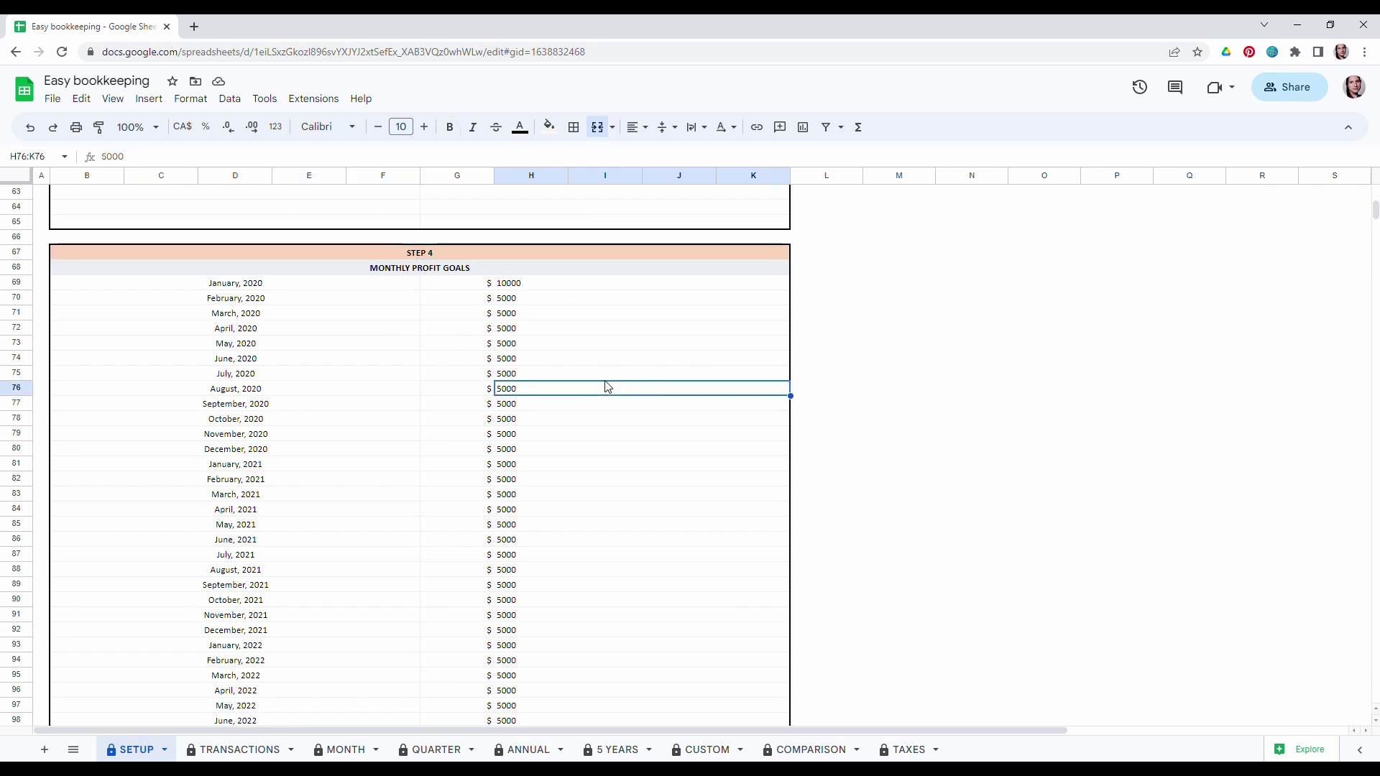
click(219, 287)
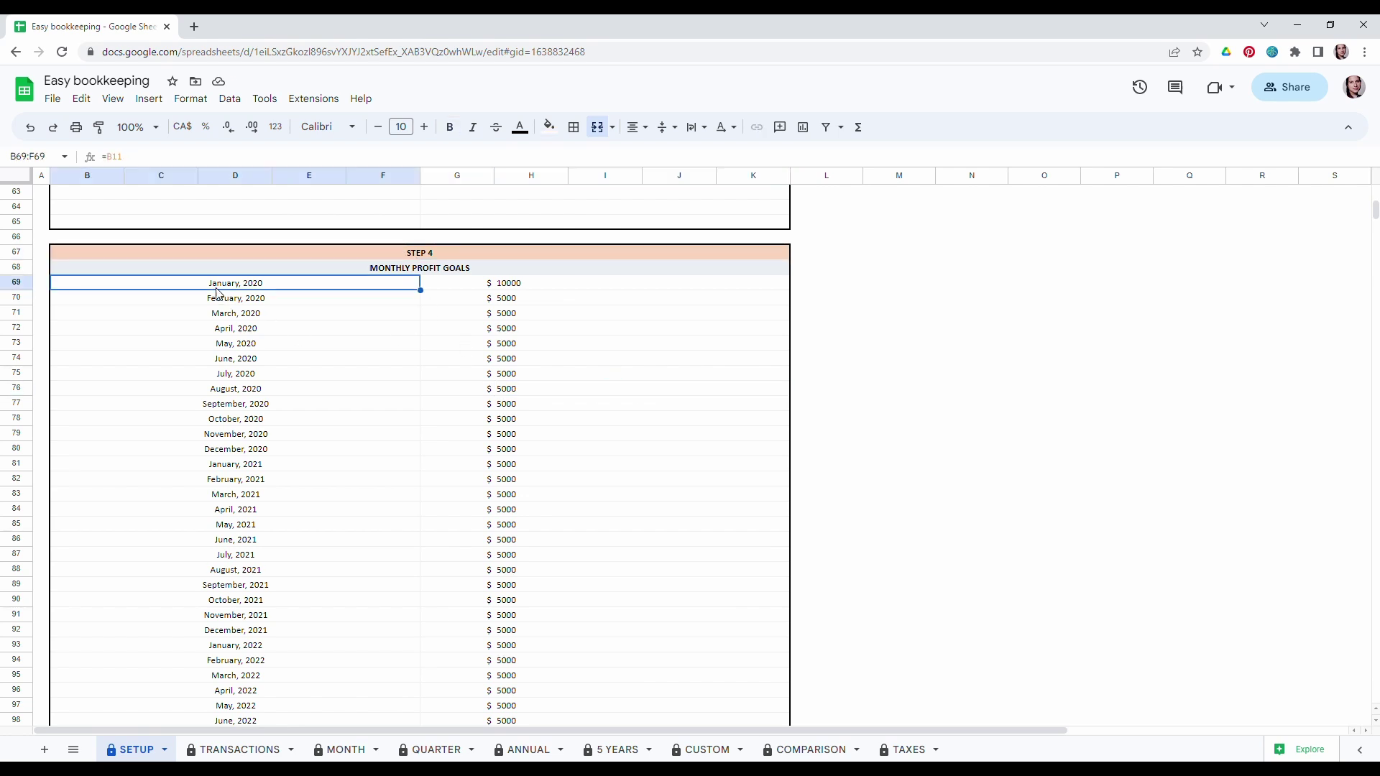
click(534, 289)
text(5000)
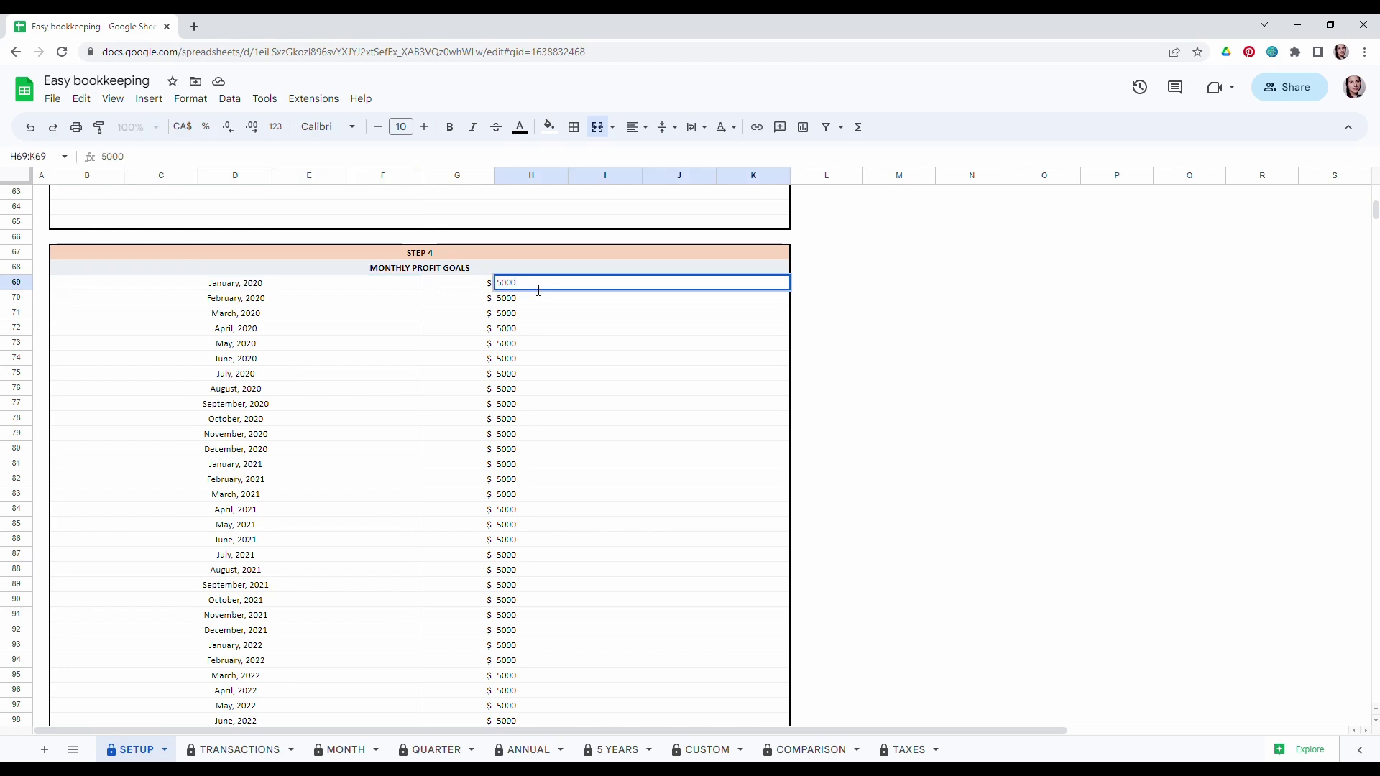
click(578, 363)
scroll(419, 348, down, 11)
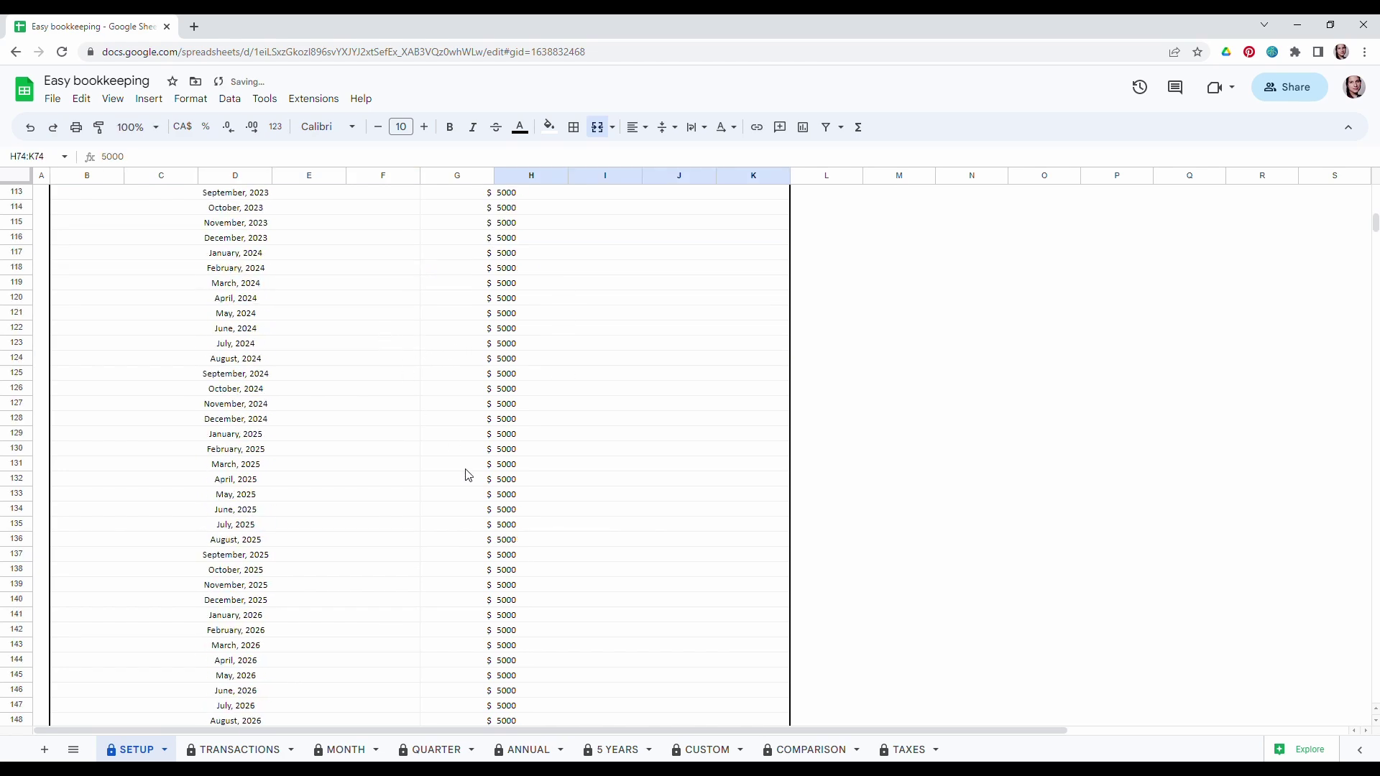
scroll(468, 475, up, 20)
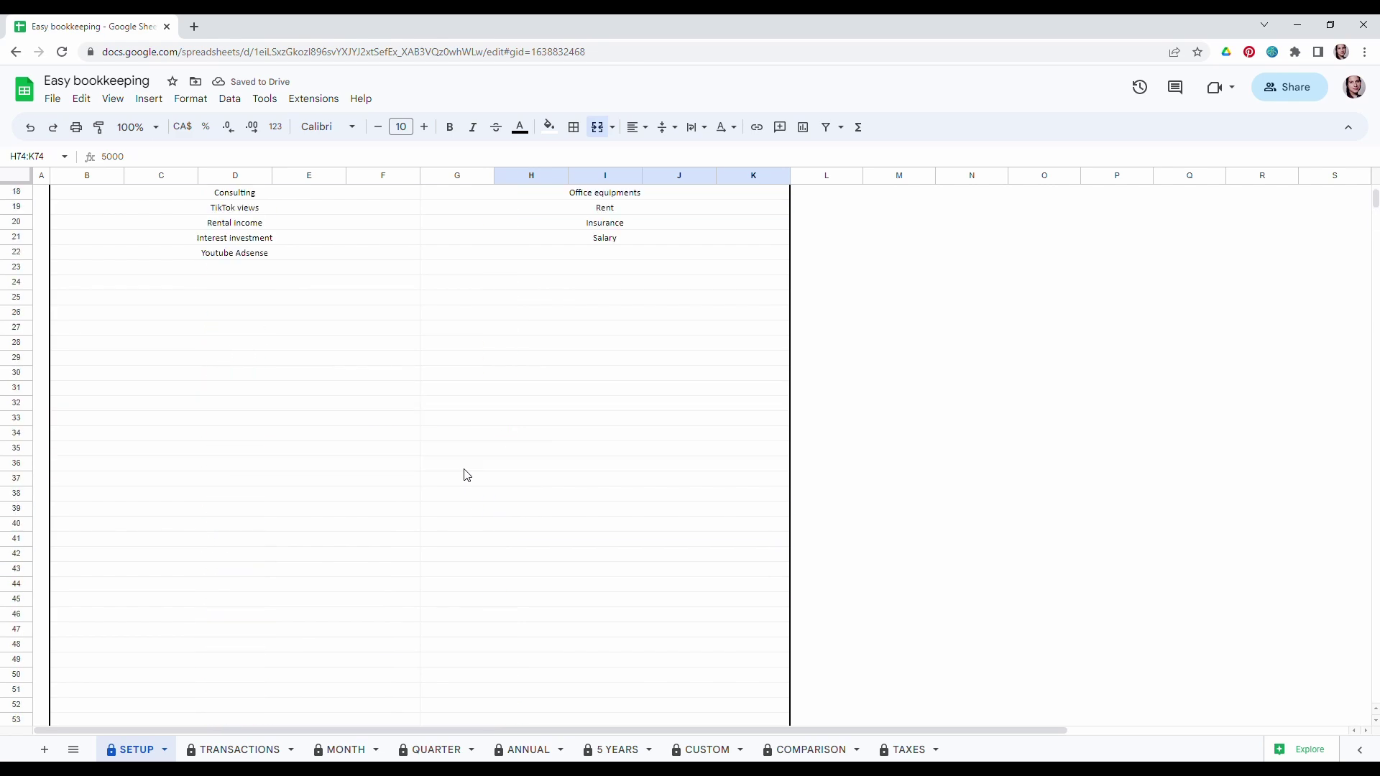
scroll(468, 474, up, 3)
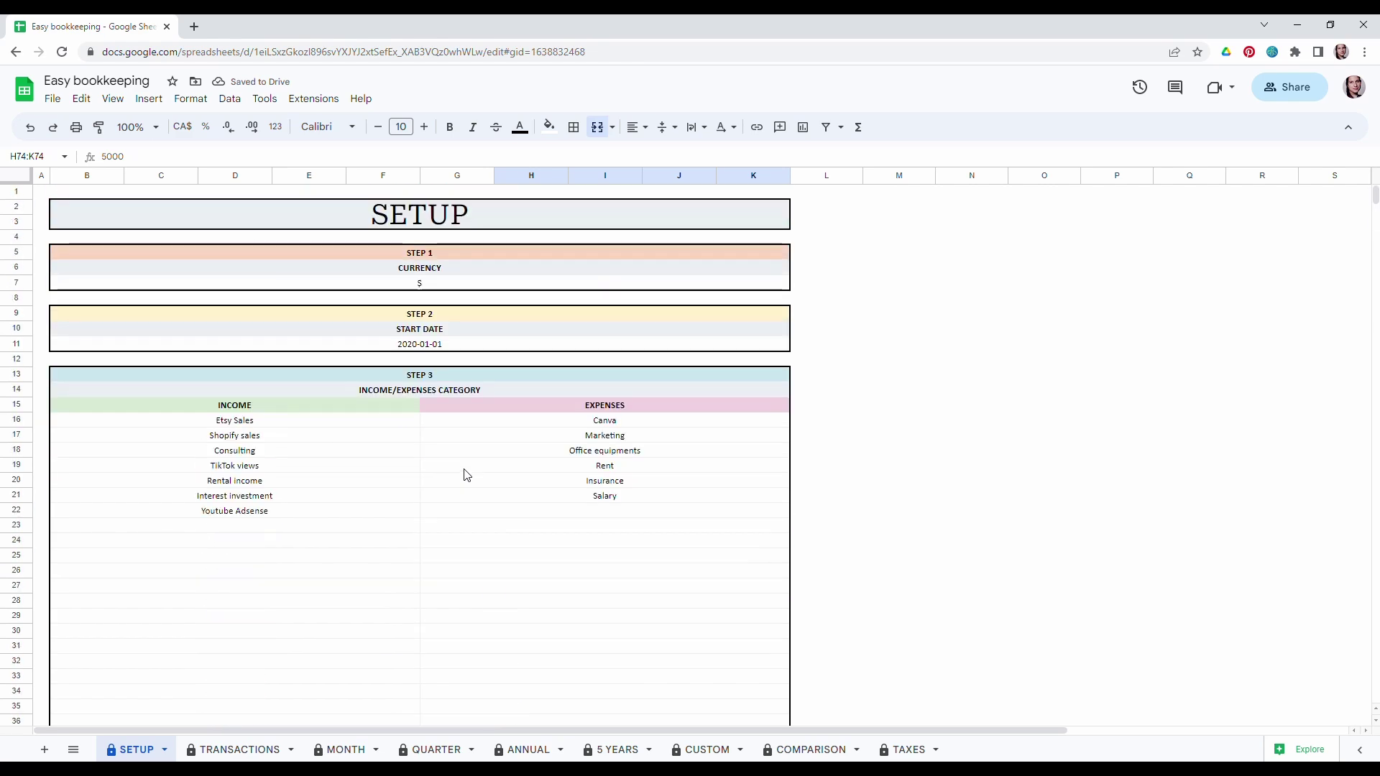
click(240, 749)
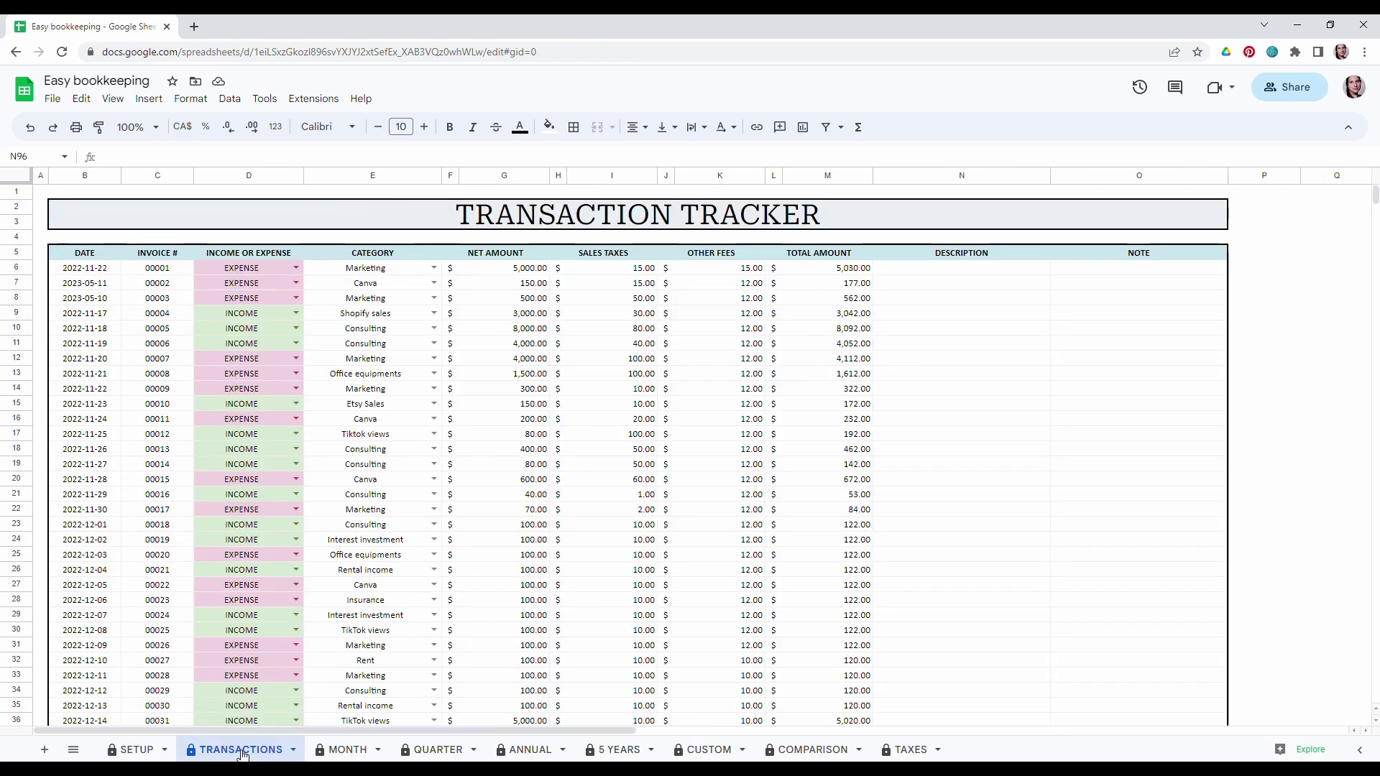
click(569, 219)
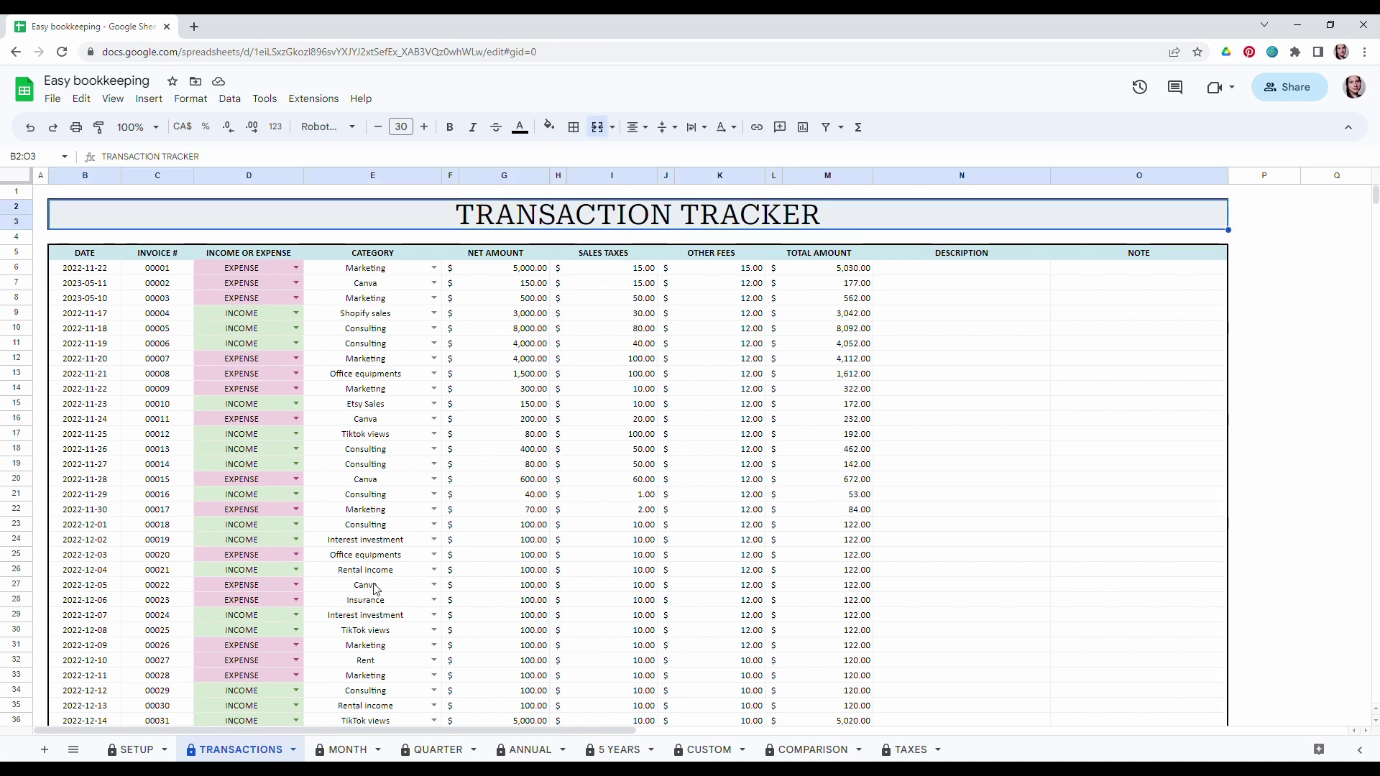
click(93, 255)
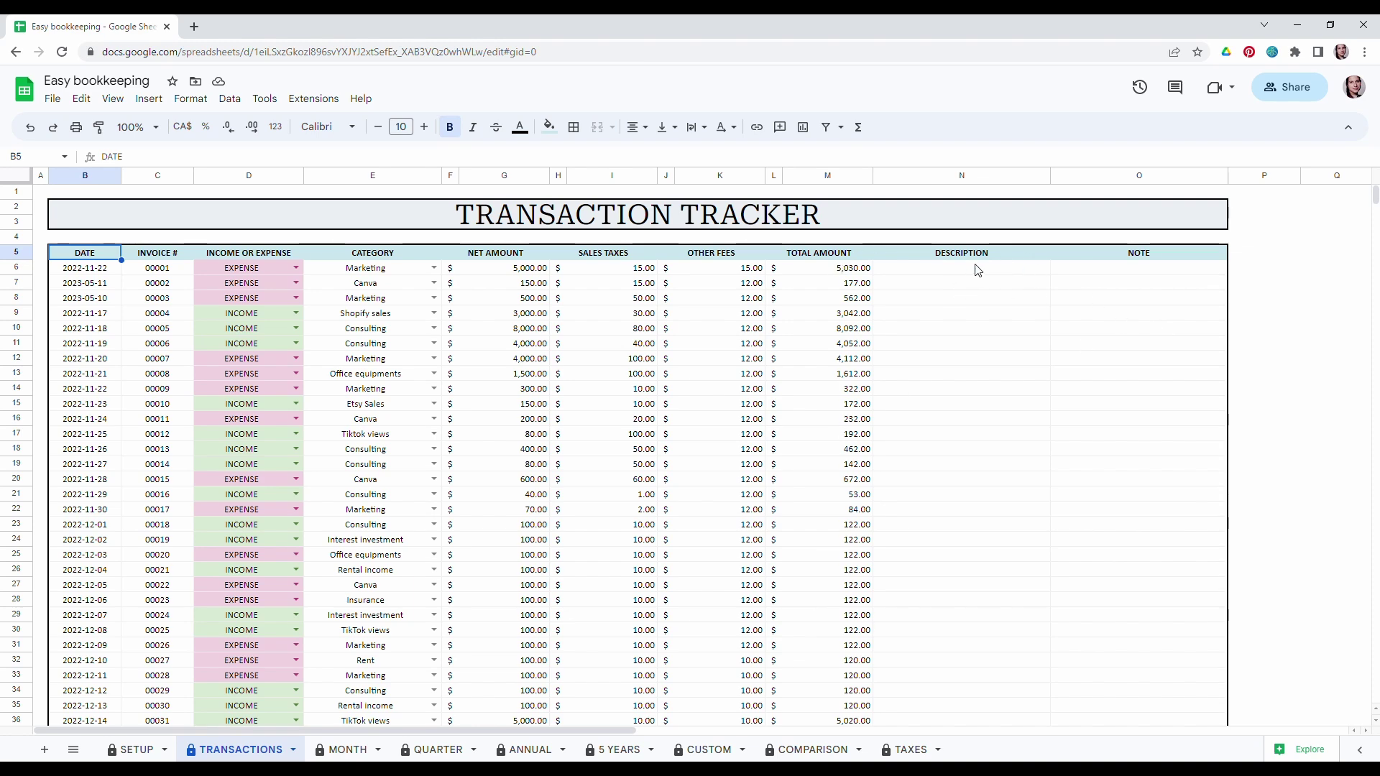
In row 92, set the date to 2023-05-13 and invoice number 00123.
scroll(843, 416, down, 1)
scroll(843, 417, down, 14)
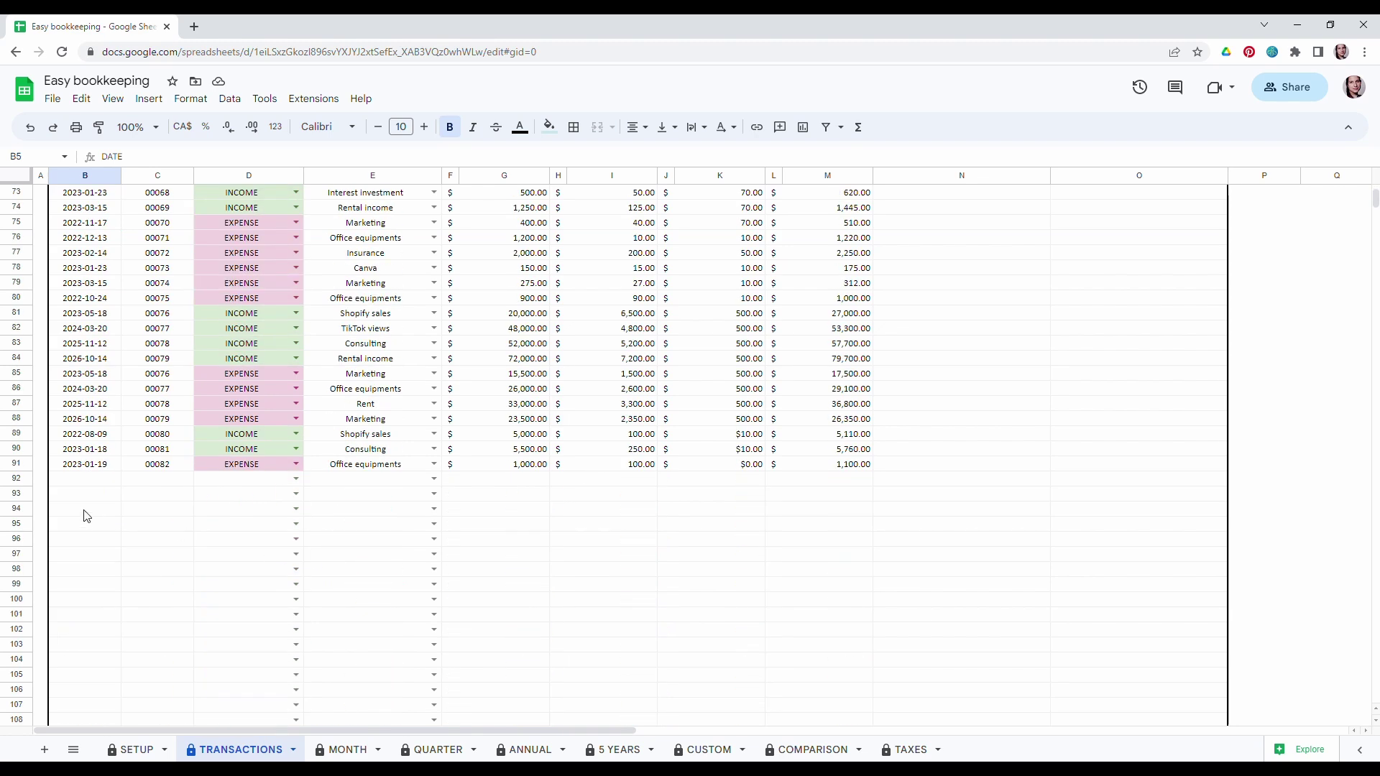
click(85, 523)
click(79, 479)
double_click(79, 479)
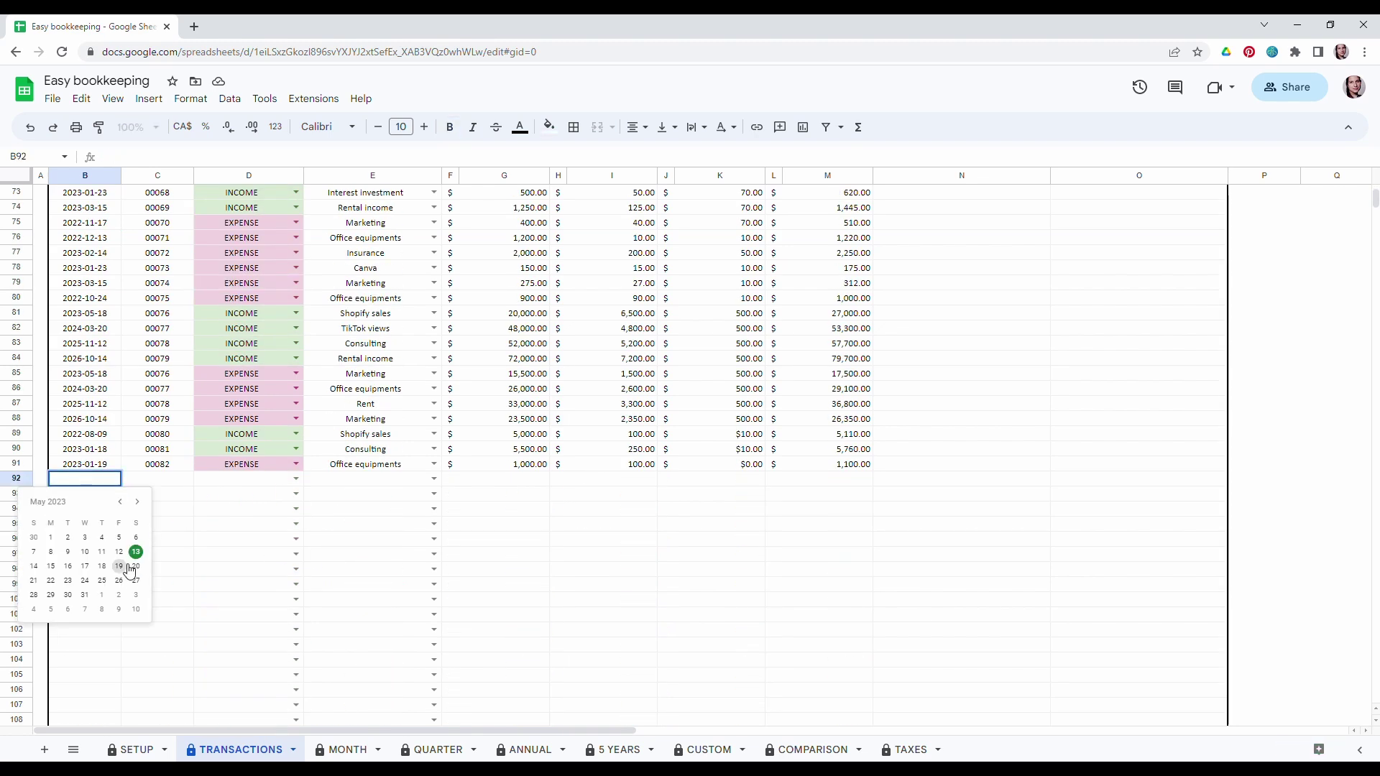
click(142, 558)
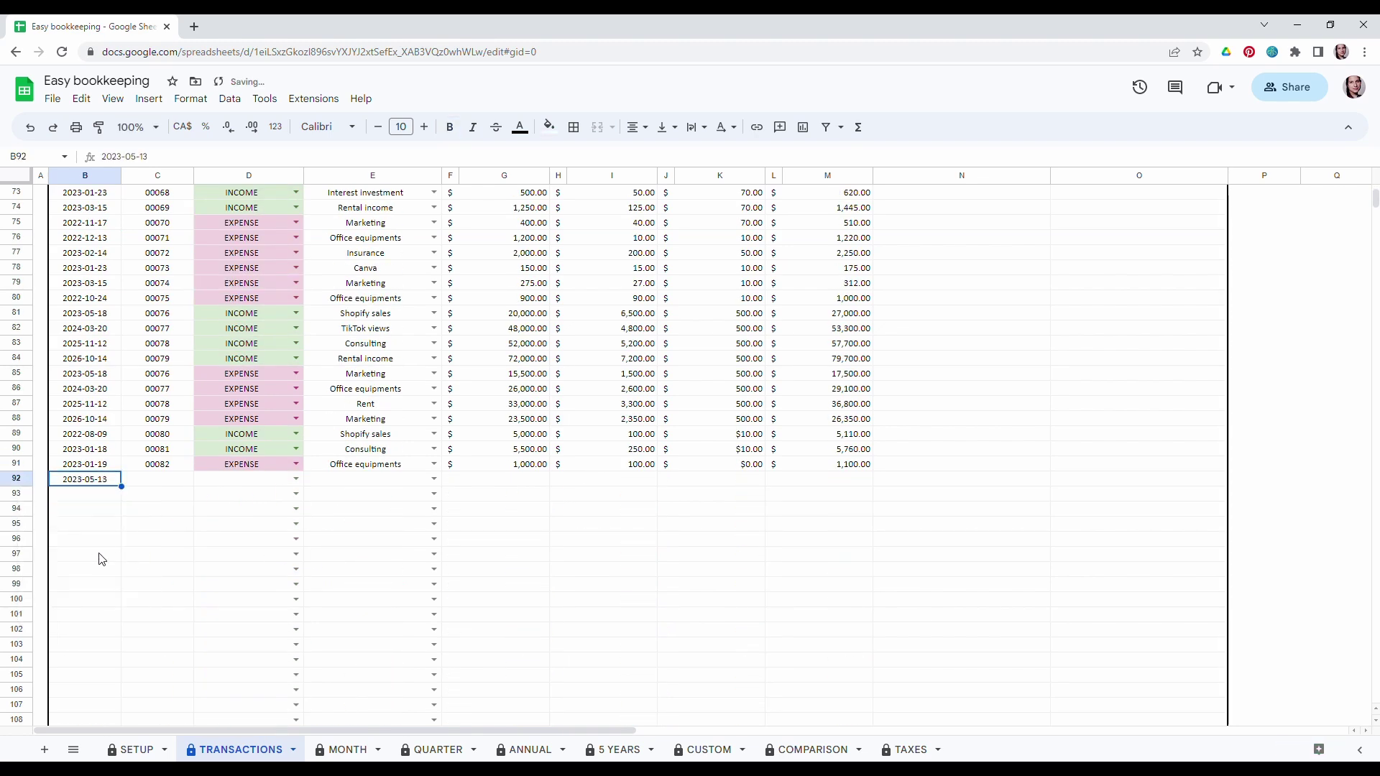
click(166, 481)
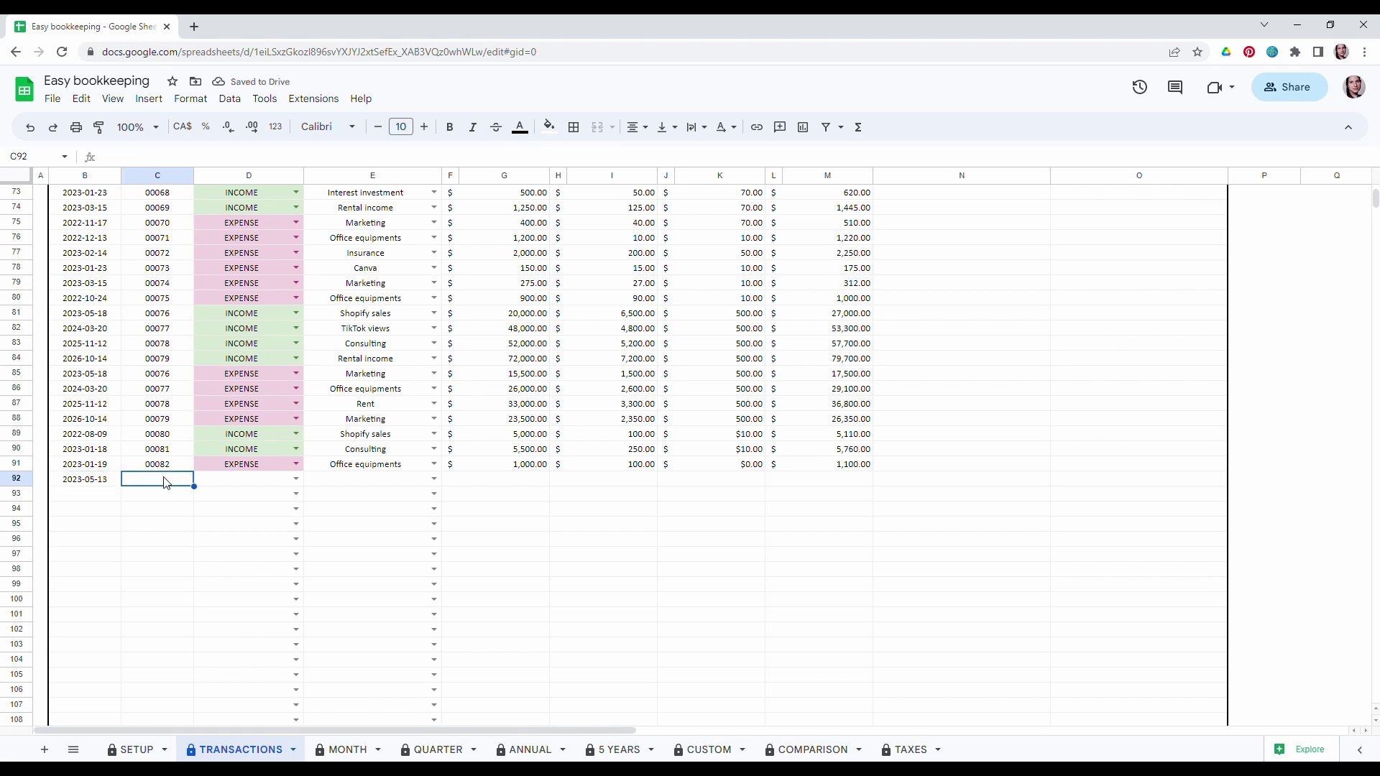
text(00)
text(034)
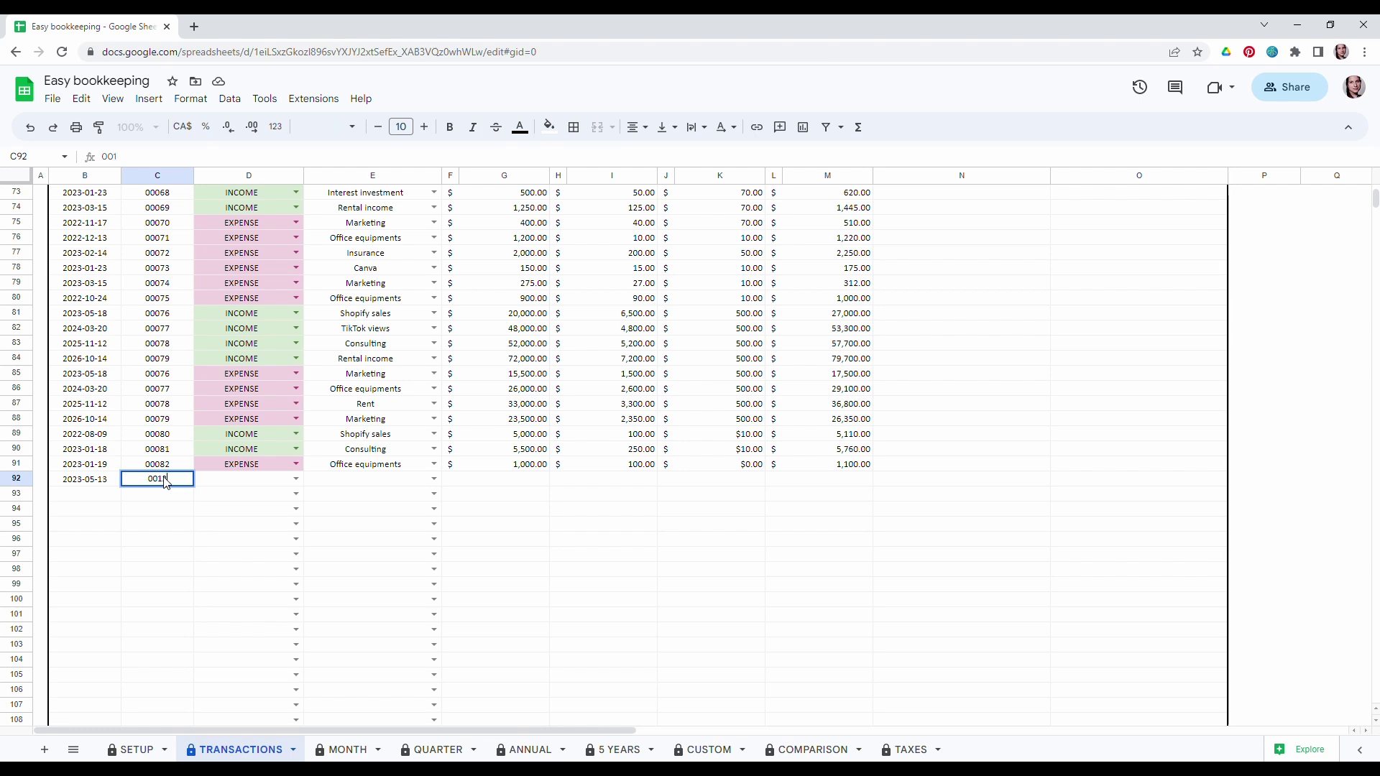
text(3)
click(171, 528)
Mark the row 92 transaction as INCOME with category Youtube Adsense.
click(253, 483)
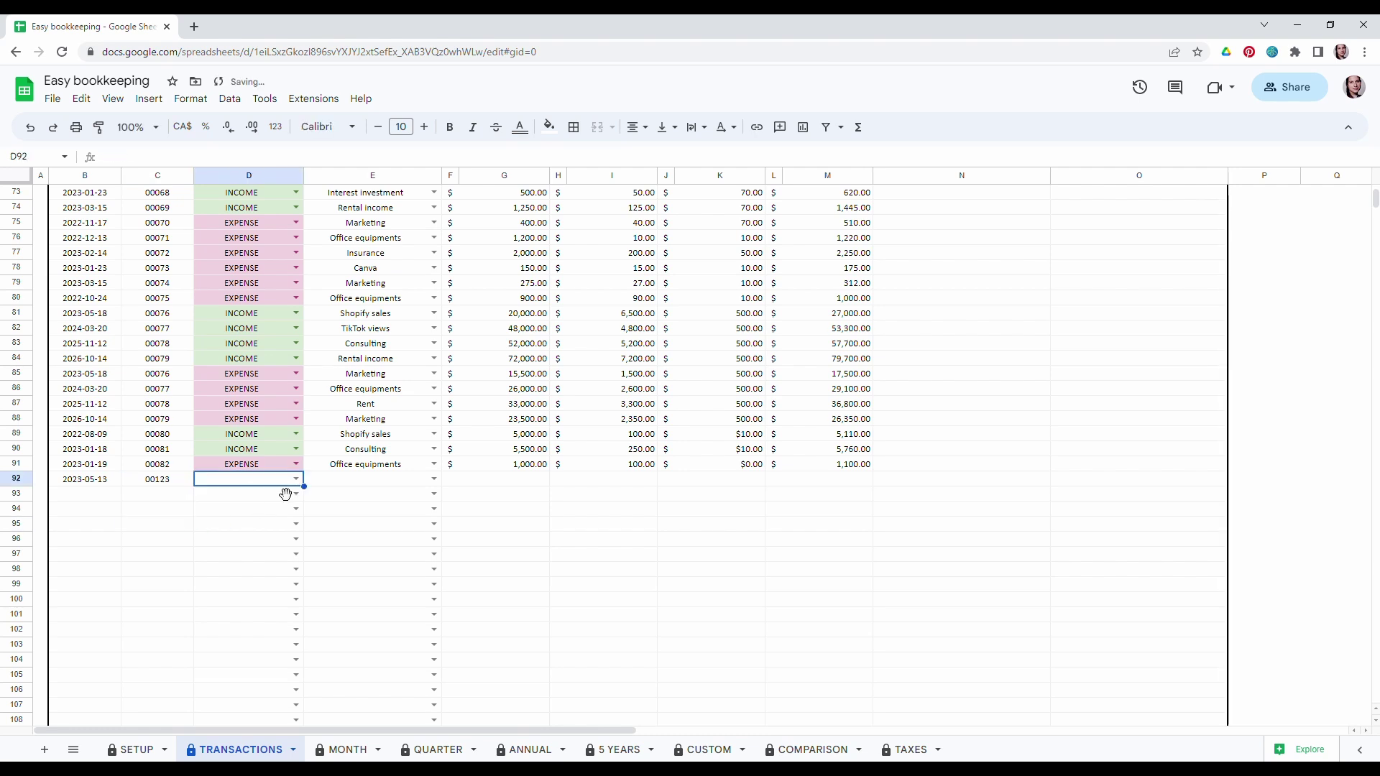
click(296, 480)
click(219, 495)
click(436, 480)
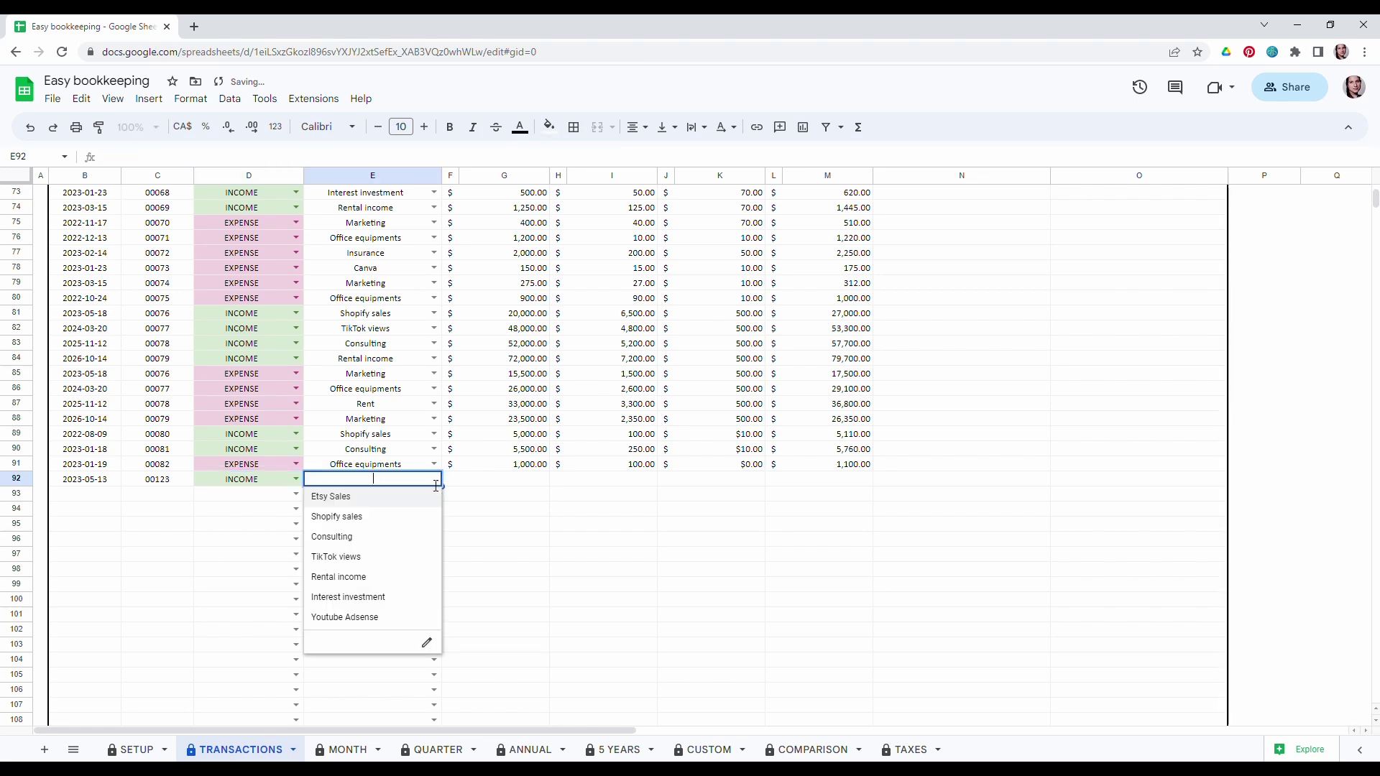
click(351, 619)
Enter 400 net amount, 125 sales taxes and 10 other fees in row 92.
click(538, 479)
text(400)
click(637, 525)
click(609, 482)
text(125)
click(635, 515)
click(715, 481)
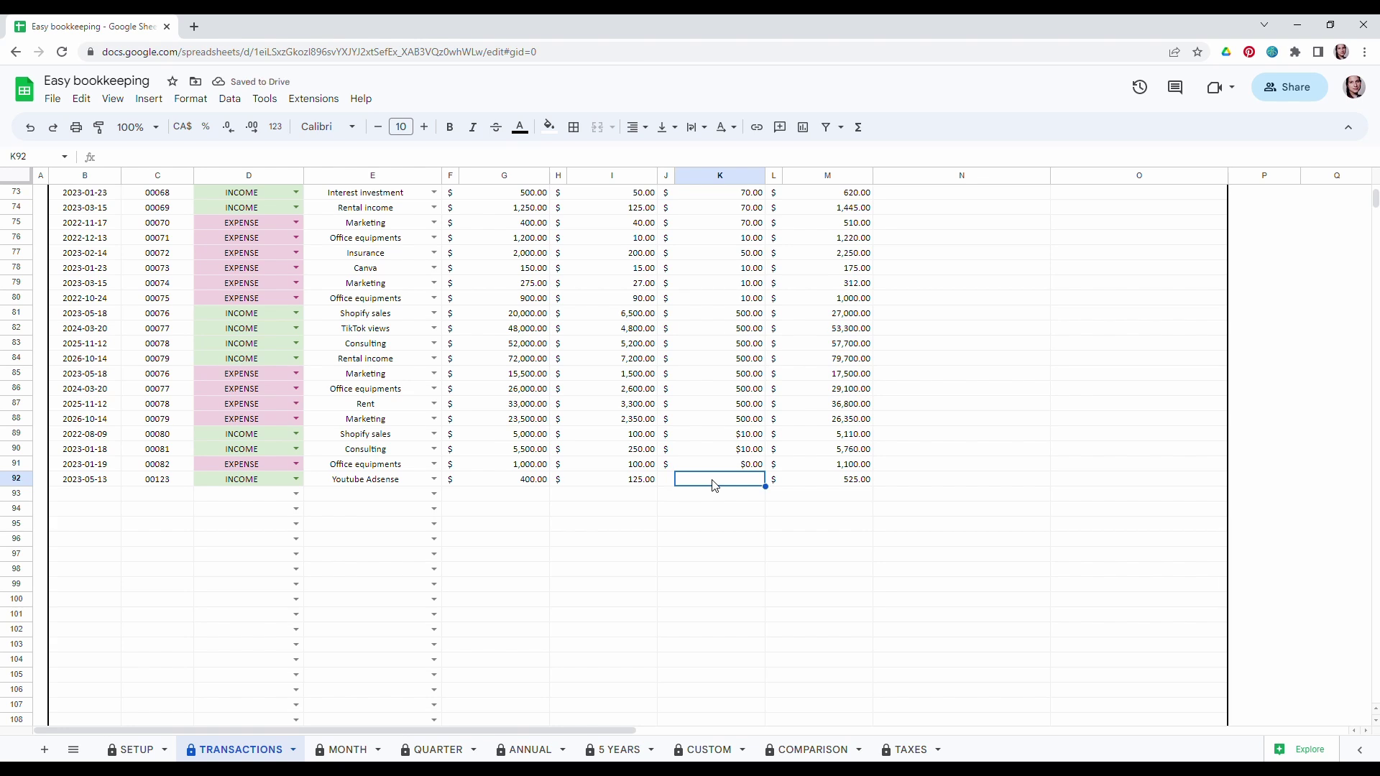
text(10)
click(830, 540)
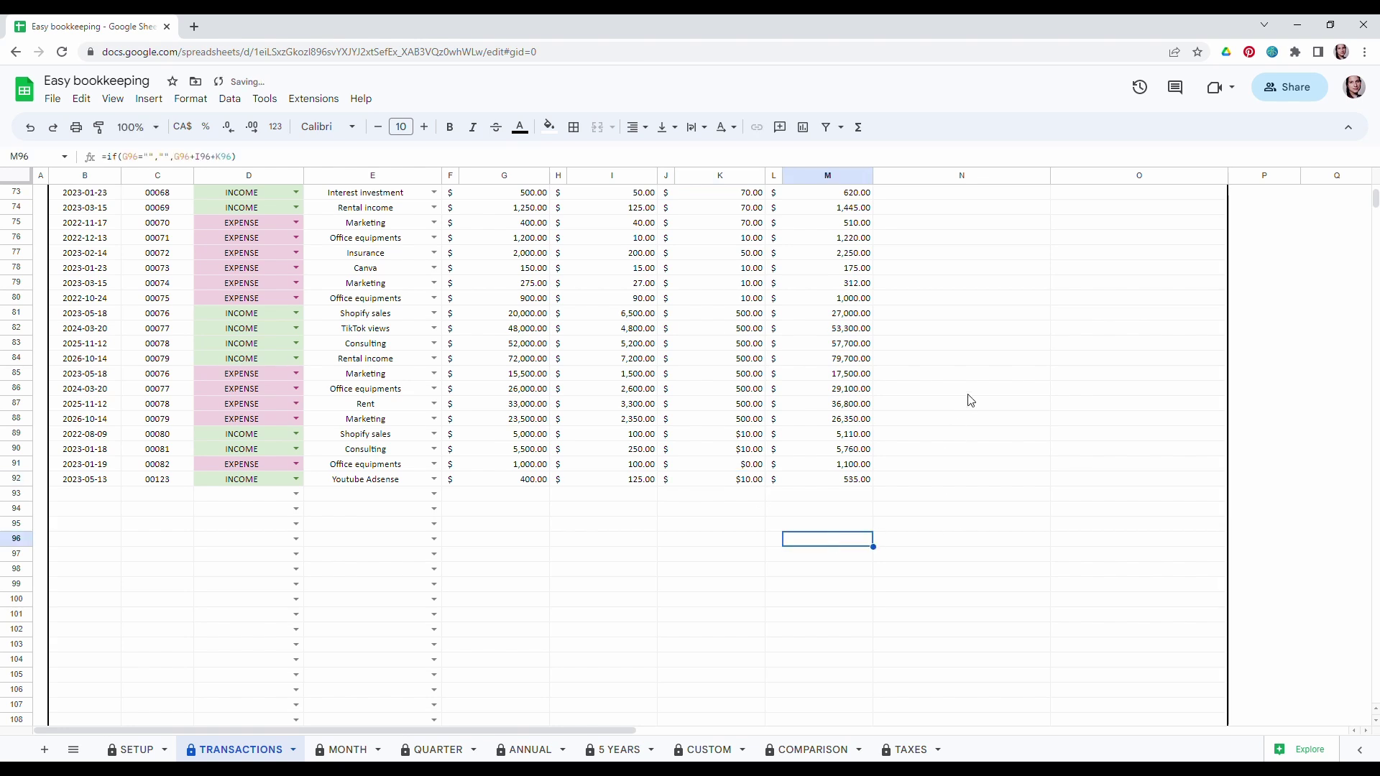
click(848, 480)
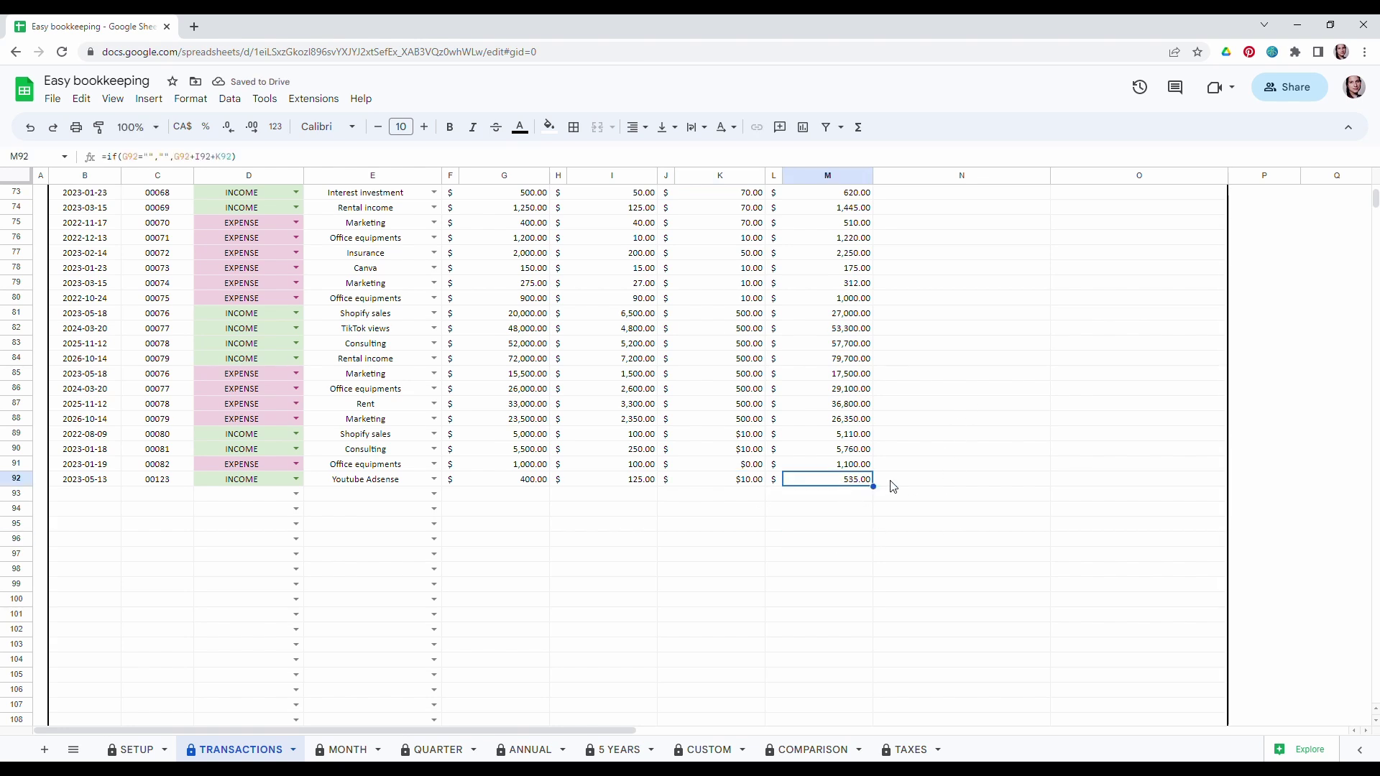
Add the description 'Youtube Highest Income' in cell N92.
click(1016, 483)
click(934, 507)
click(951, 483)
text(Youtu)
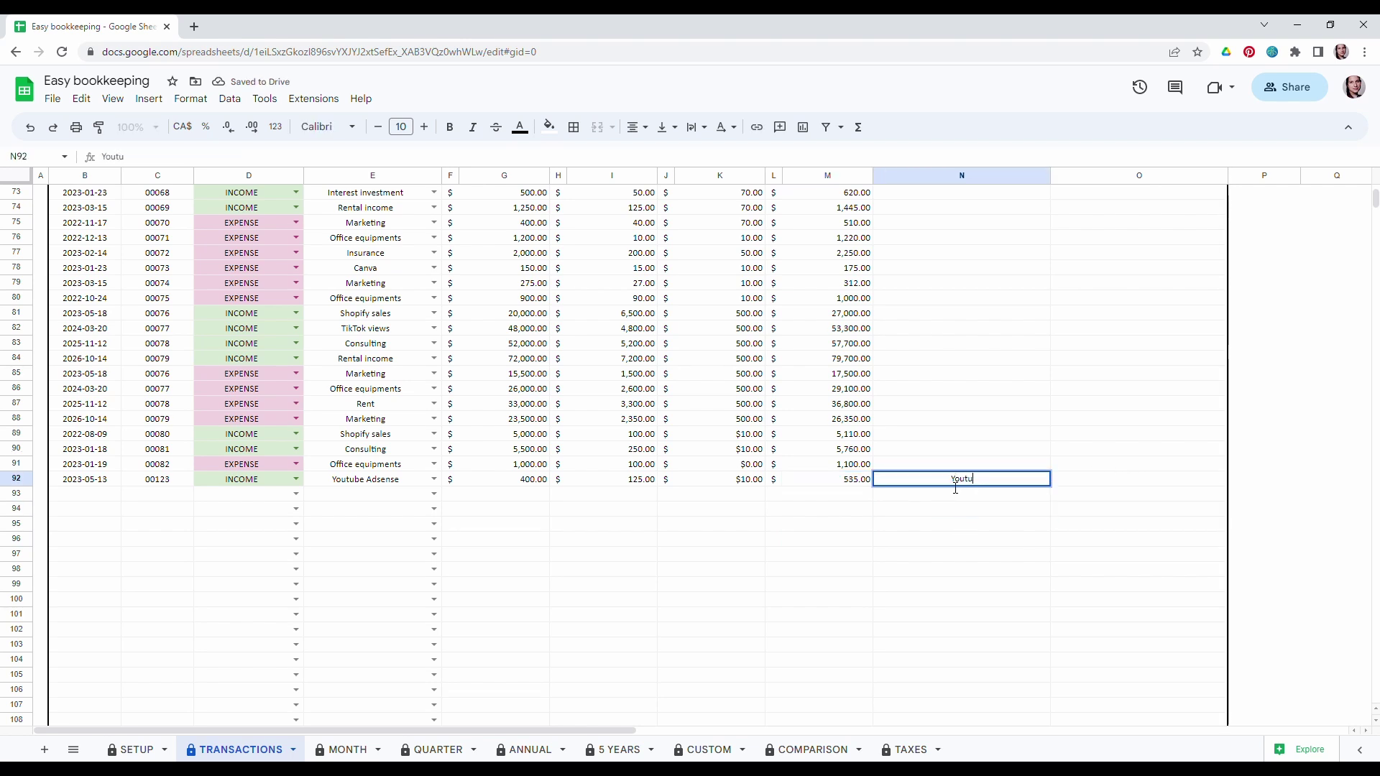
text(be Highest Income)
click(985, 547)
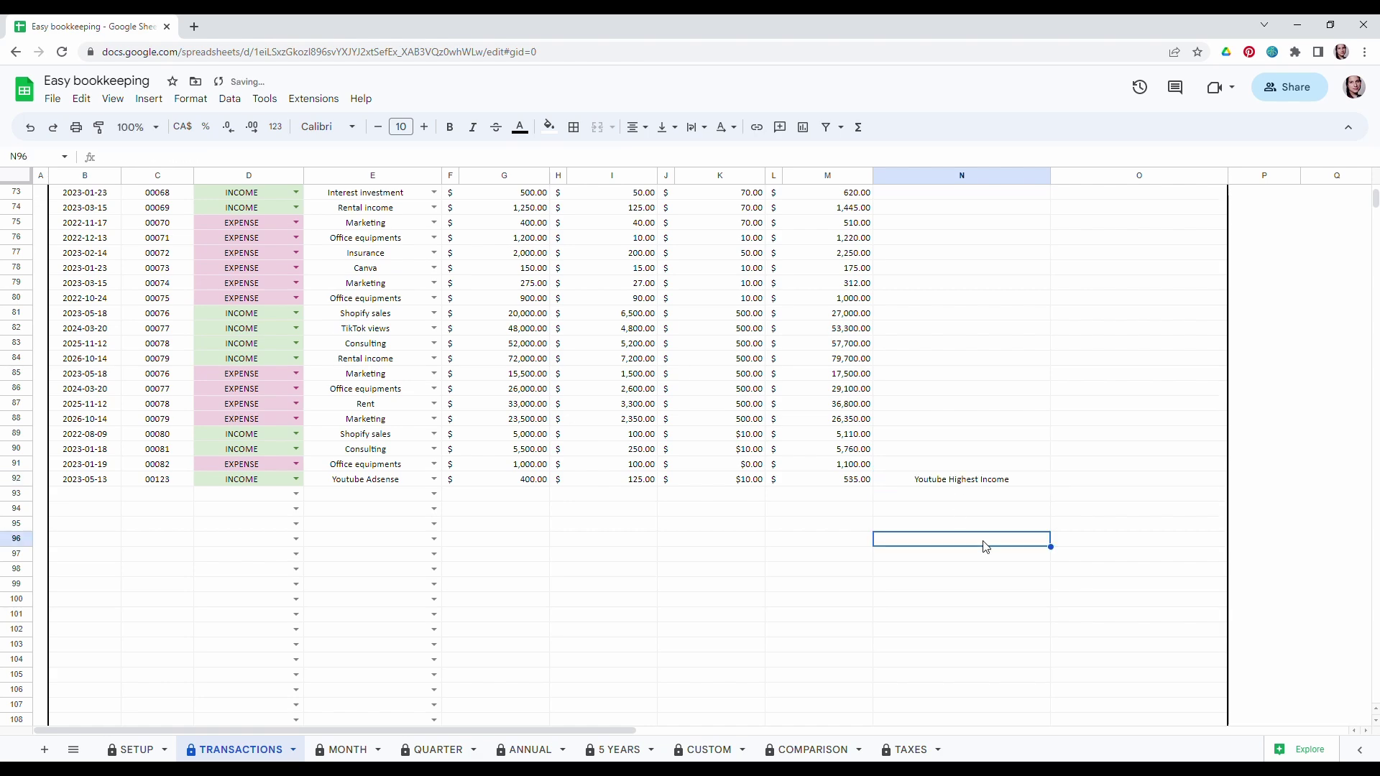
Scroll back up to the top of the TRANSACTIONS sheet.
scroll(215, 528, up, 15)
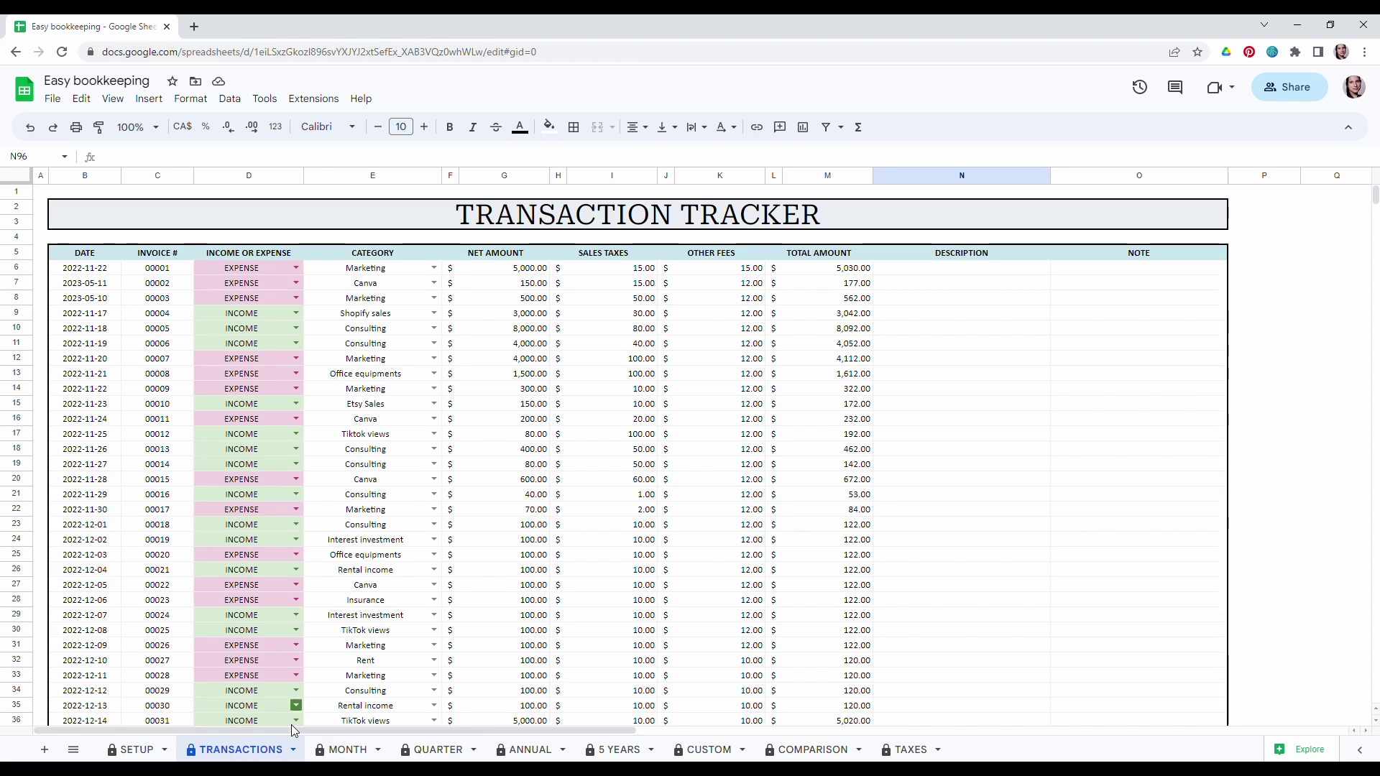
On the MONTH dashboard, set year 2022 and choose DEC from the month list.
click(347, 755)
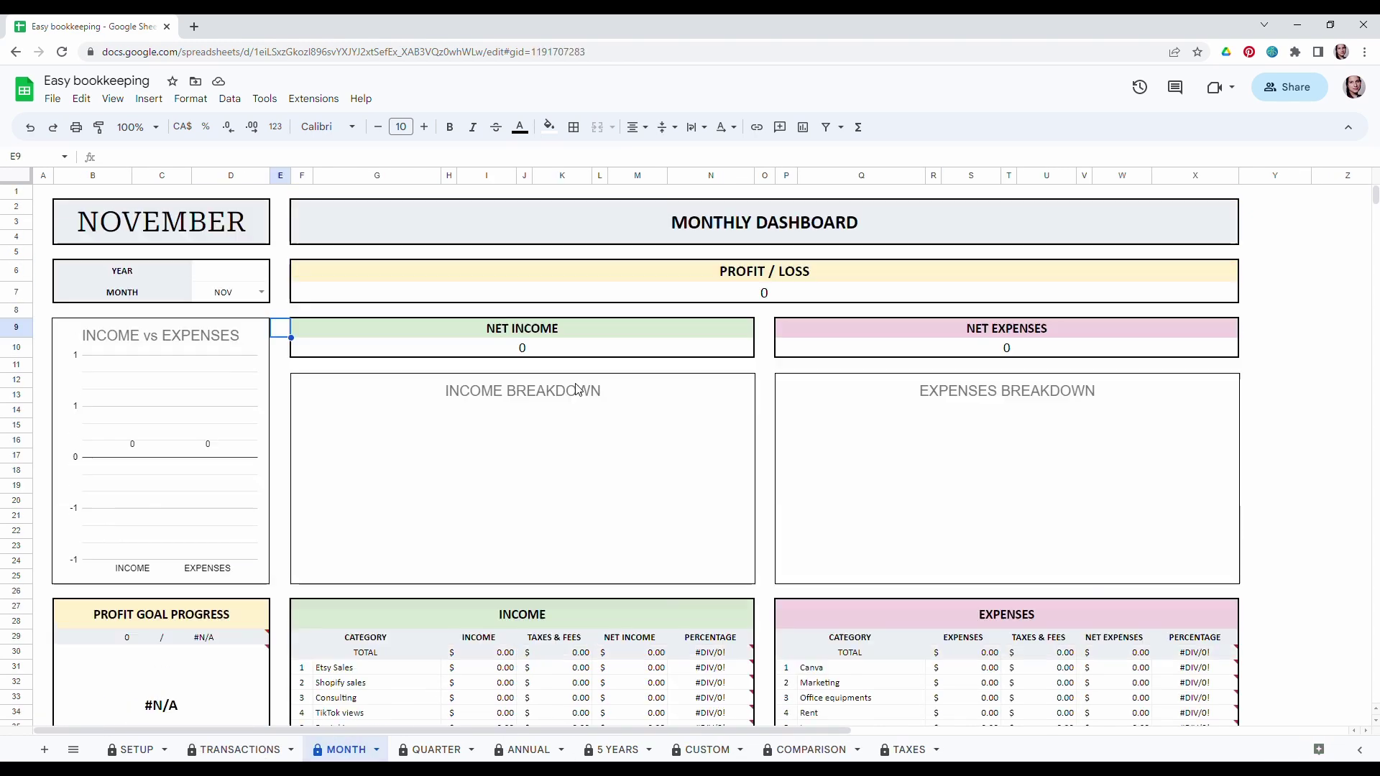
click(225, 277)
click(221, 287)
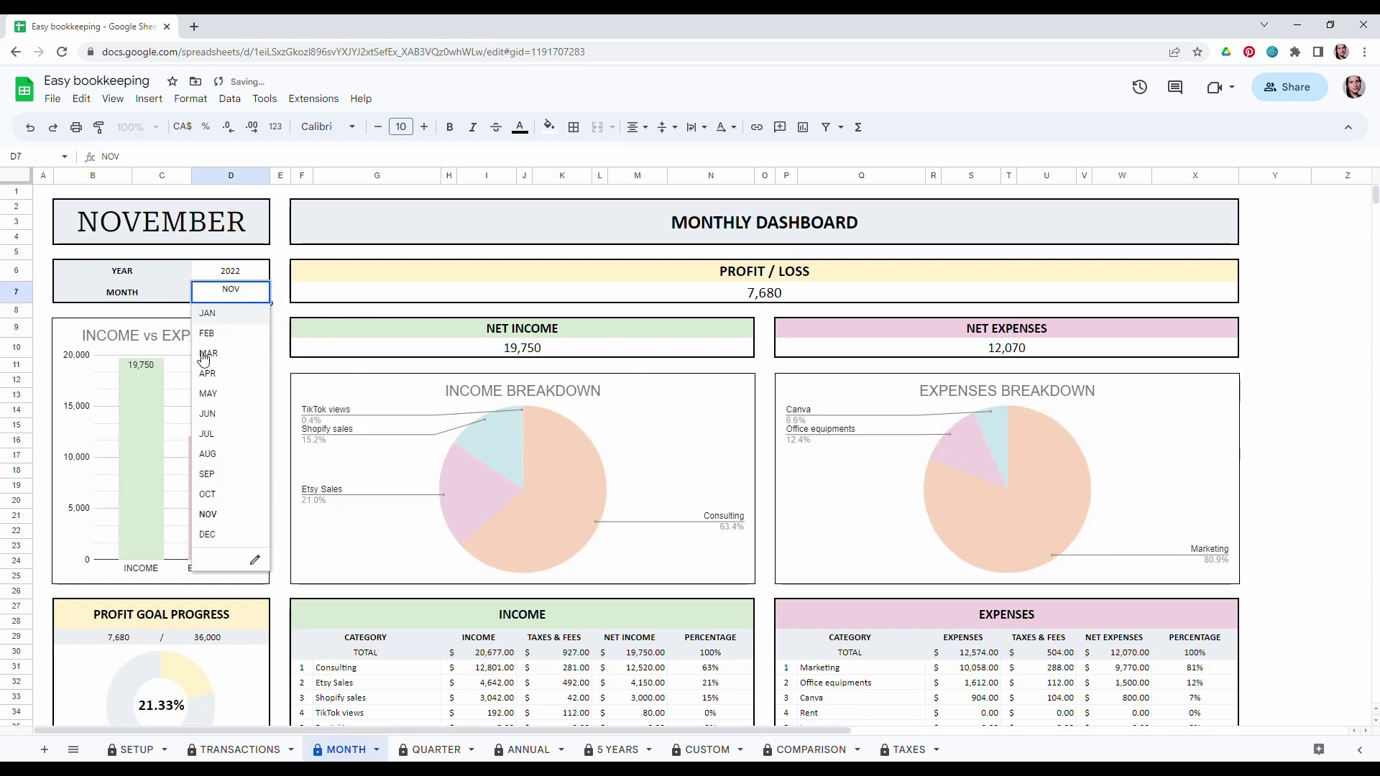
click(233, 536)
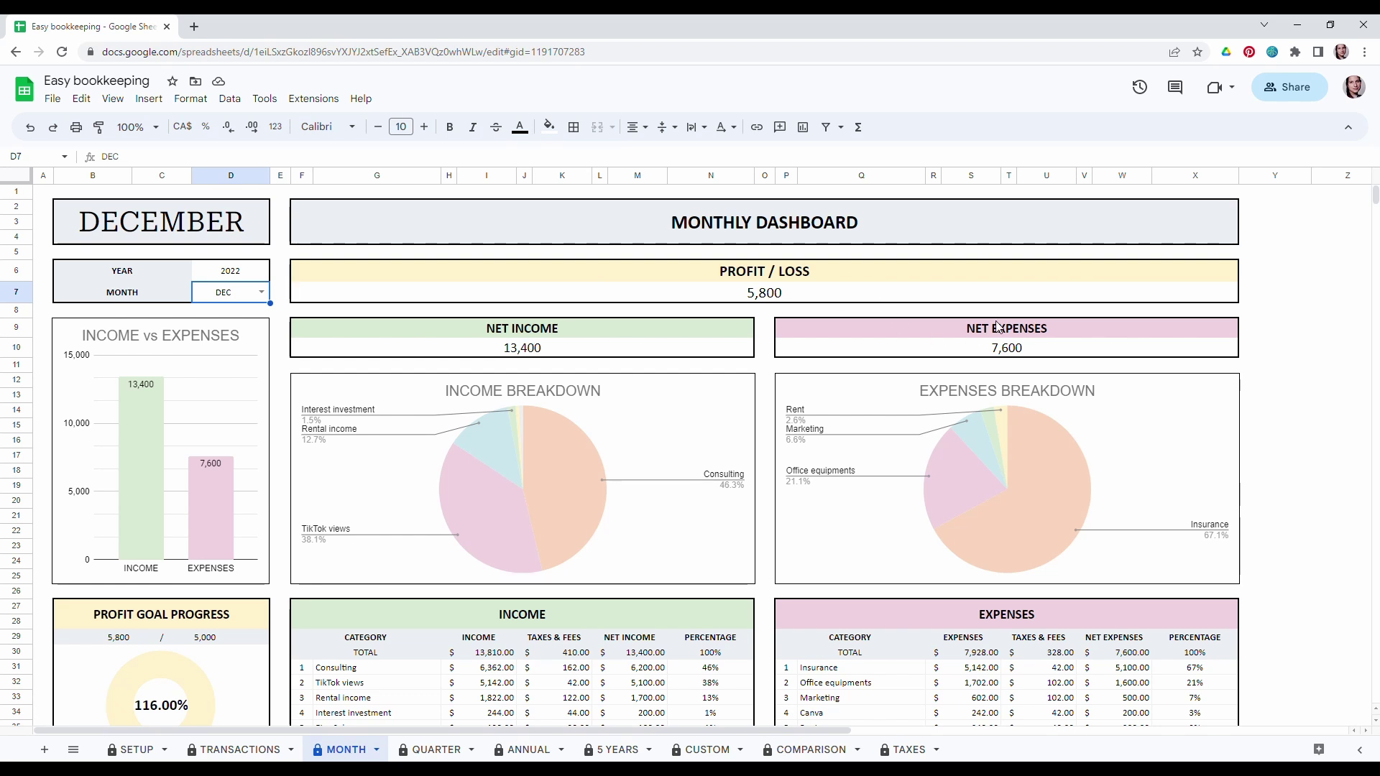
scroll(647, 438, down, 1)
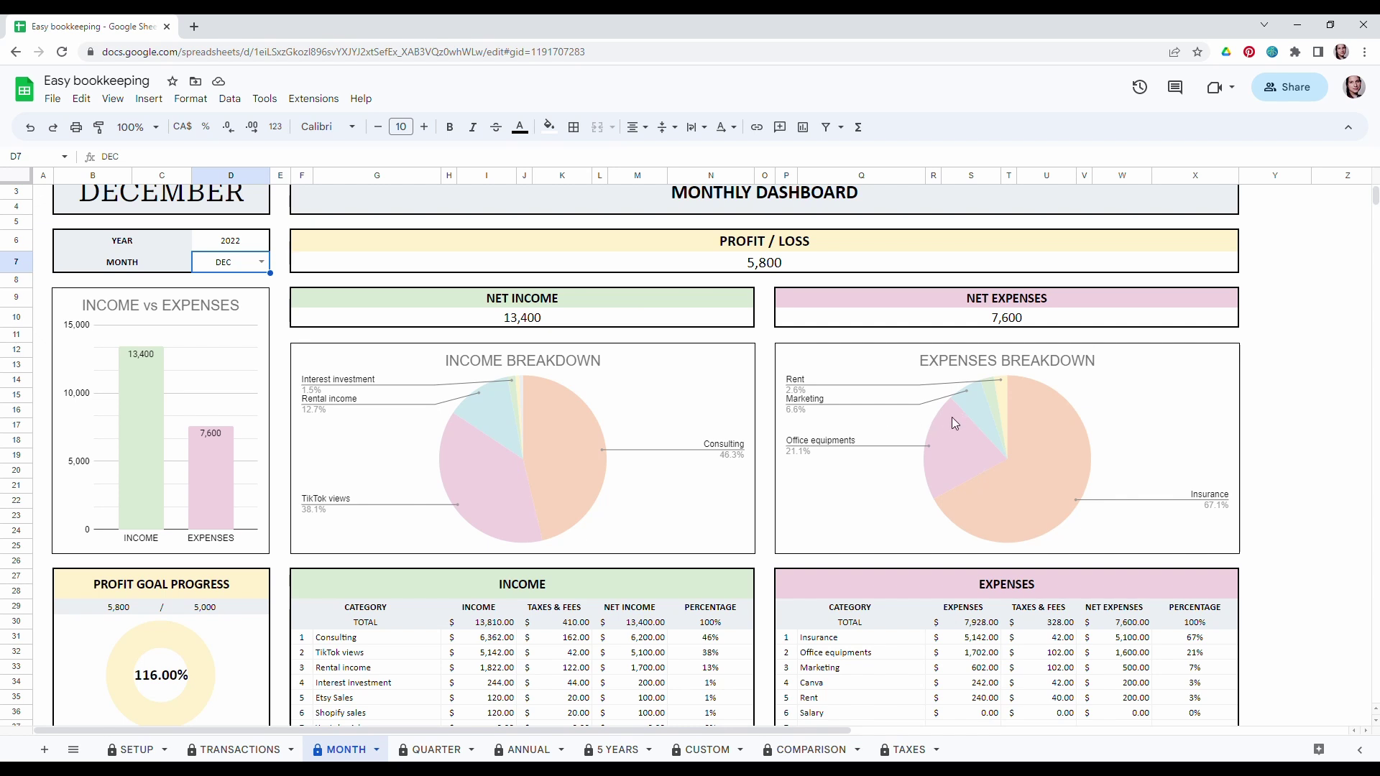
scroll(647, 417, down, 1)
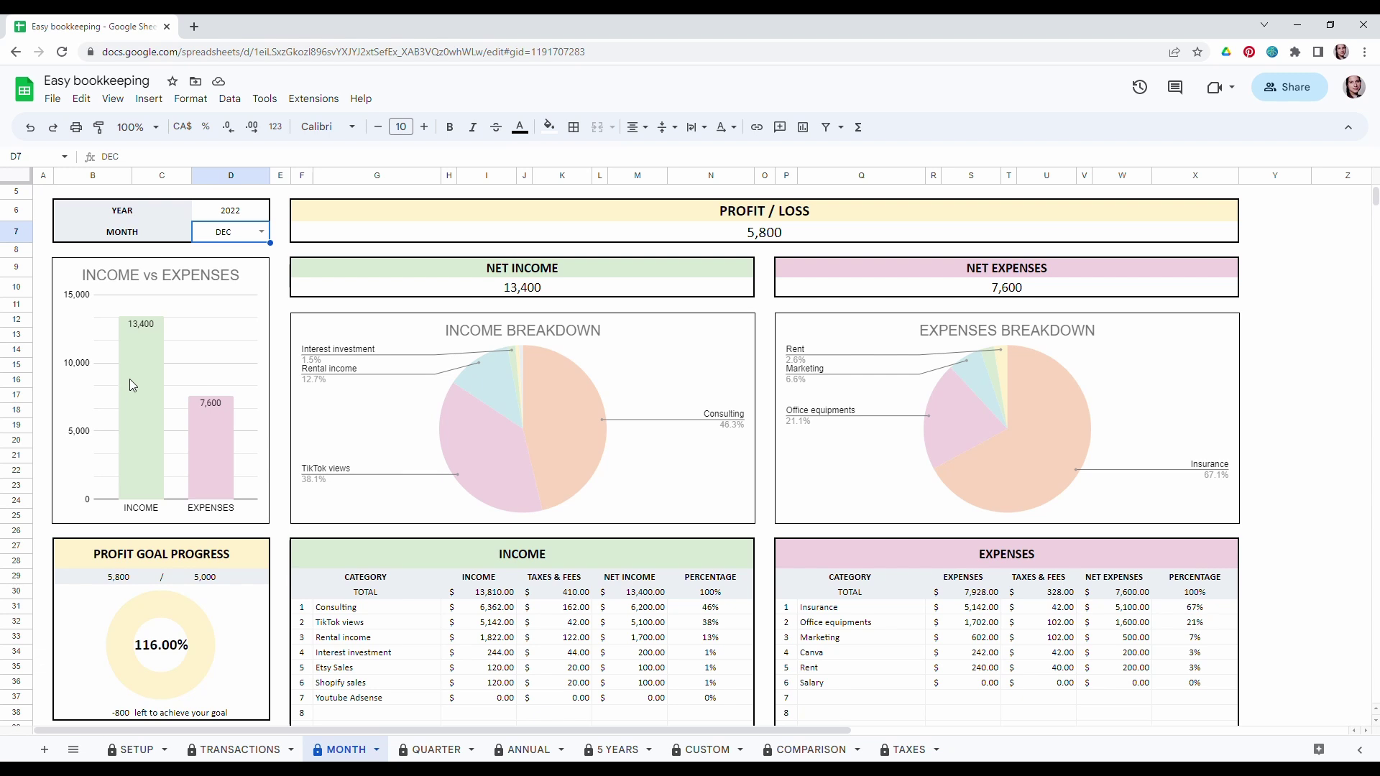
scroll(219, 429, down, 1)
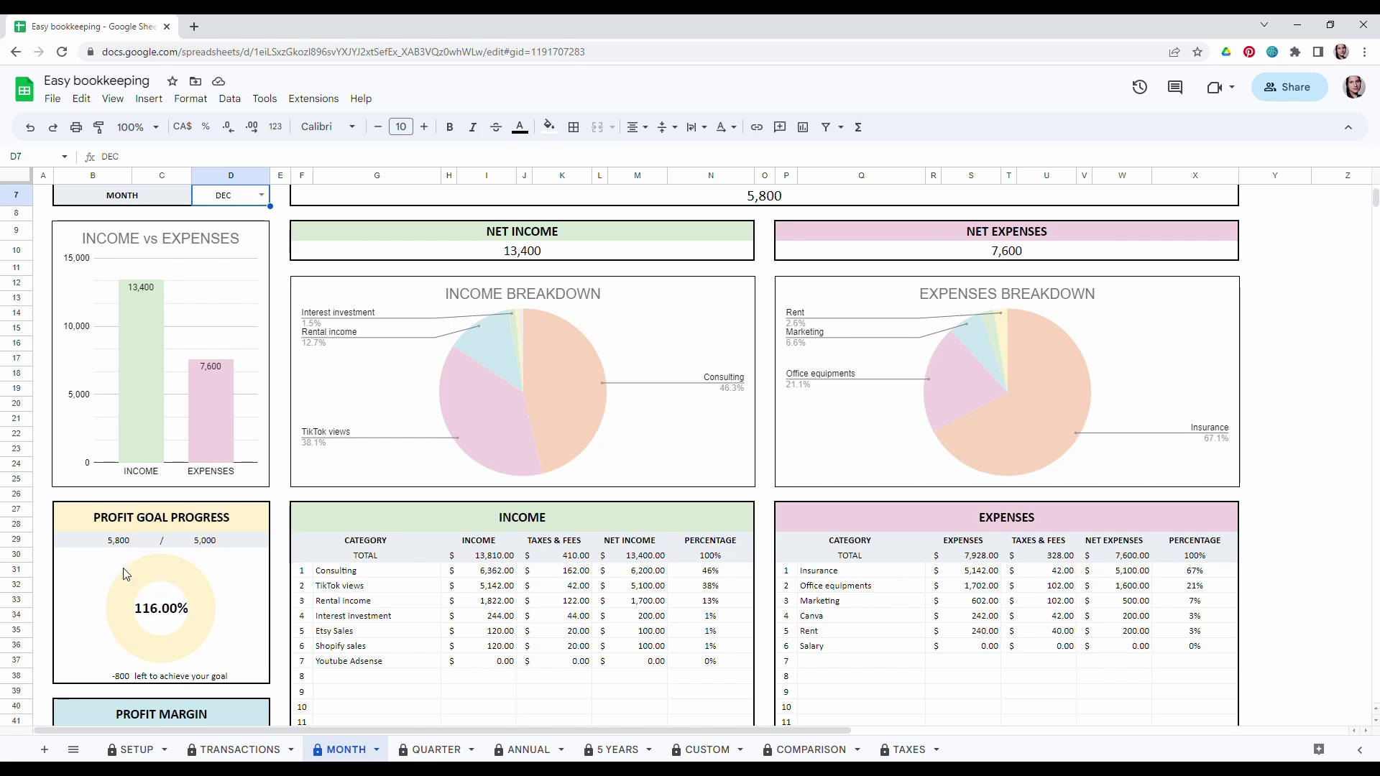
scroll(213, 600, down, 5)
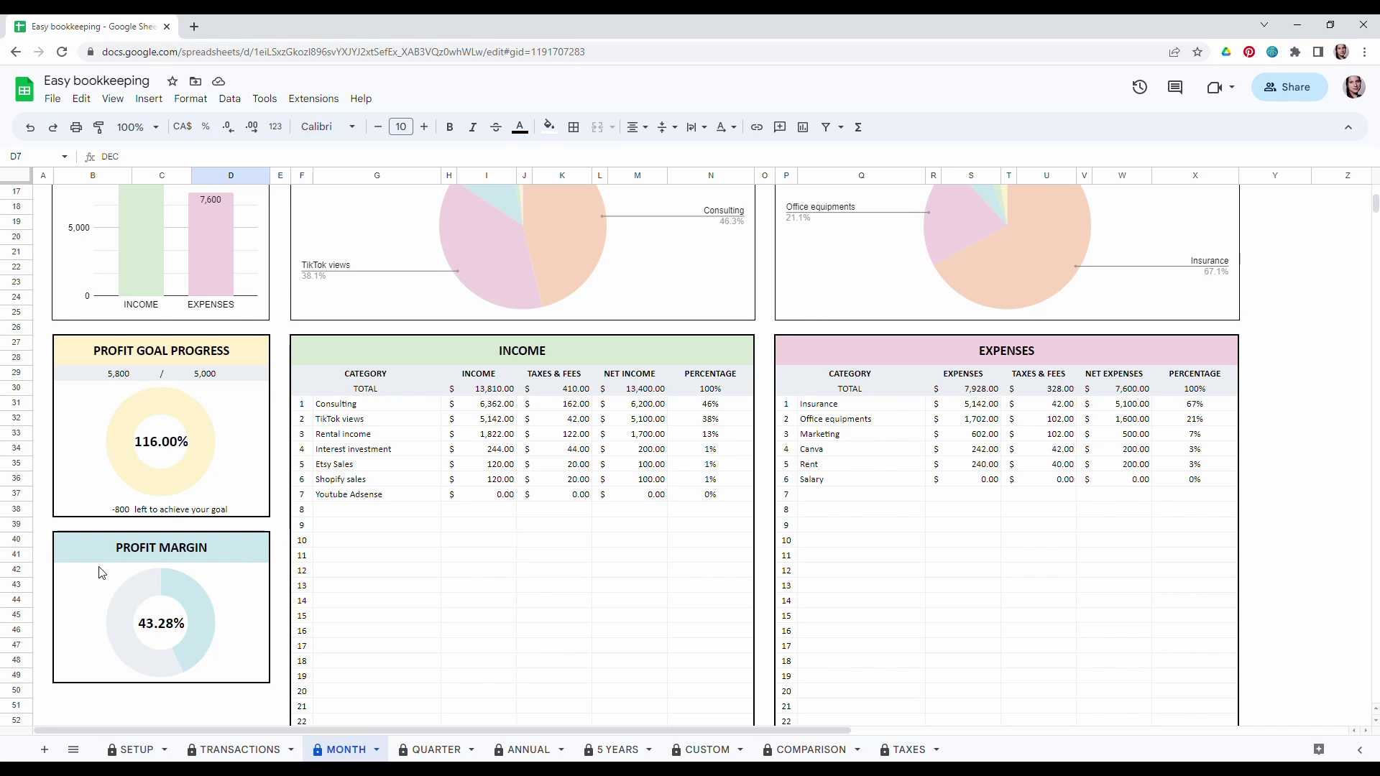
scroll(544, 574, up, 5)
scroll(576, 458, down, 5)
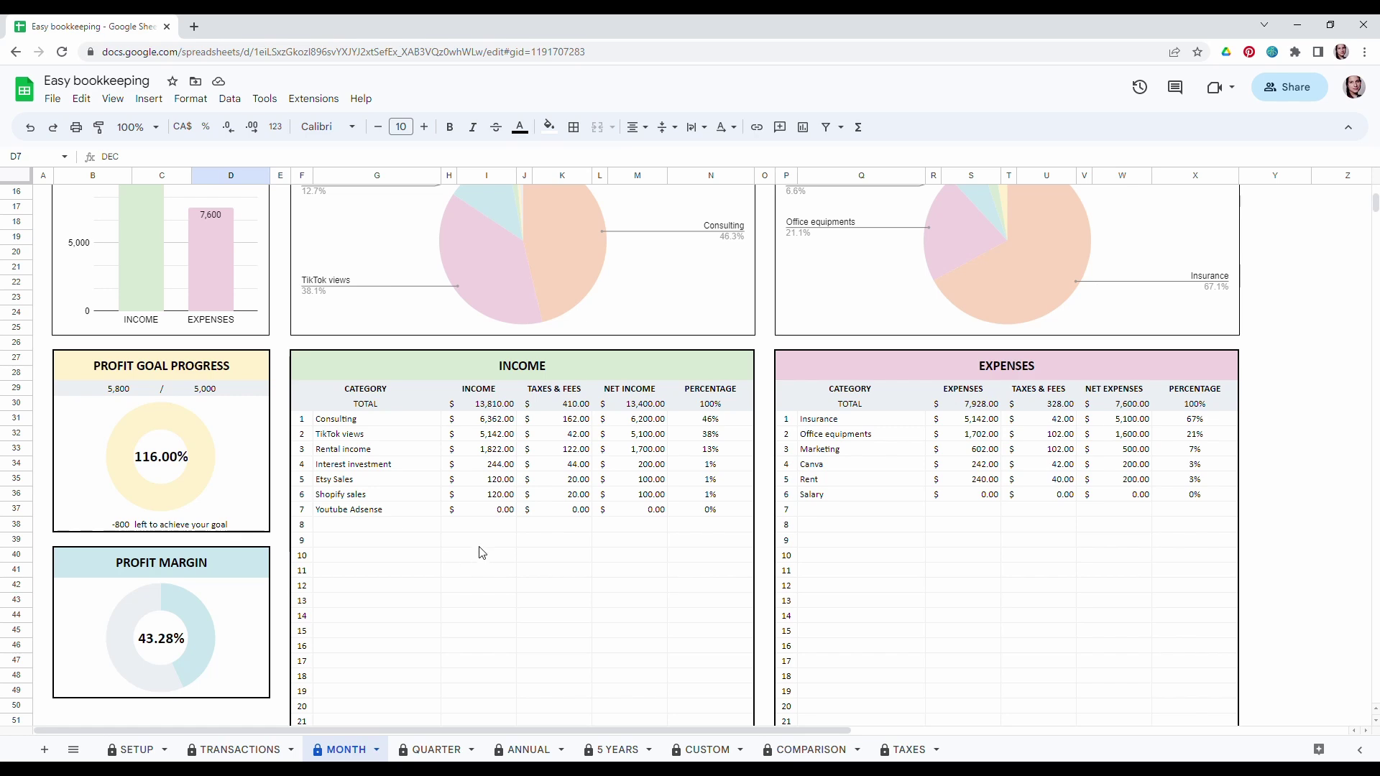
key(ctrl+shift+Page_Down)
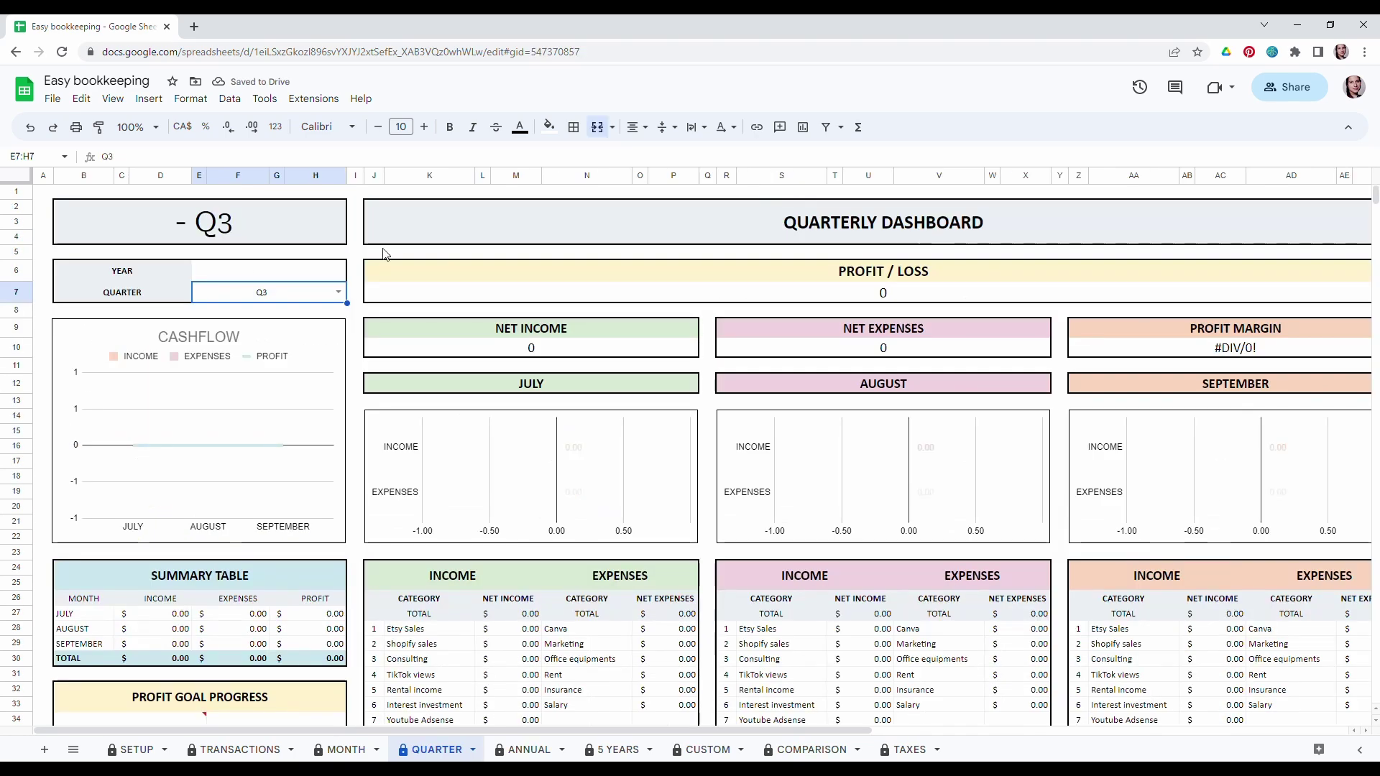
click(252, 272)
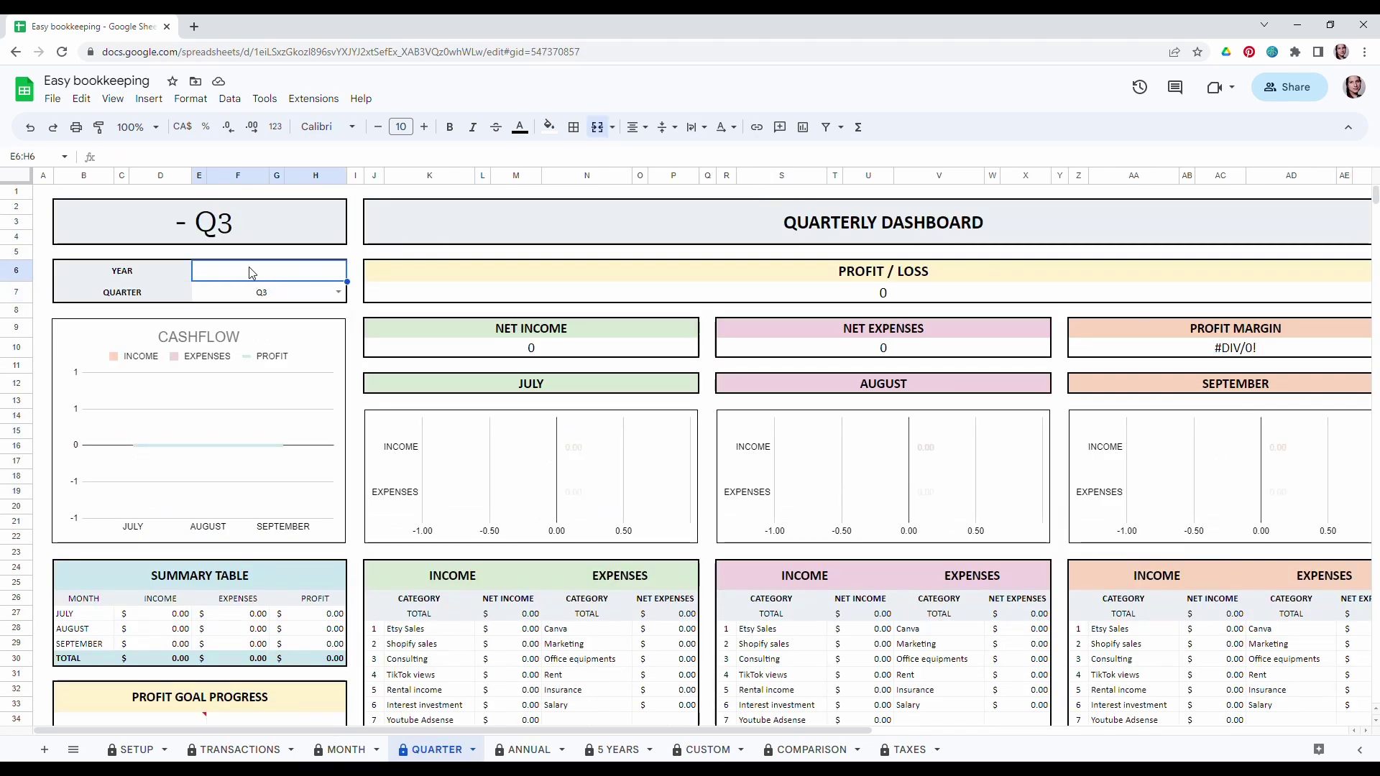
text(2022)
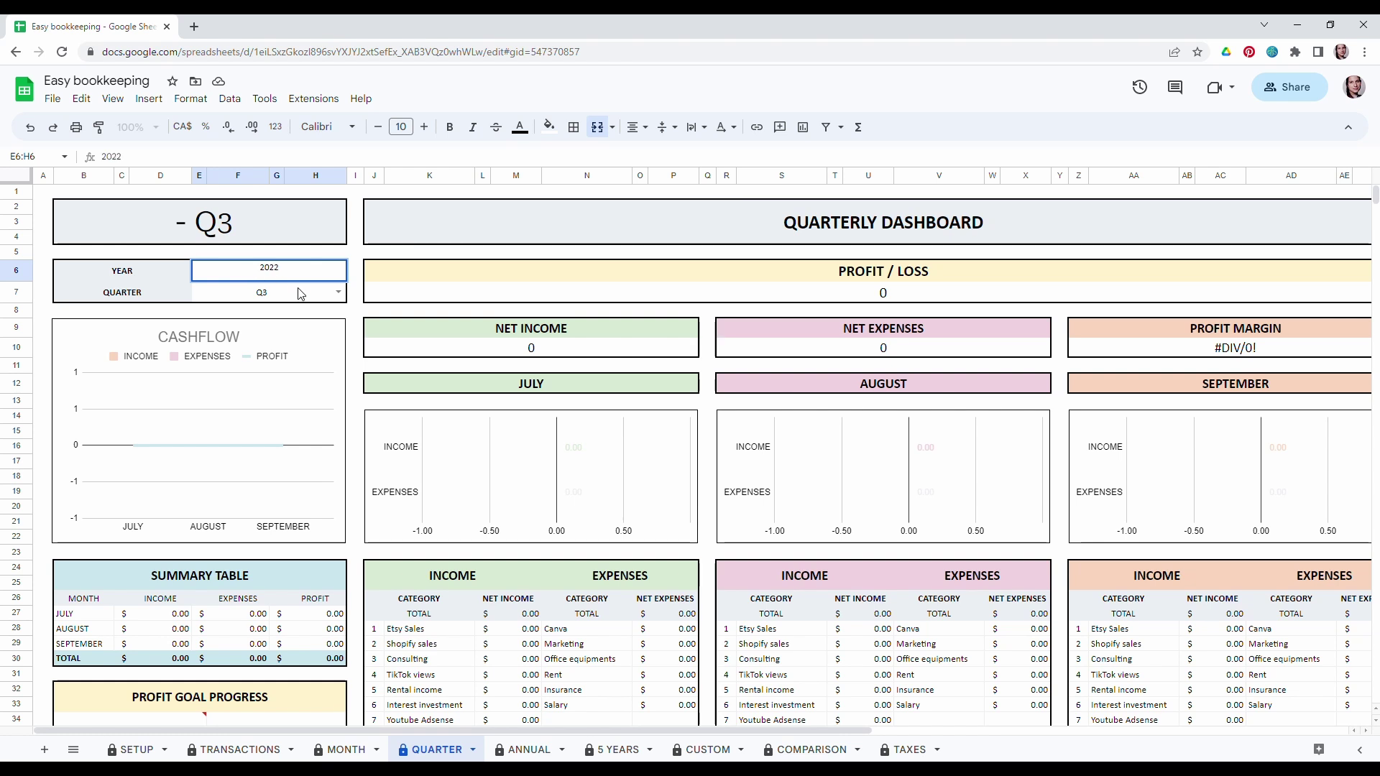
click(300, 293)
click(338, 293)
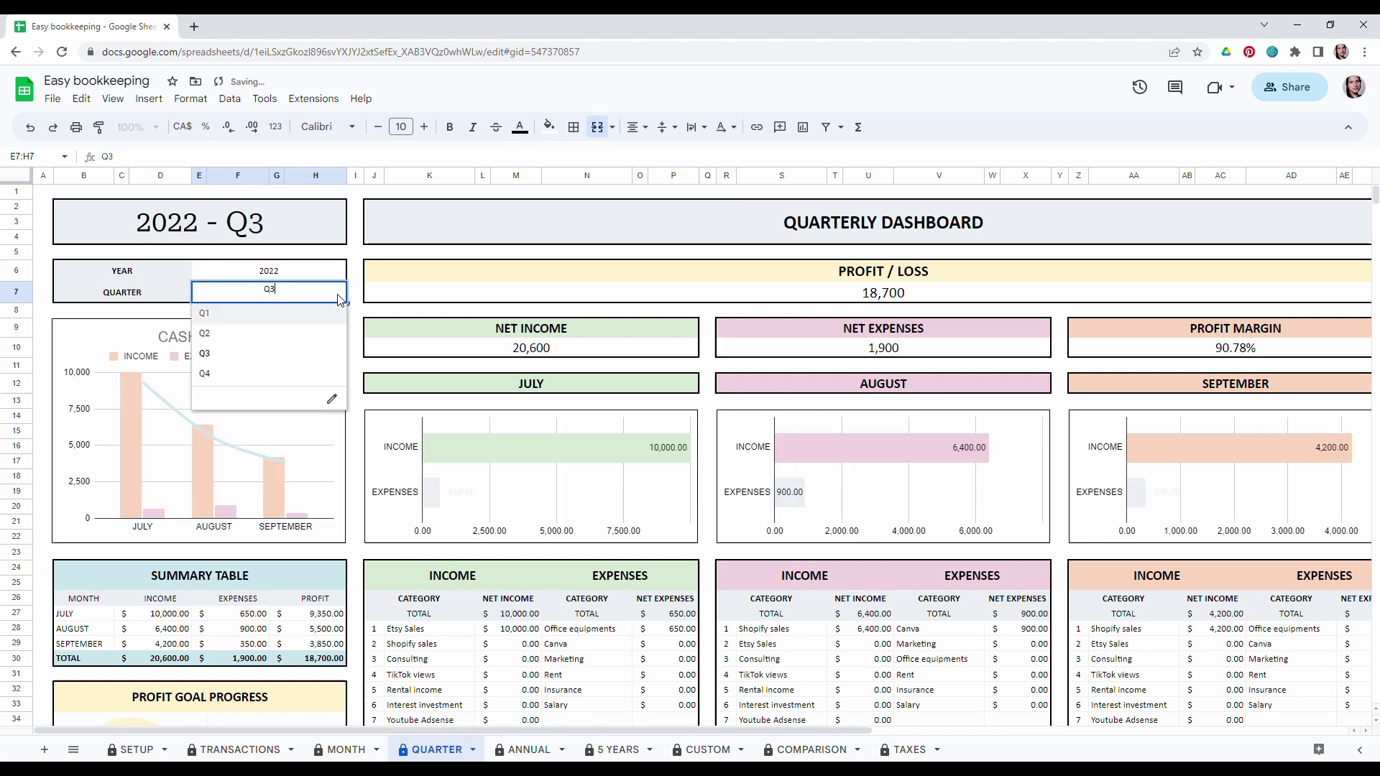
click(227, 374)
click(355, 253)
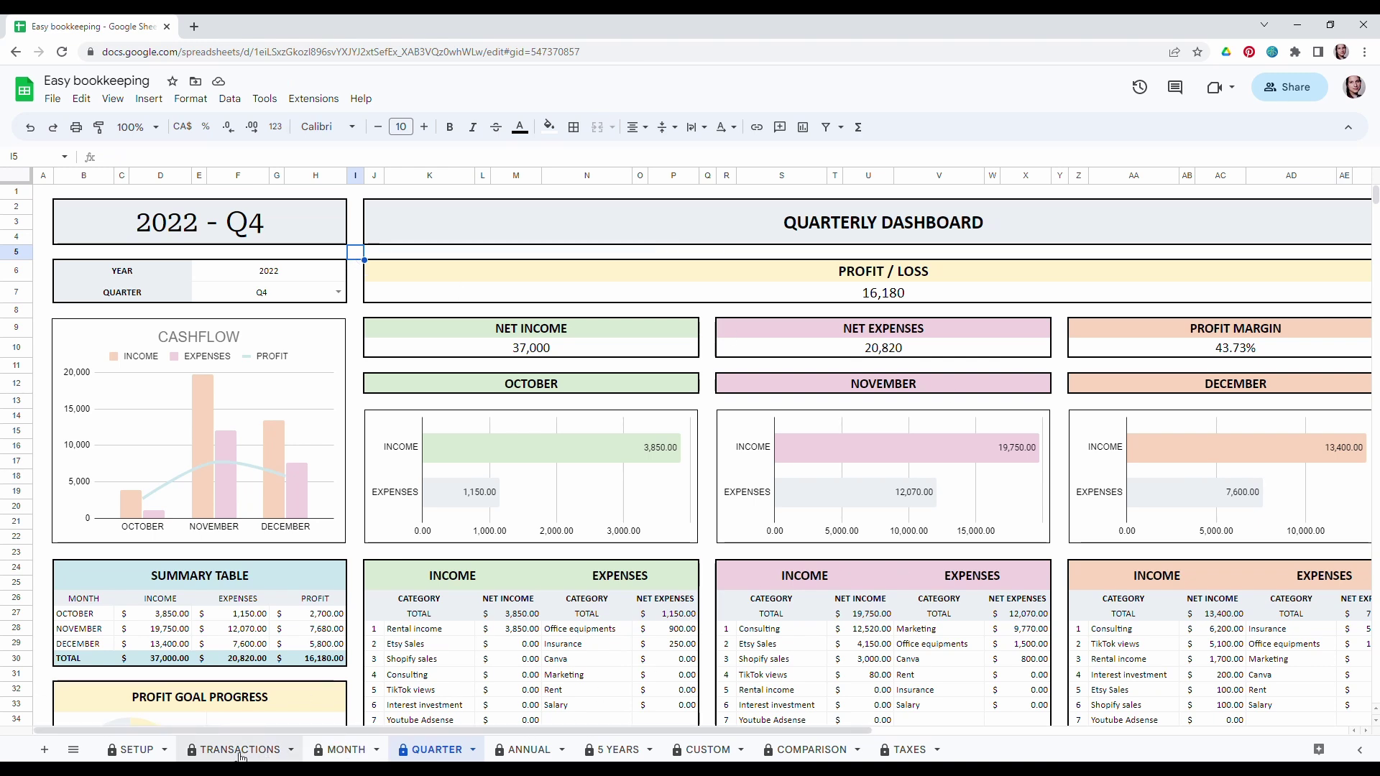
click(883, 288)
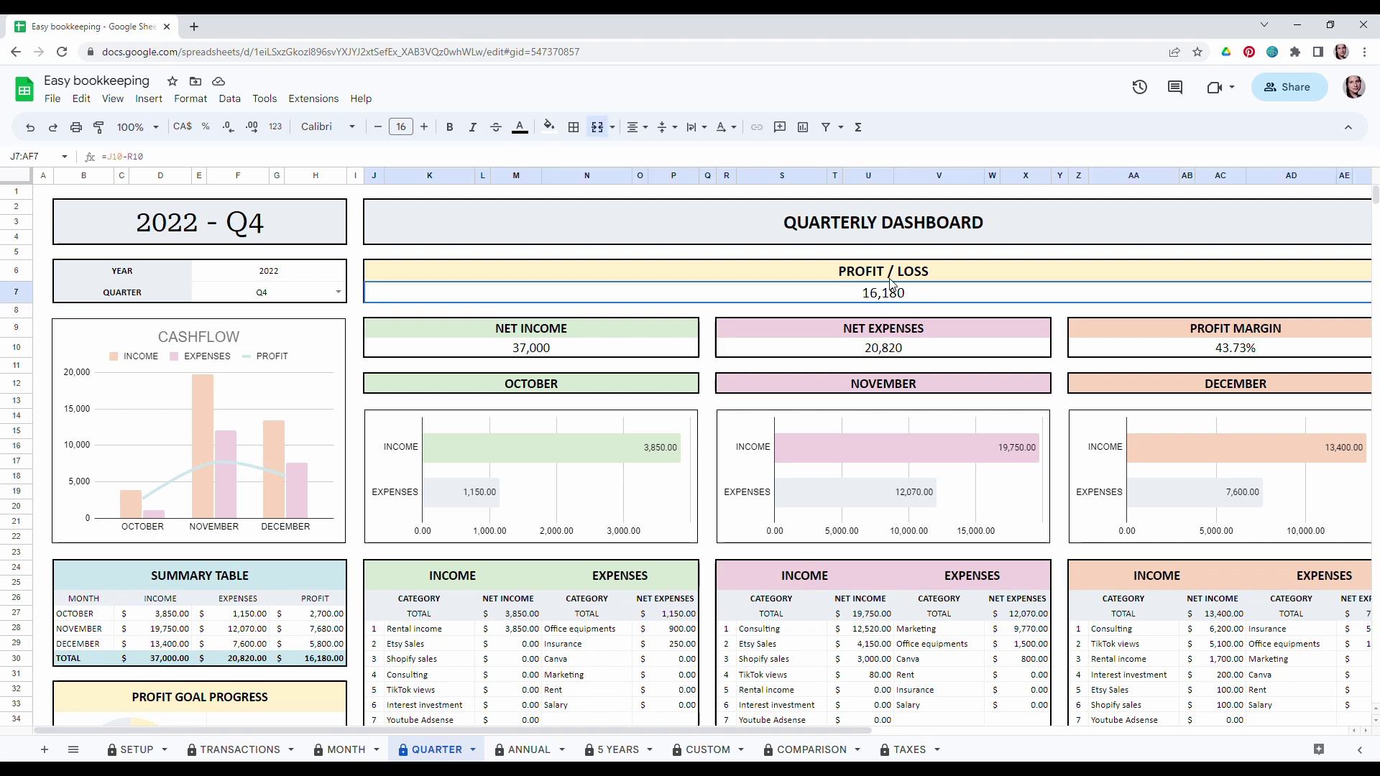
click(526, 335)
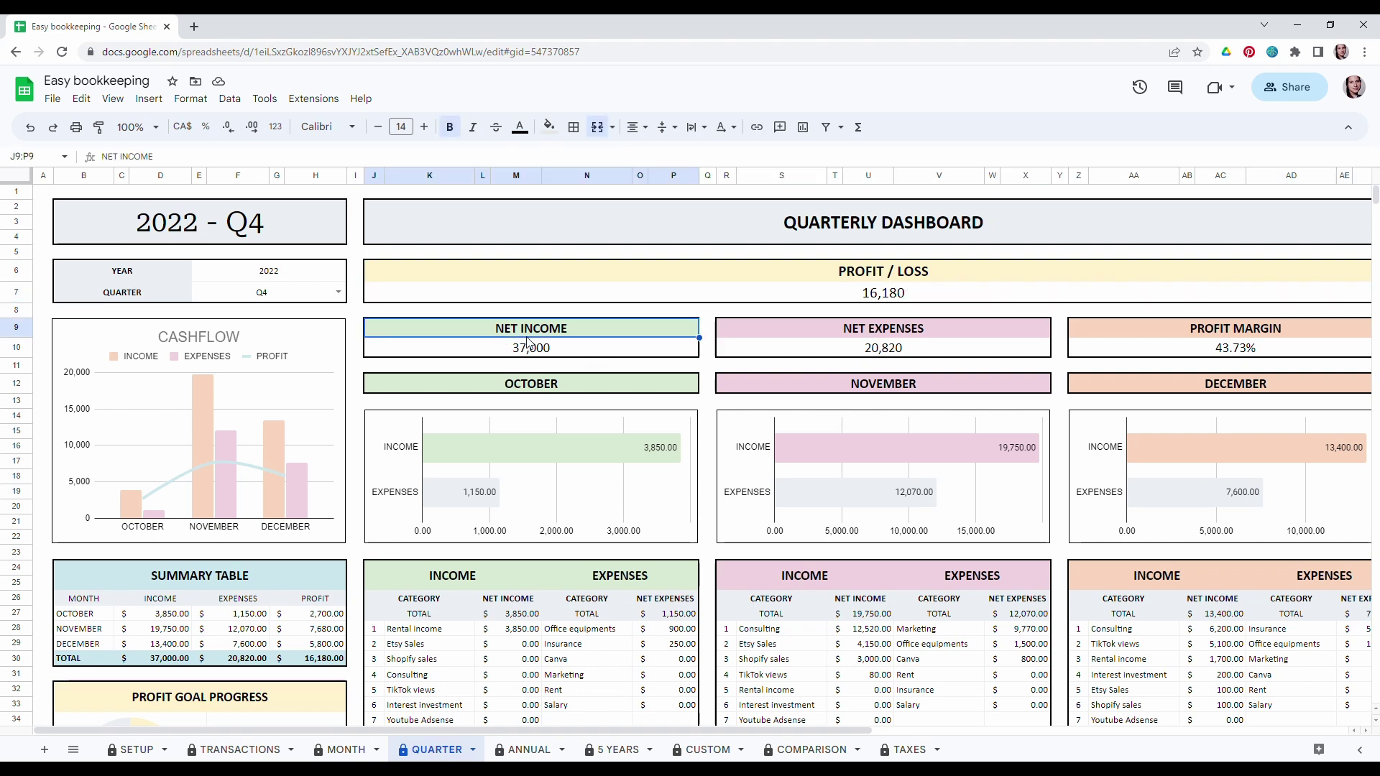
click(880, 333)
click(1209, 337)
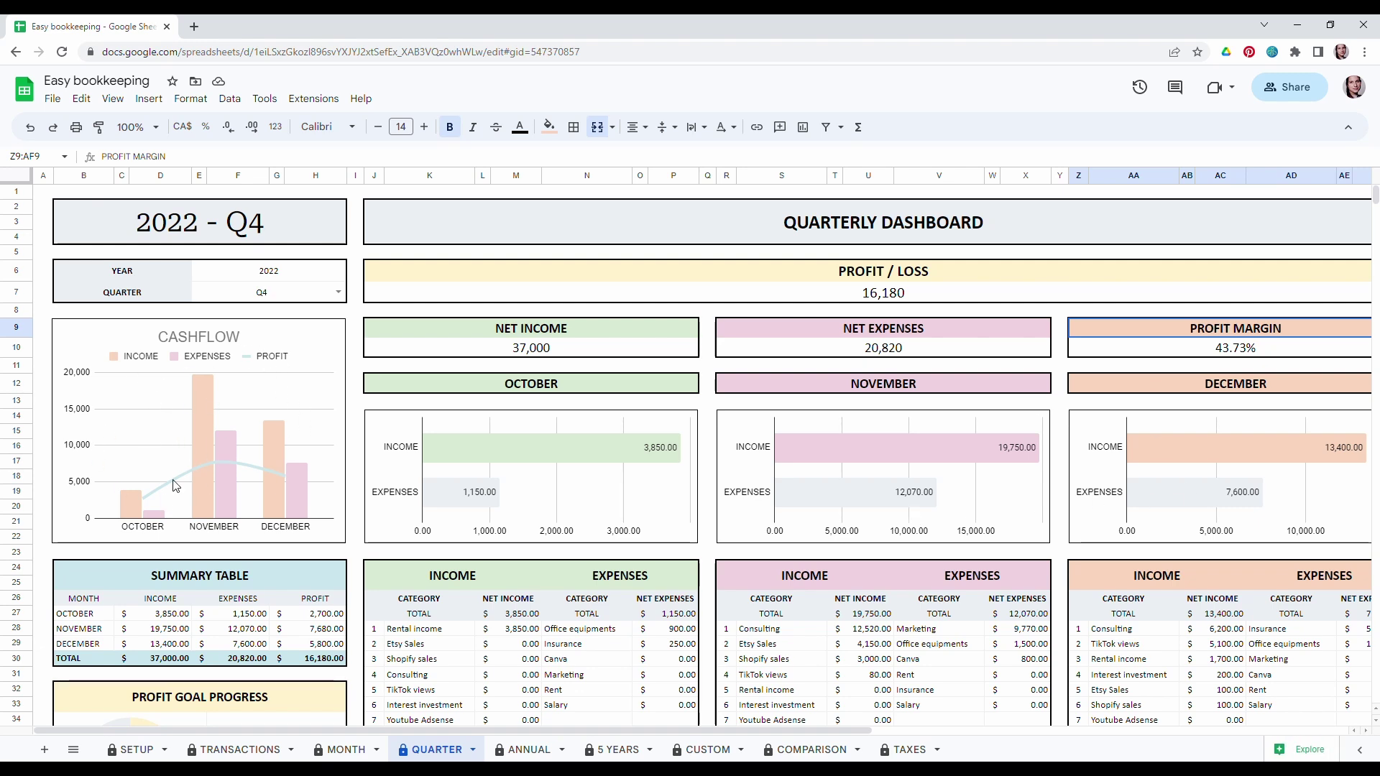
scroll(186, 452, down, 3)
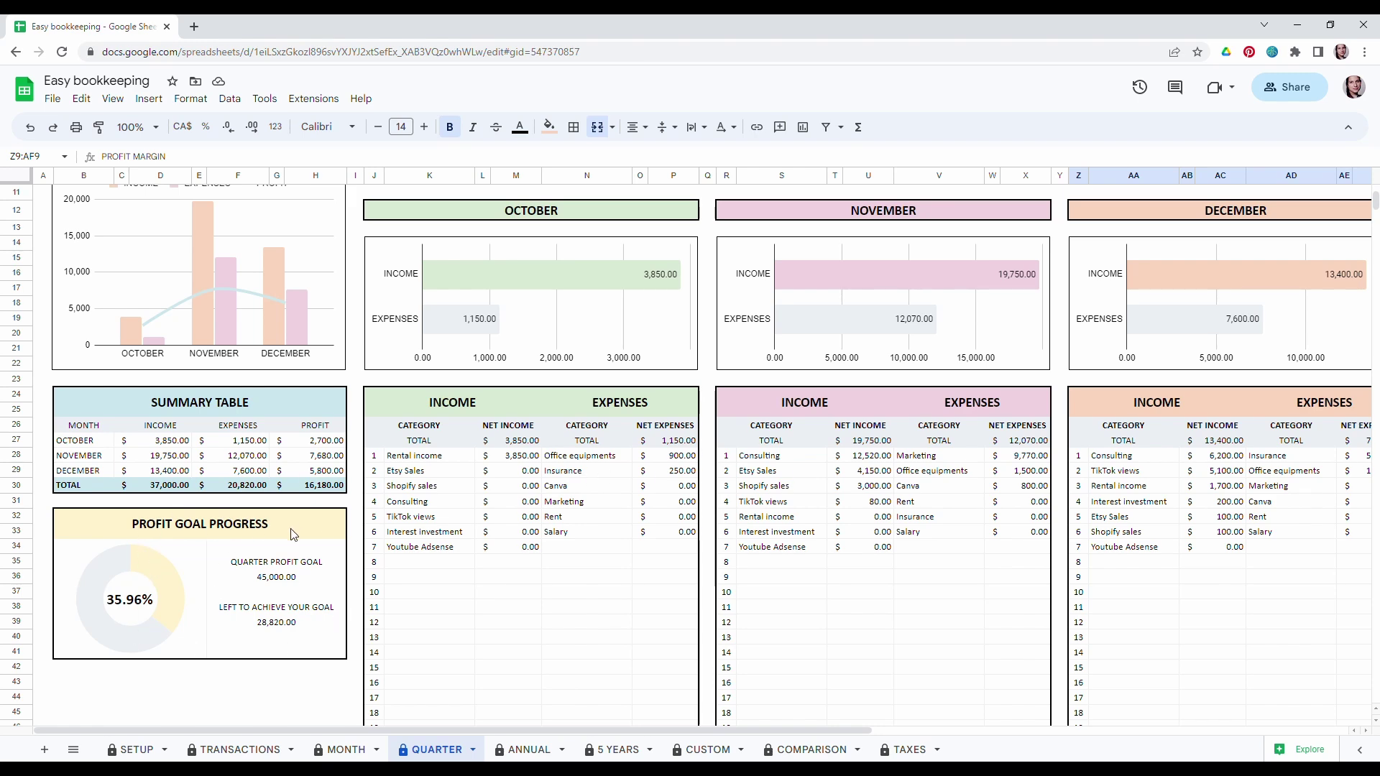
scroll(253, 562, up, 4)
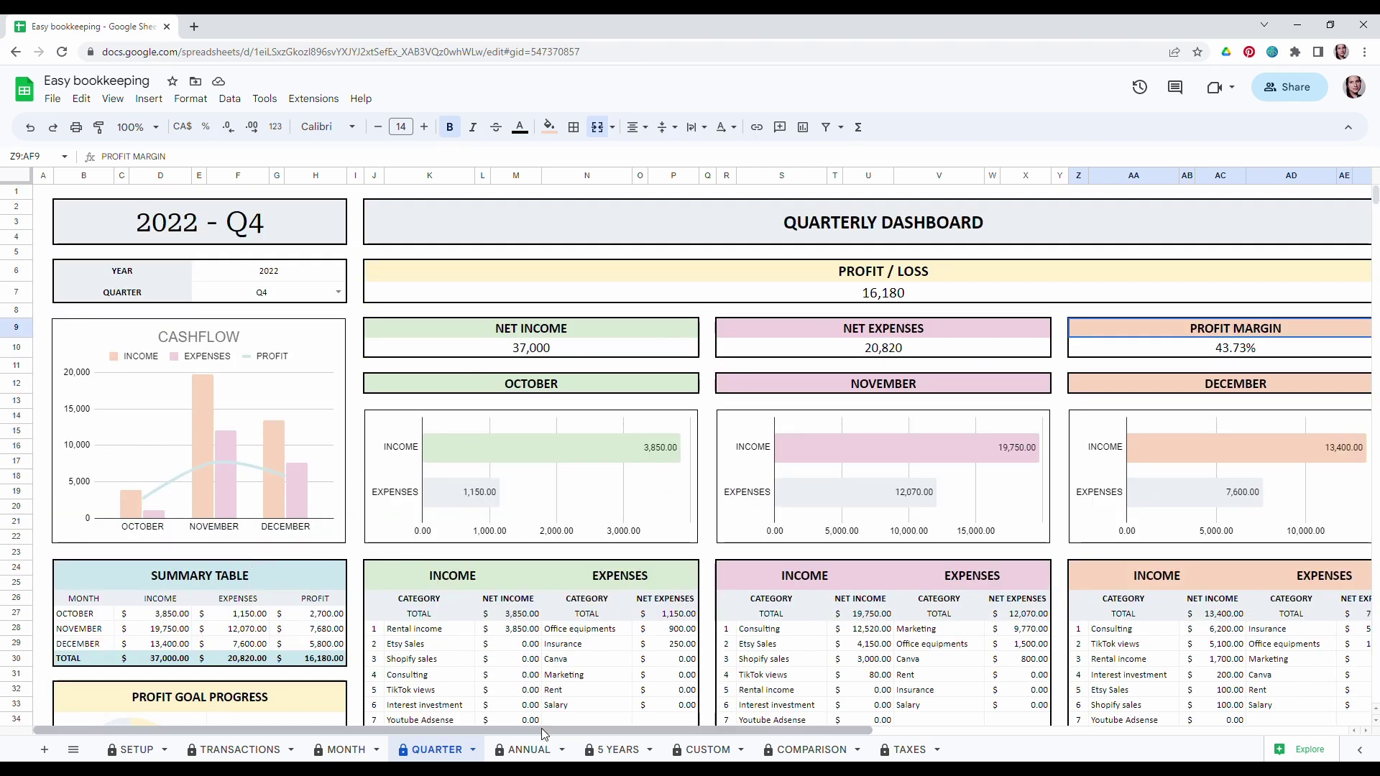
On the ANNUAL dashboard, enter start year 2022 and choose FEB as start month.
click(521, 752)
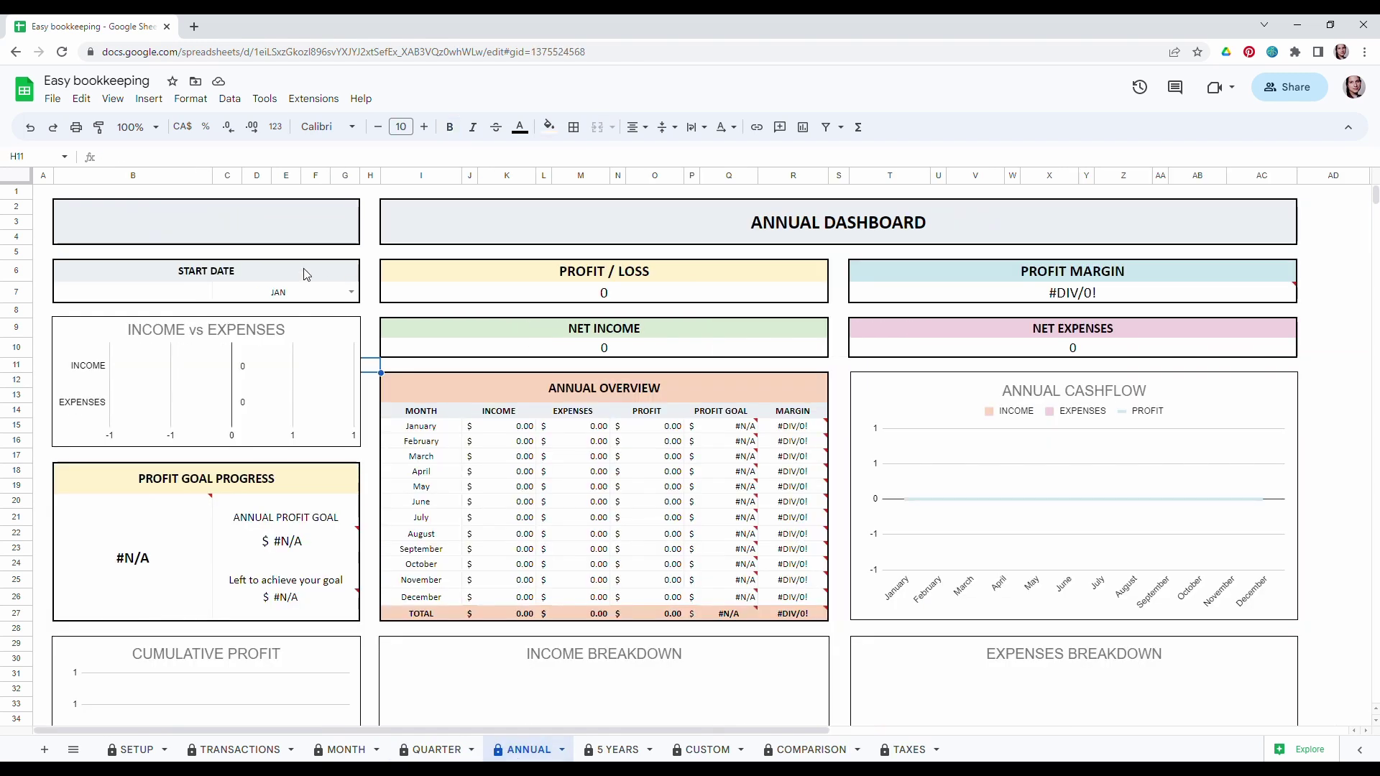
click(153, 291)
text(2022)
click(291, 298)
click(351, 294)
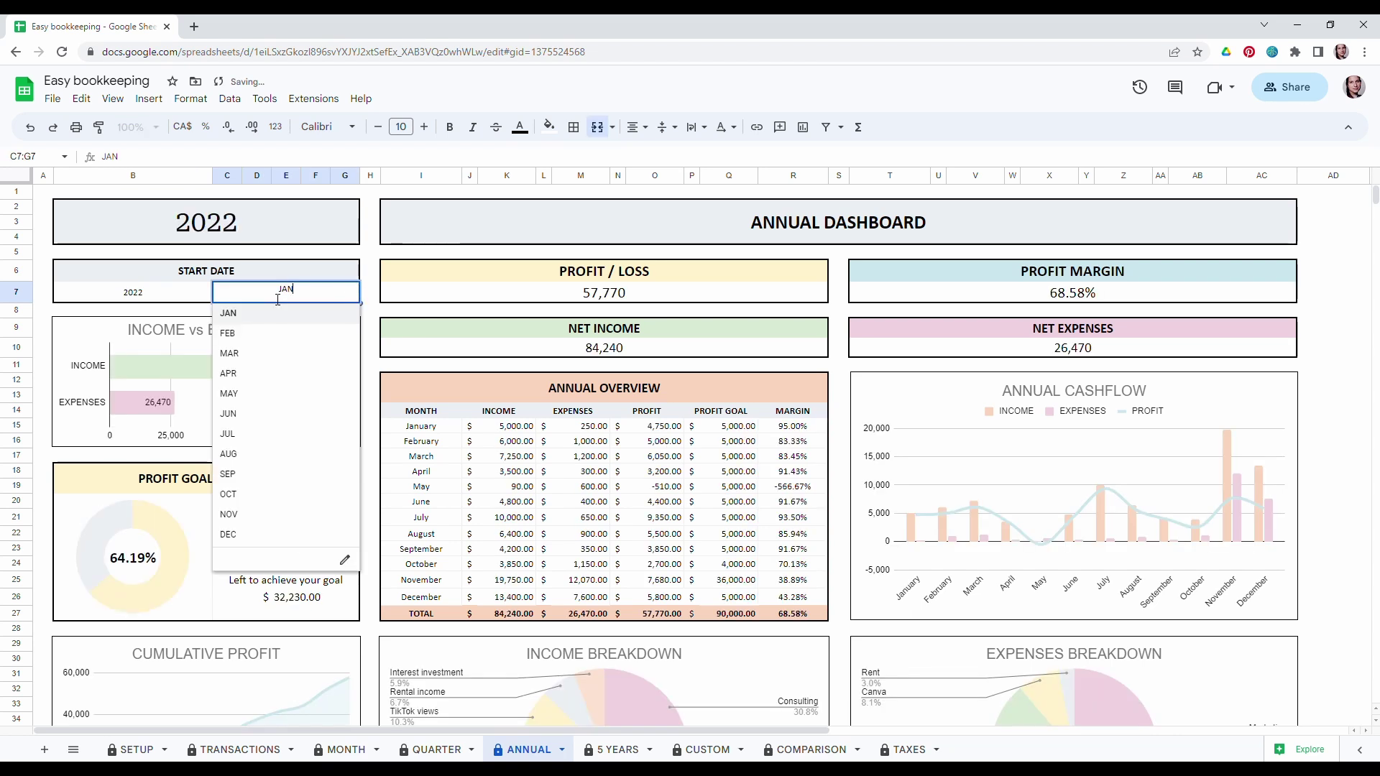
click(273, 336)
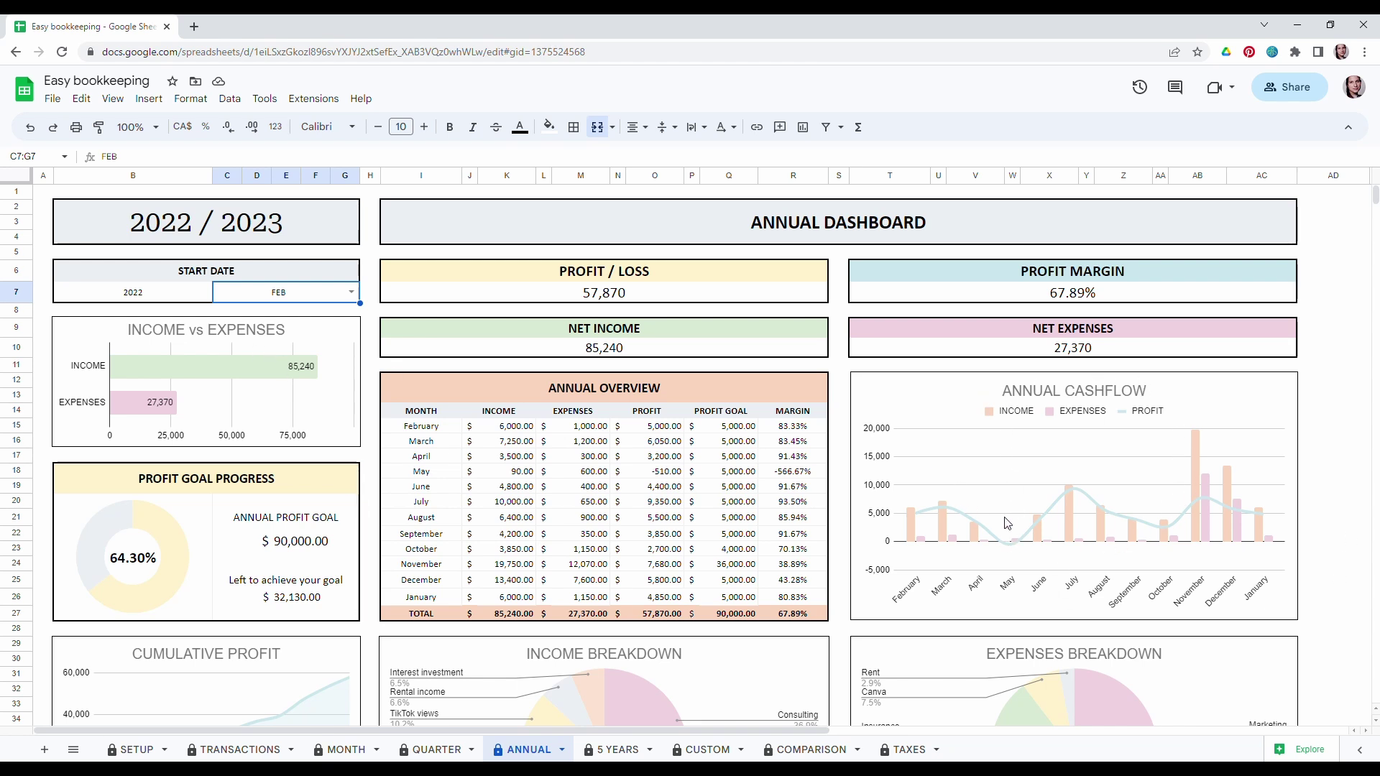
Scroll through the Annual income and expense tables, then open the 5 YEARS sheet.
scroll(321, 490, down, 3)
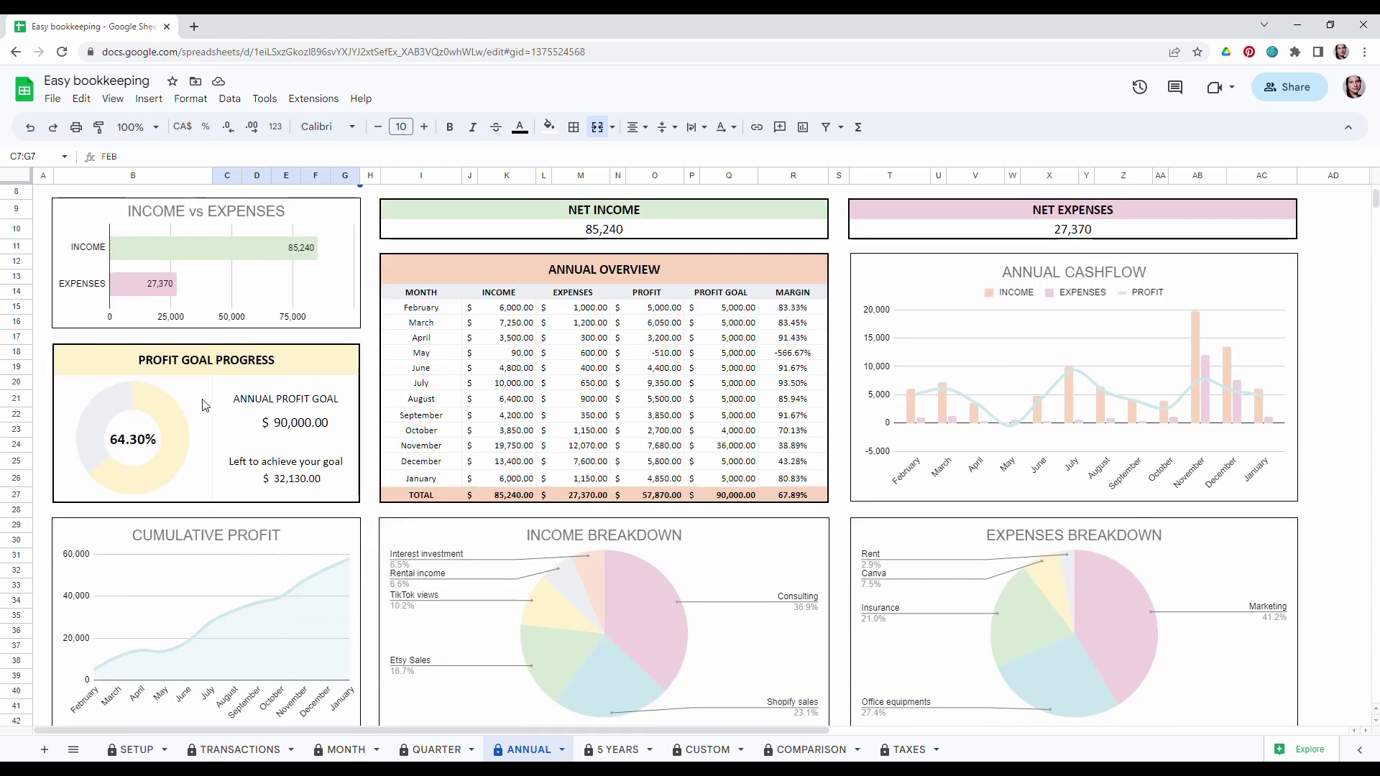
scroll(203, 405, down, 3)
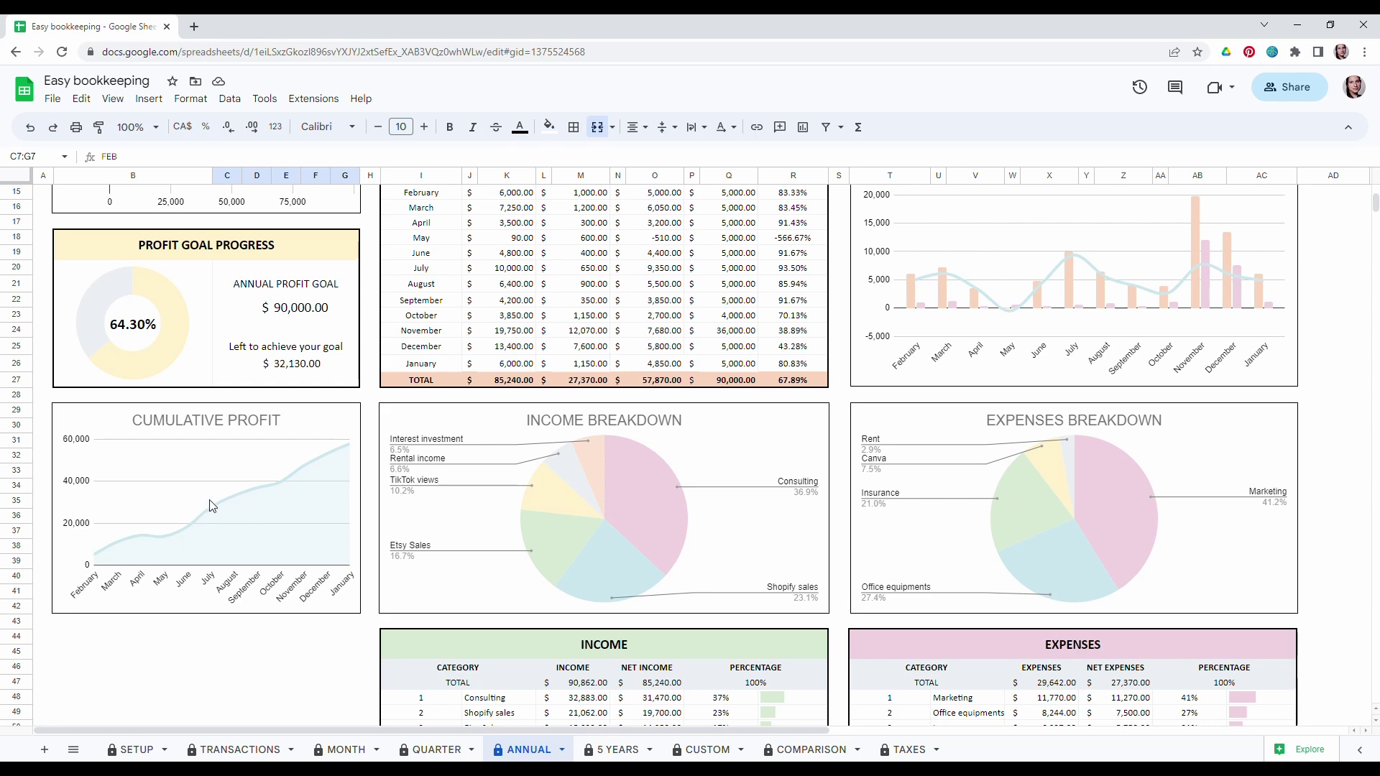
scroll(745, 425, down, 8)
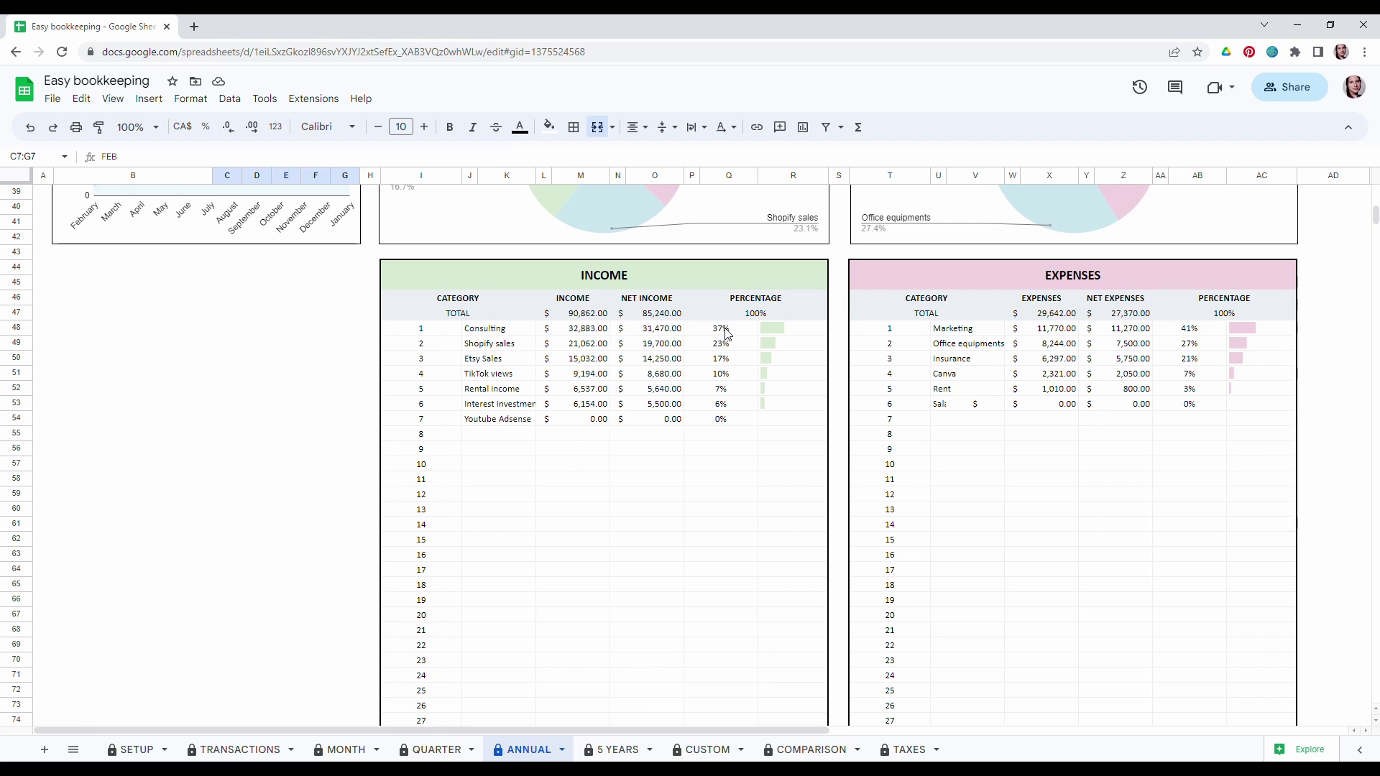
click(612, 750)
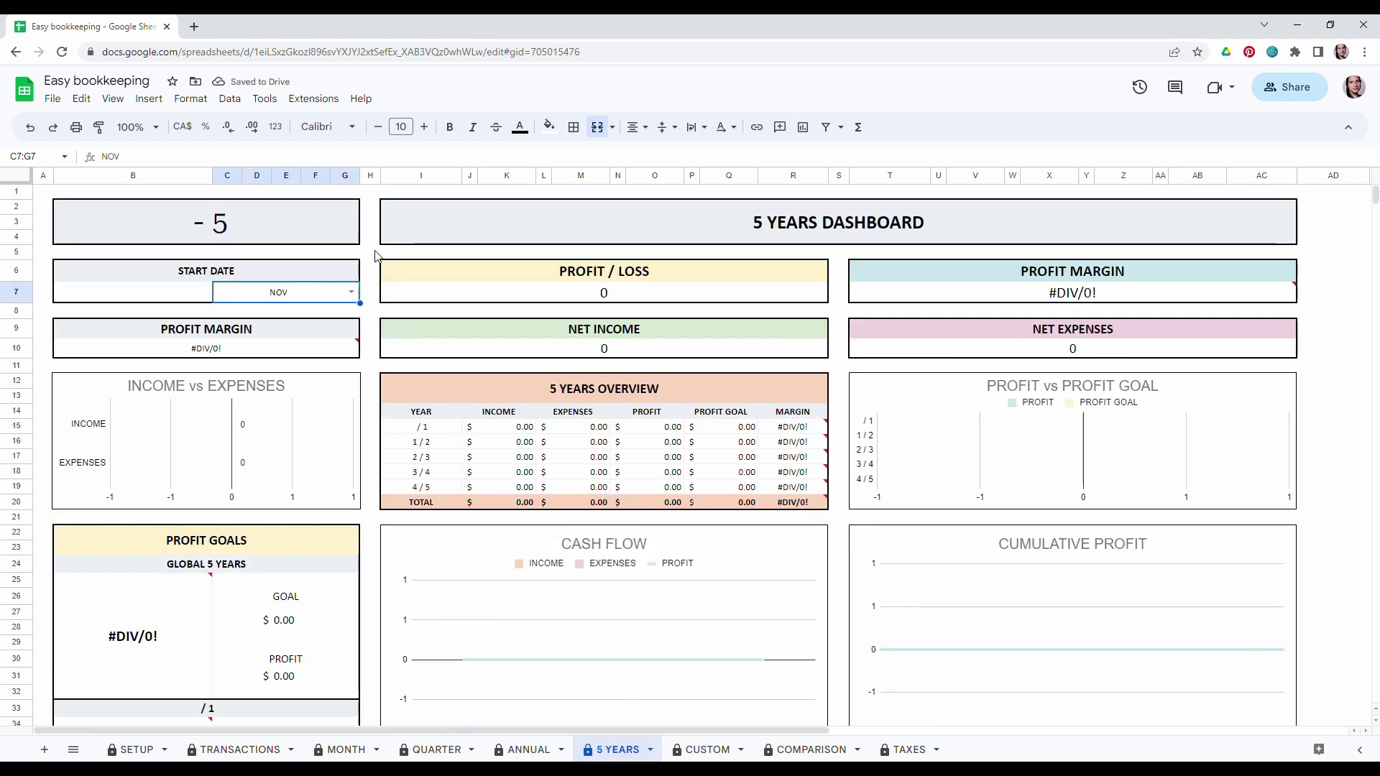
Enter 2022 as the start year and DEC as the start month in B7:C7.
click(370, 252)
click(171, 295)
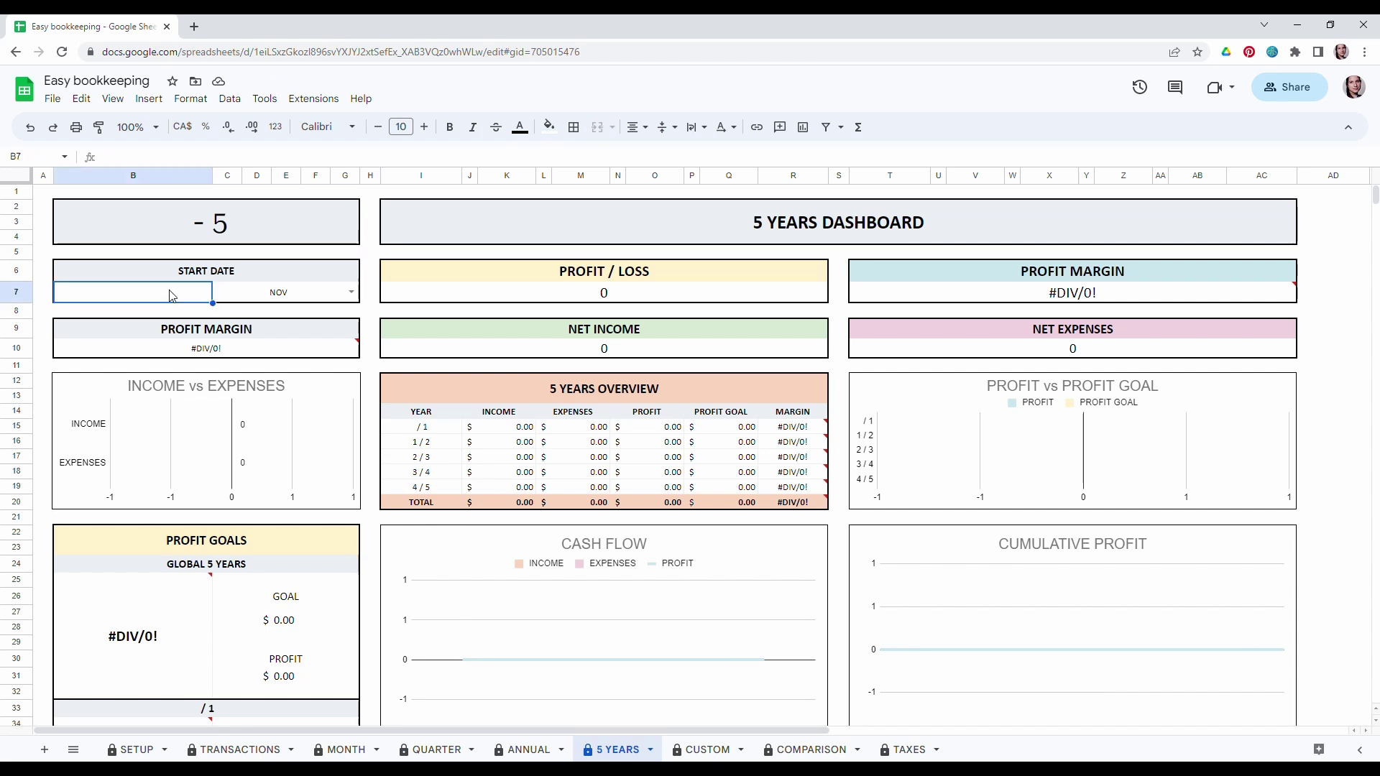
text(2022)
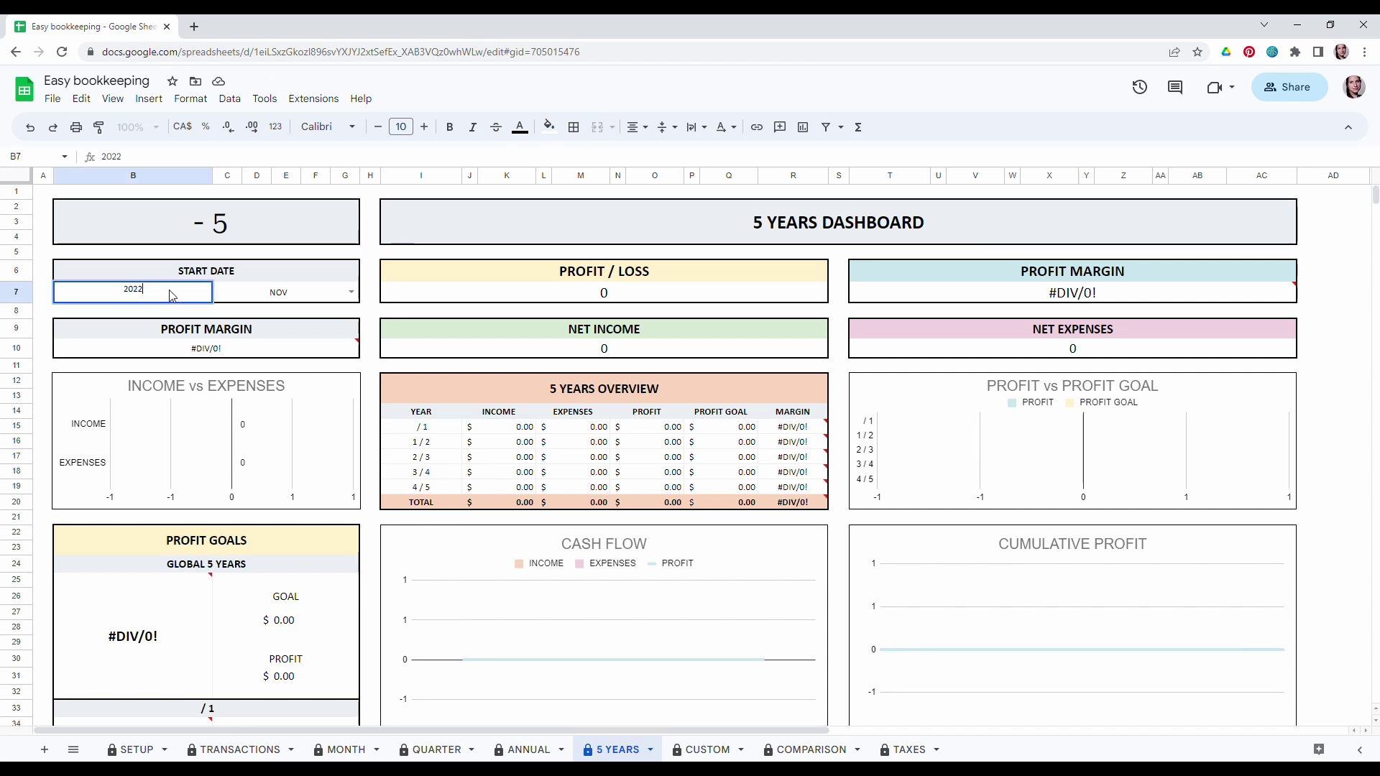
click(276, 299)
click(350, 293)
click(237, 534)
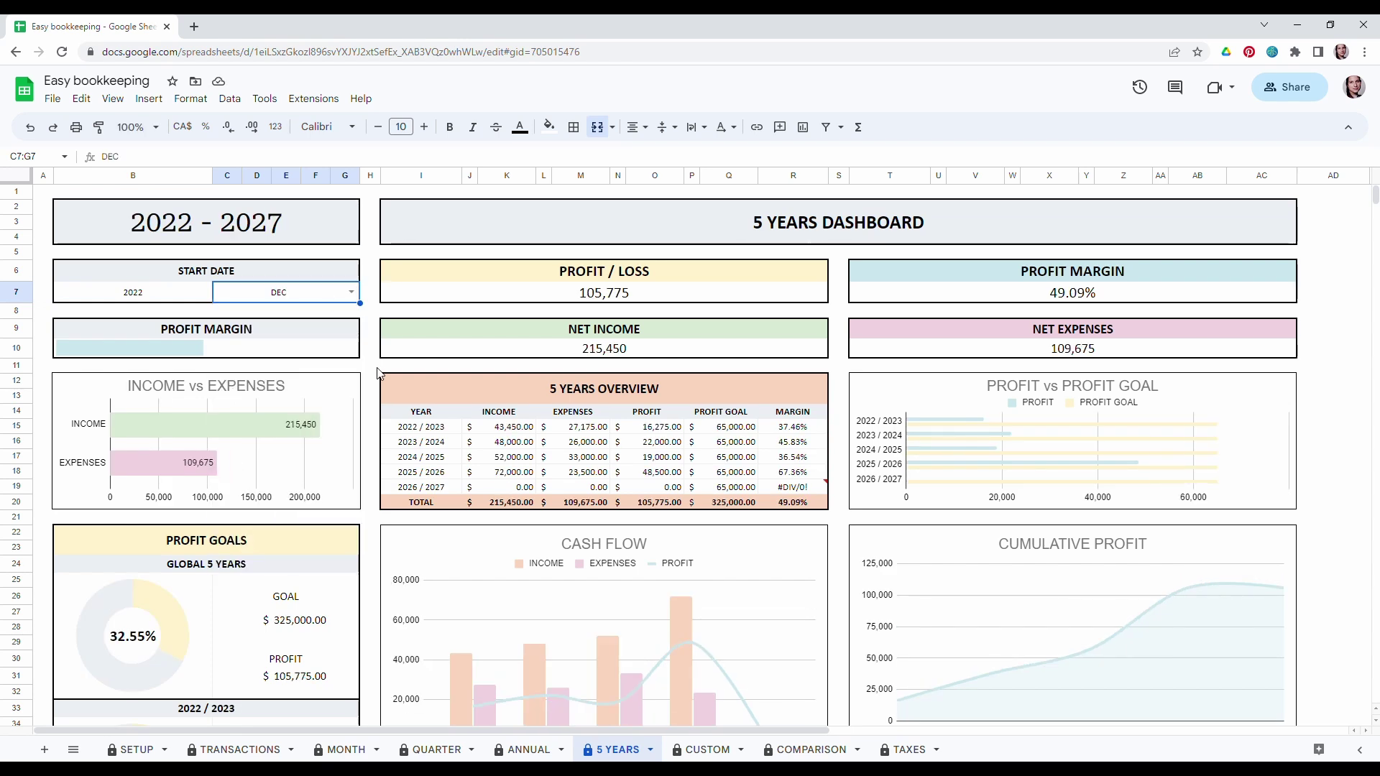
Review the PROFIT / LOSS figures and the 5 YEARS OVERVIEW rows through 2026 / 2027.
scroll(496, 334, down, 1)
scroll(612, 293, up, 1)
click(622, 278)
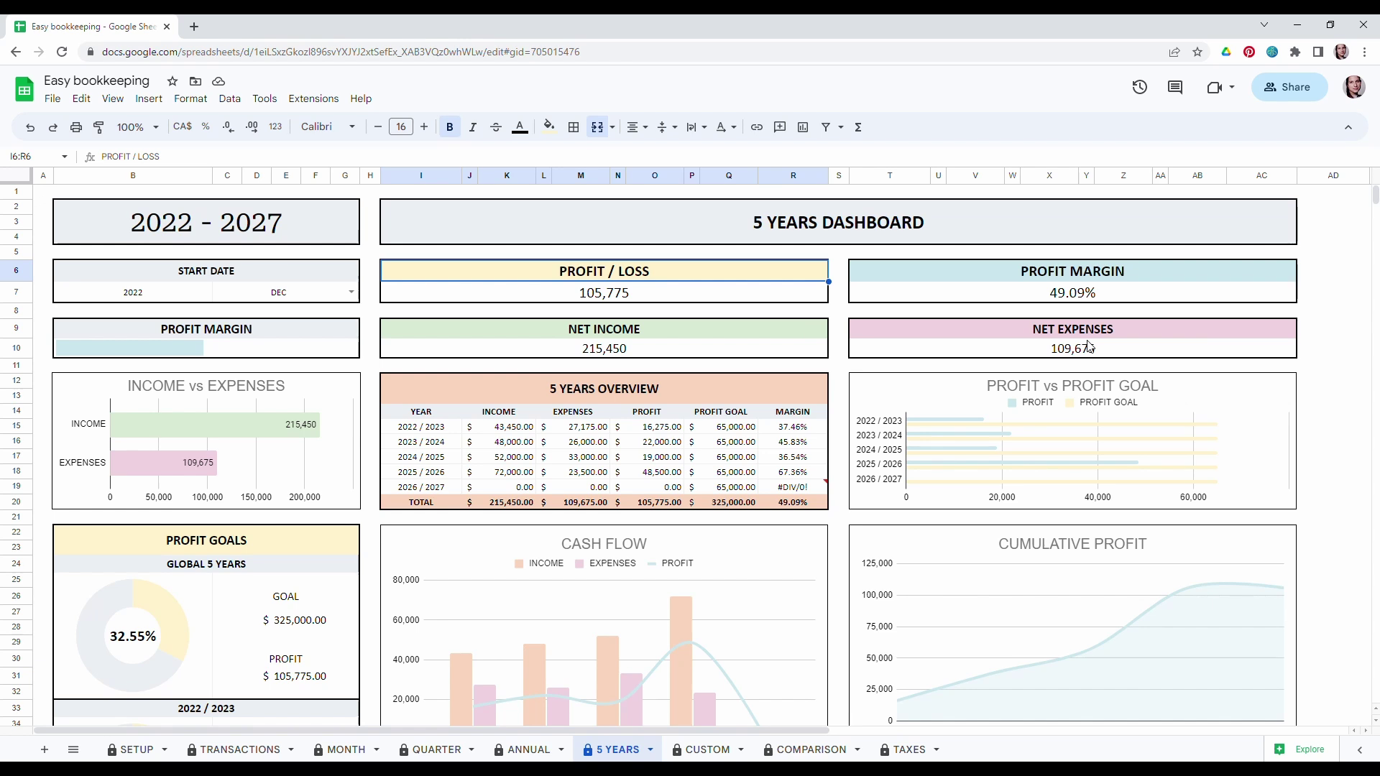
scroll(179, 489, down, 1)
click(525, 365)
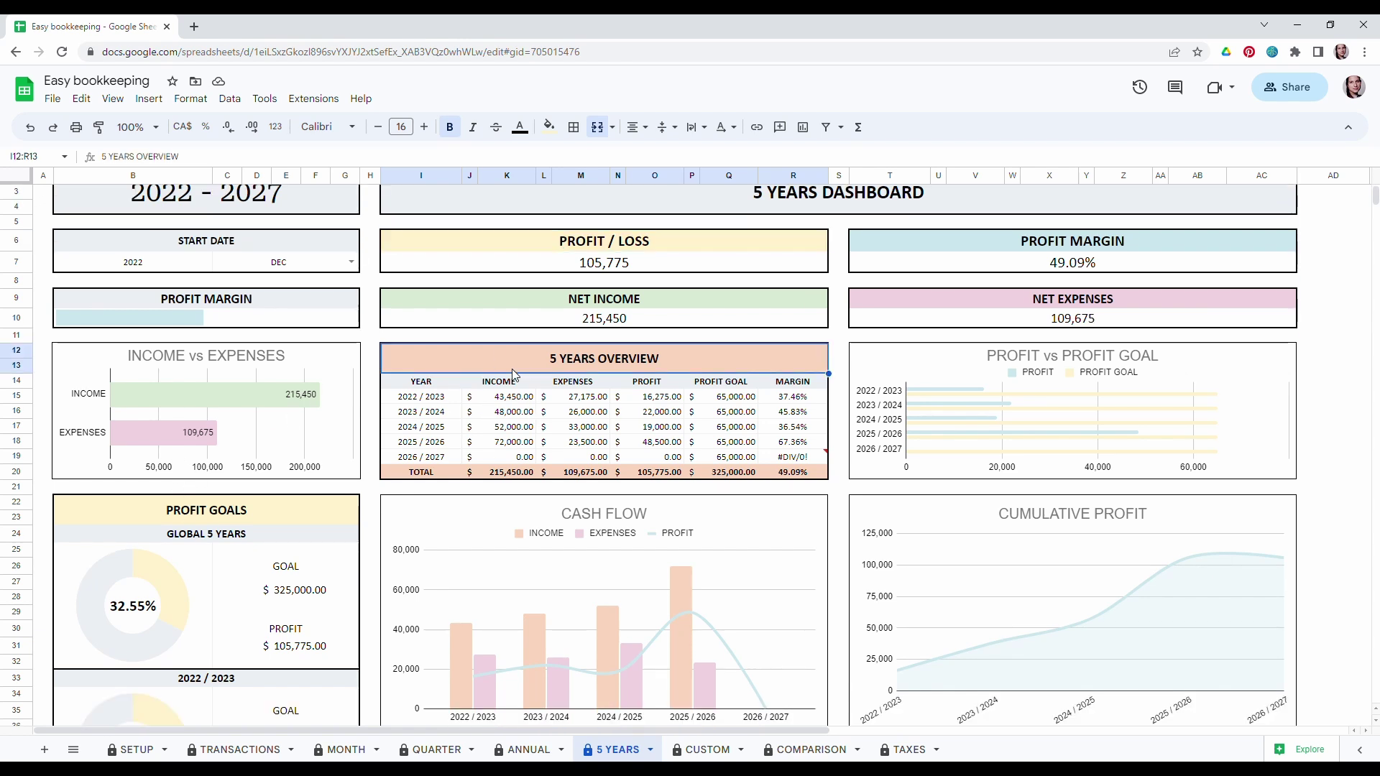
drag(446, 411, 790, 432)
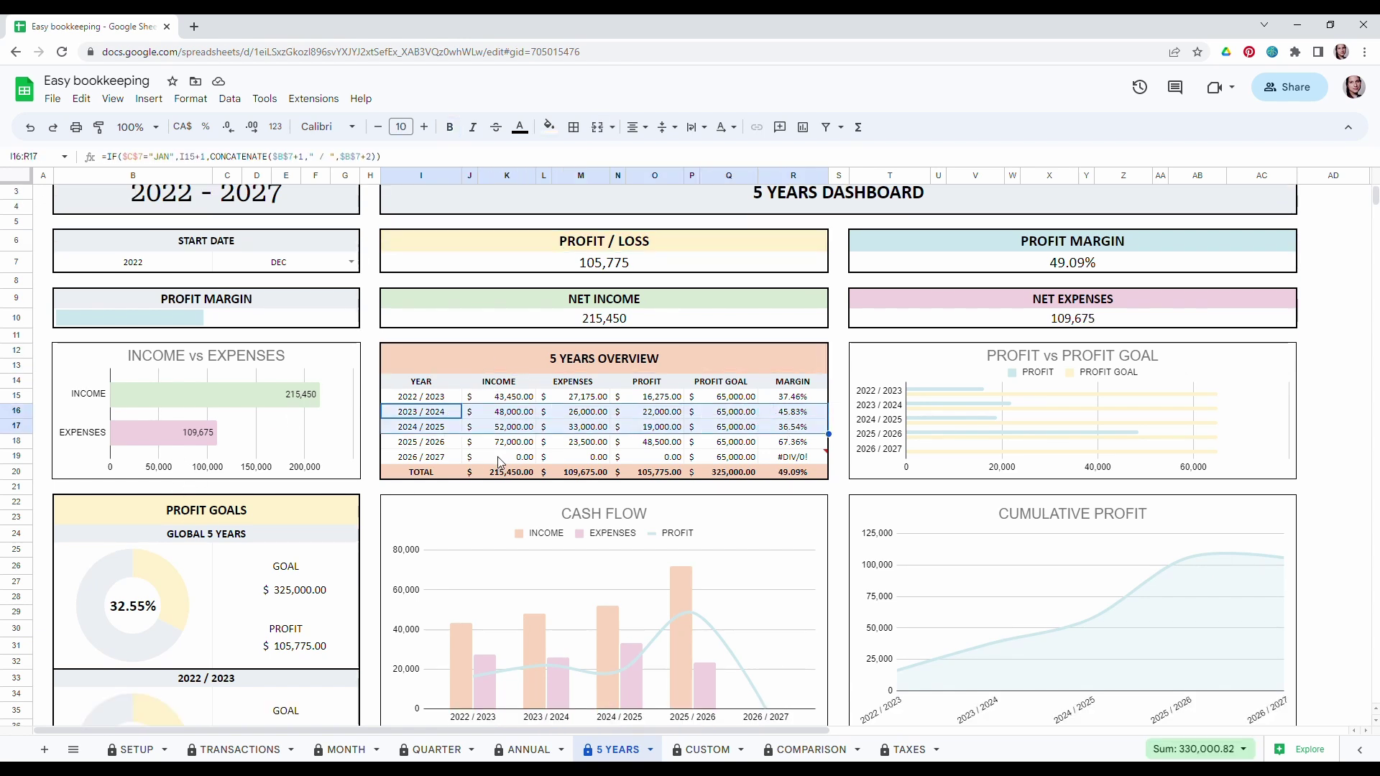
click(469, 457)
drag(437, 462, 796, 464)
mouse_move(800, 463)
Inspect the 325,000.00 five-year profit goal and the income table percentage formula.
scroll(320, 421, down, 2)
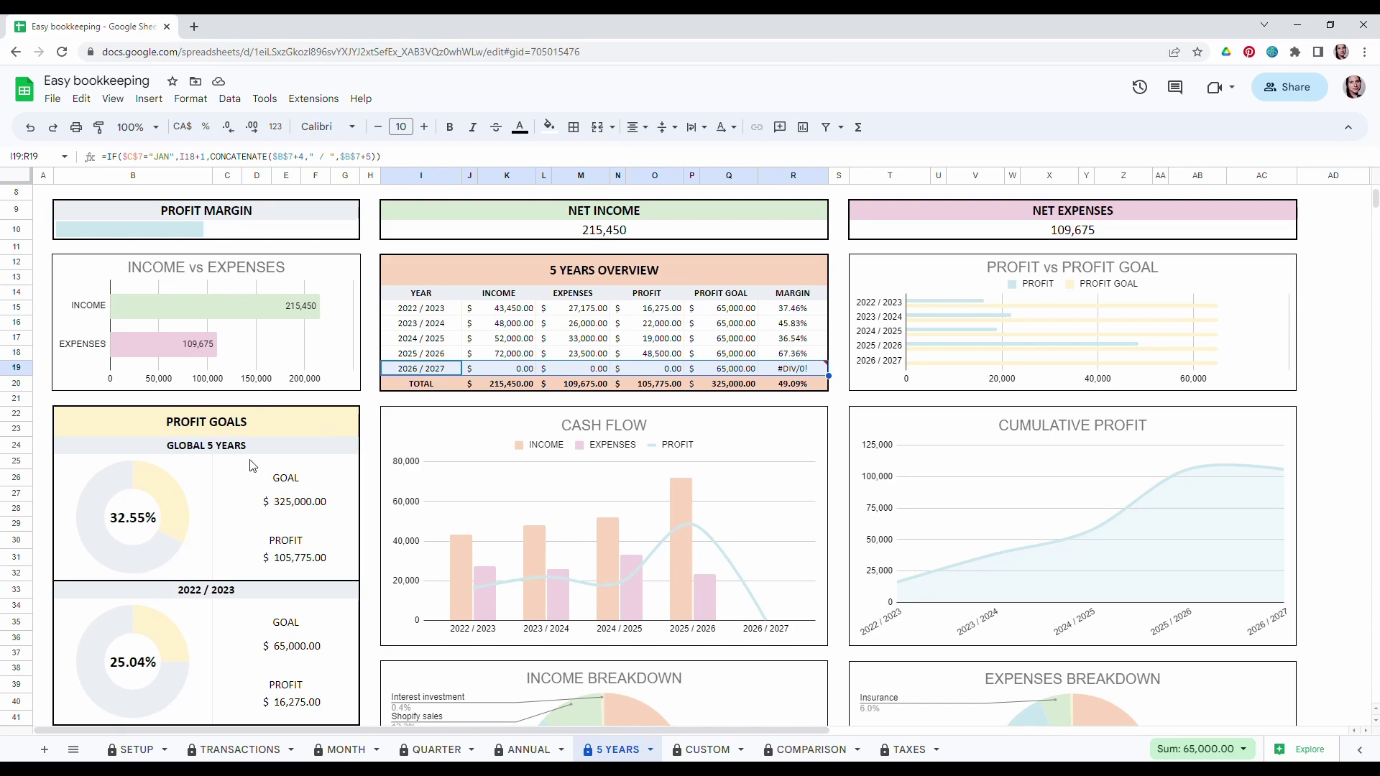
scroll(235, 288, down, 4)
scroll(359, 370, down, 6)
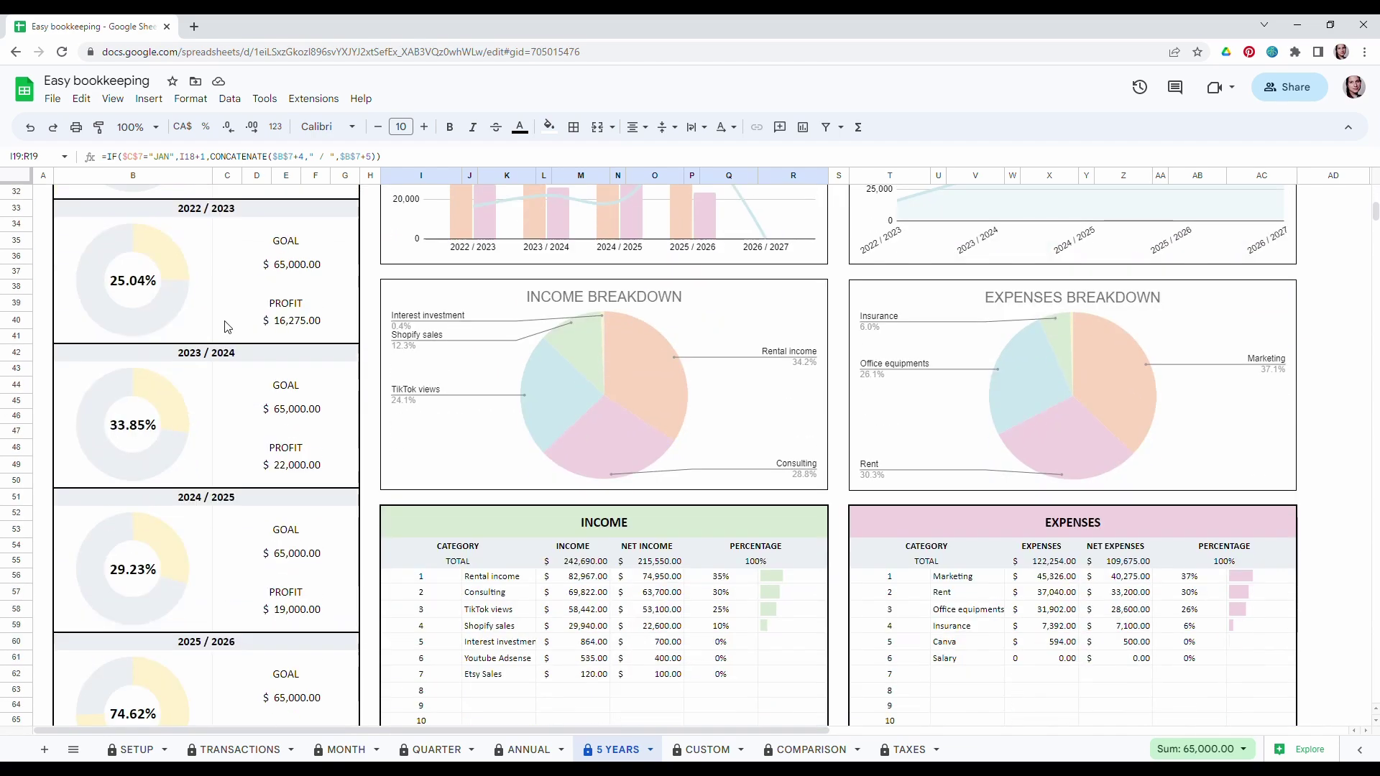
scroll(359, 369, up, 9)
scroll(359, 369, down, 2)
click(358, 368)
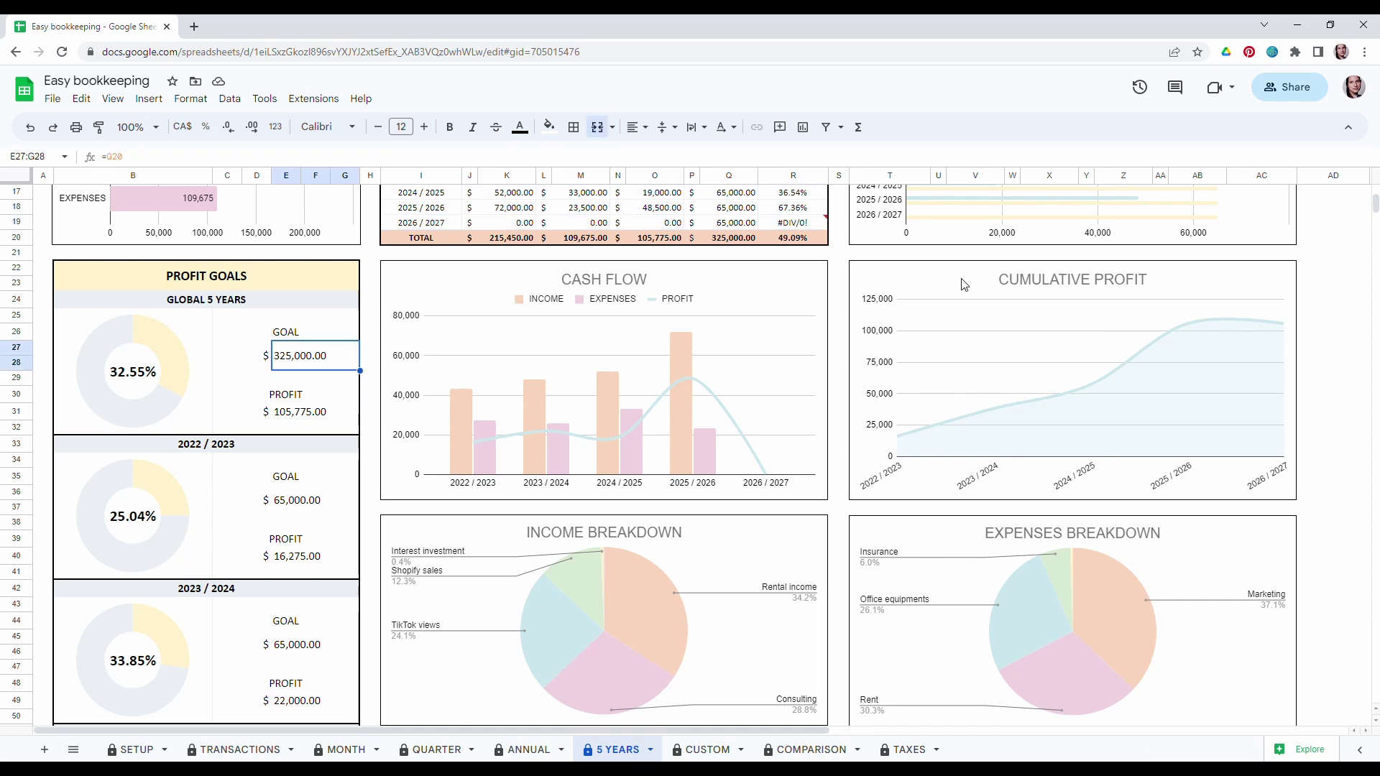
click(1313, 387)
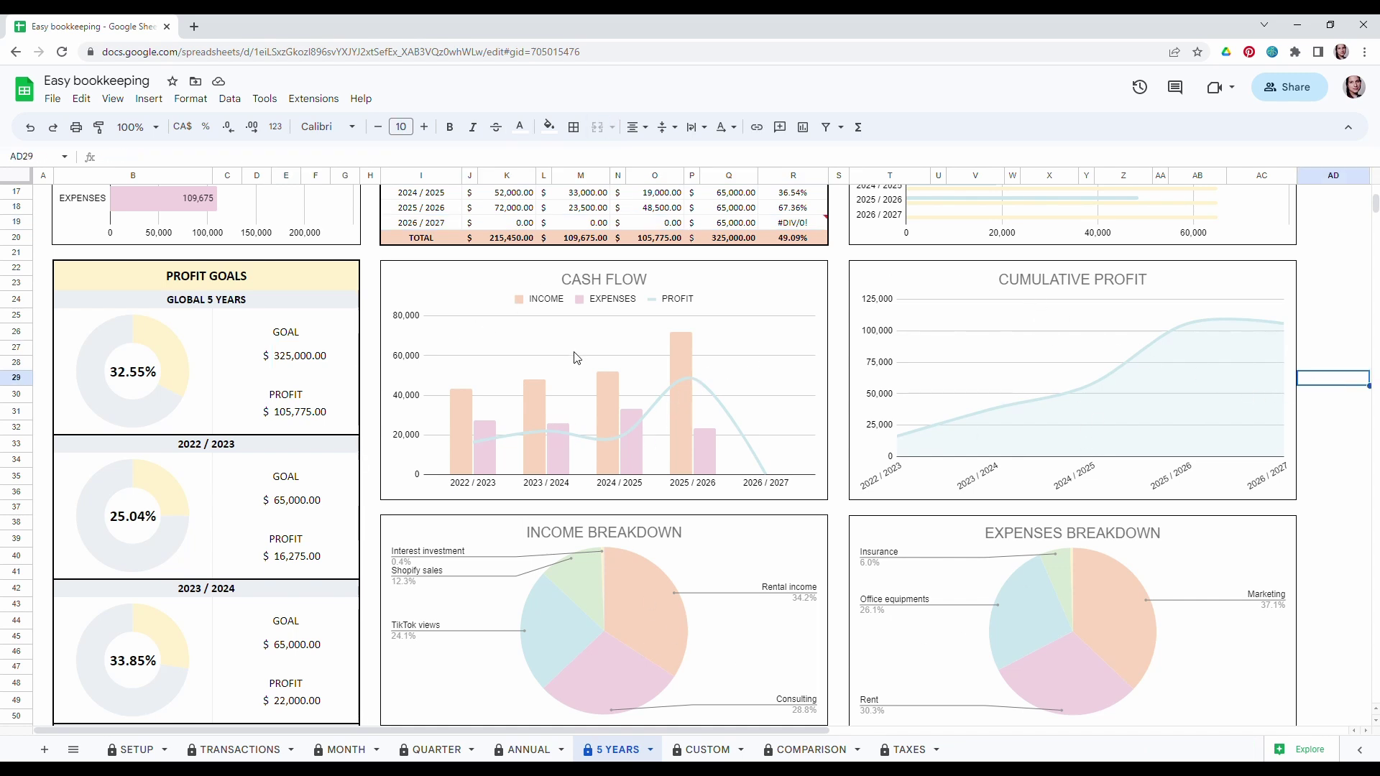
scroll(567, 351, down, 8)
scroll(571, 355, down, 2)
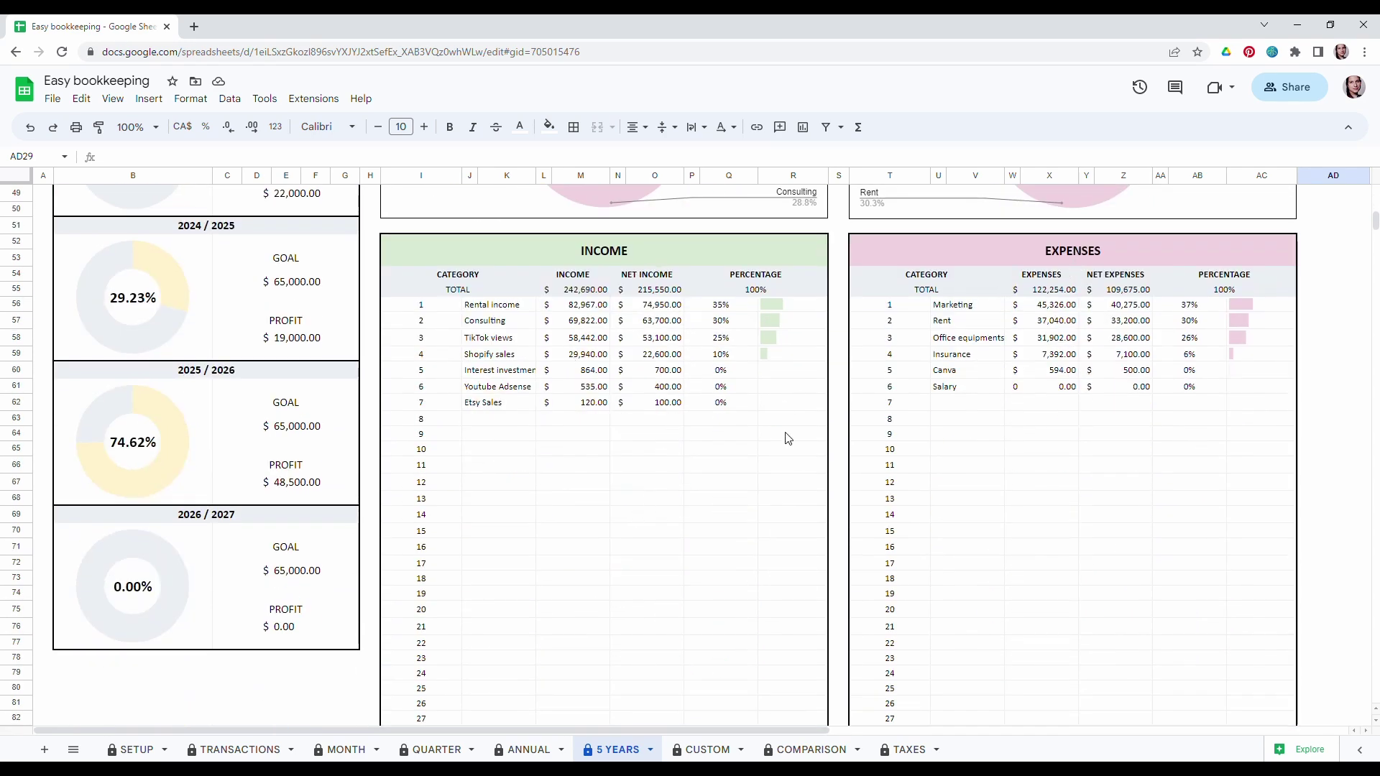
click(725, 466)
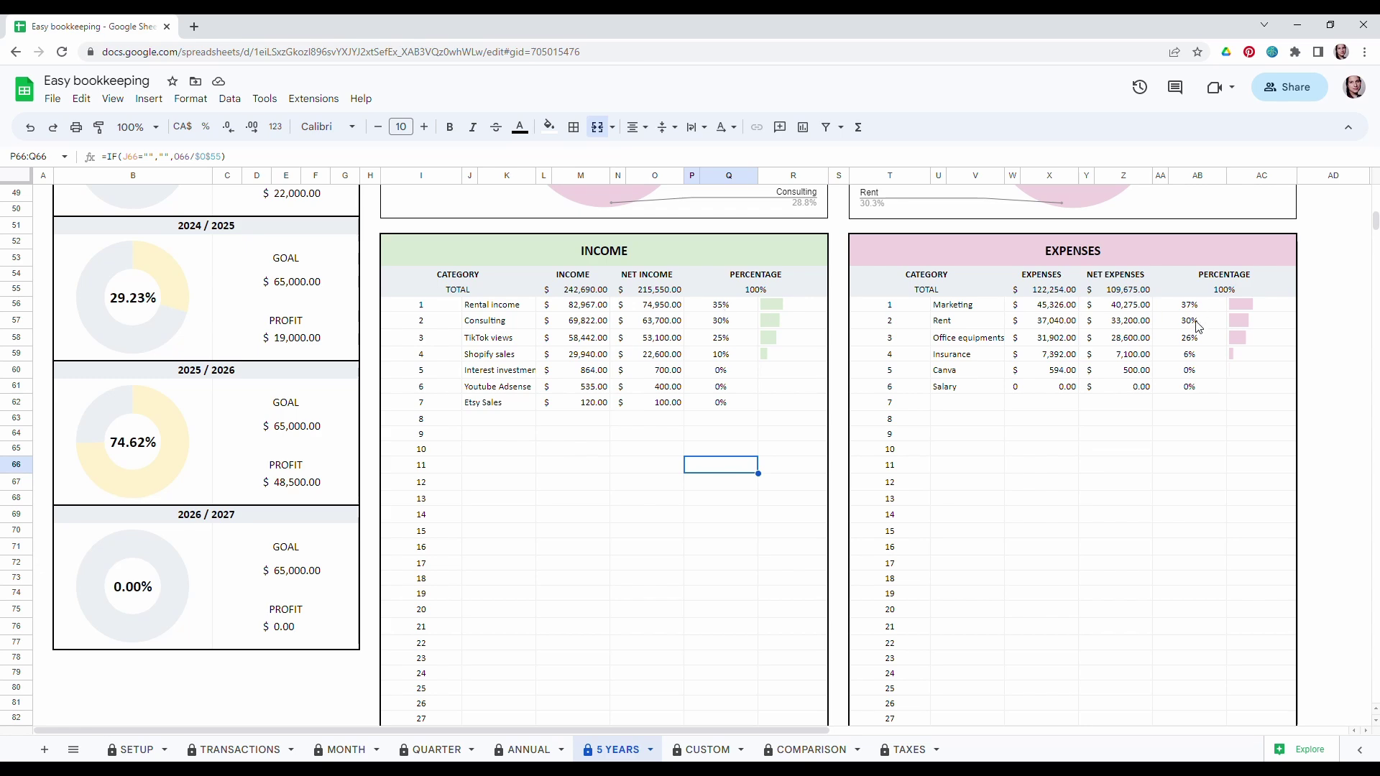
click(709, 751)
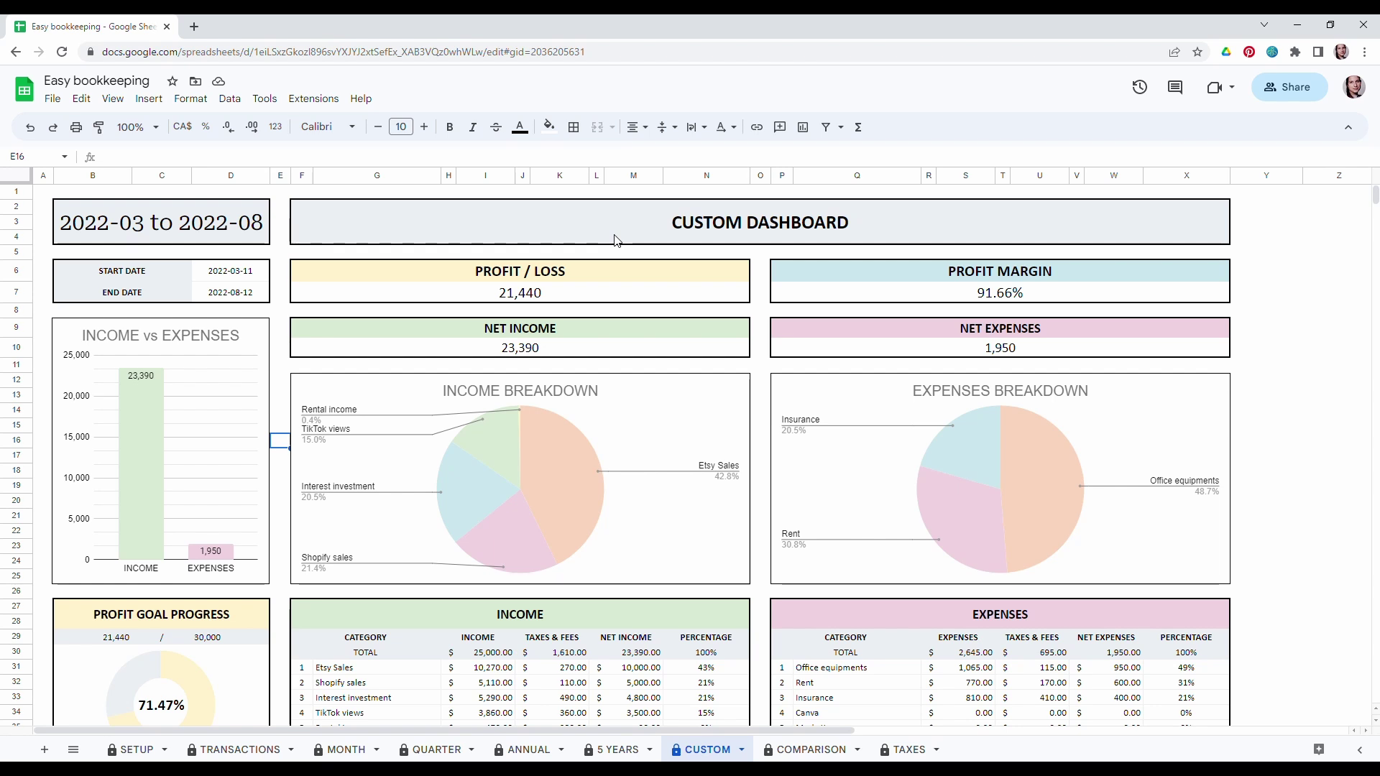
double_click(241, 282)
click(264, 360)
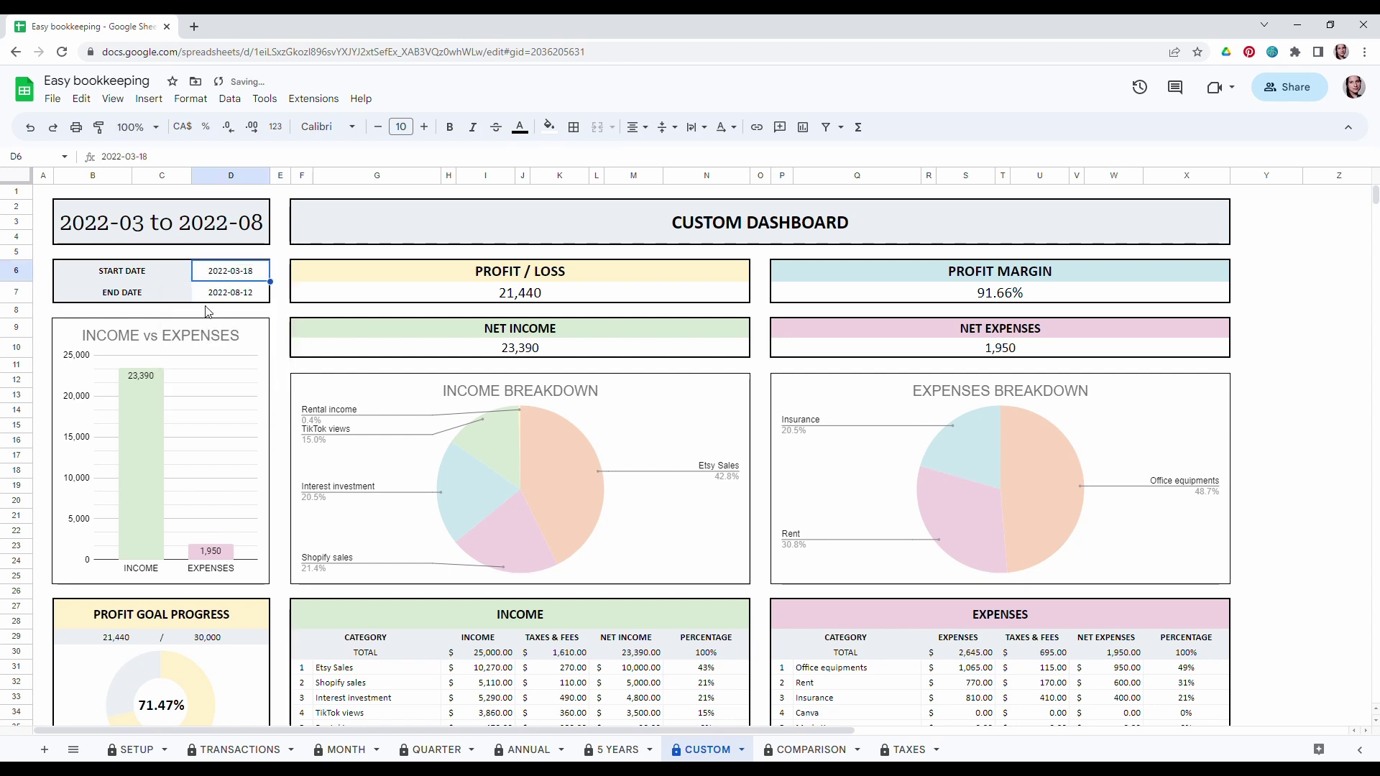
double_click(224, 296)
click(267, 396)
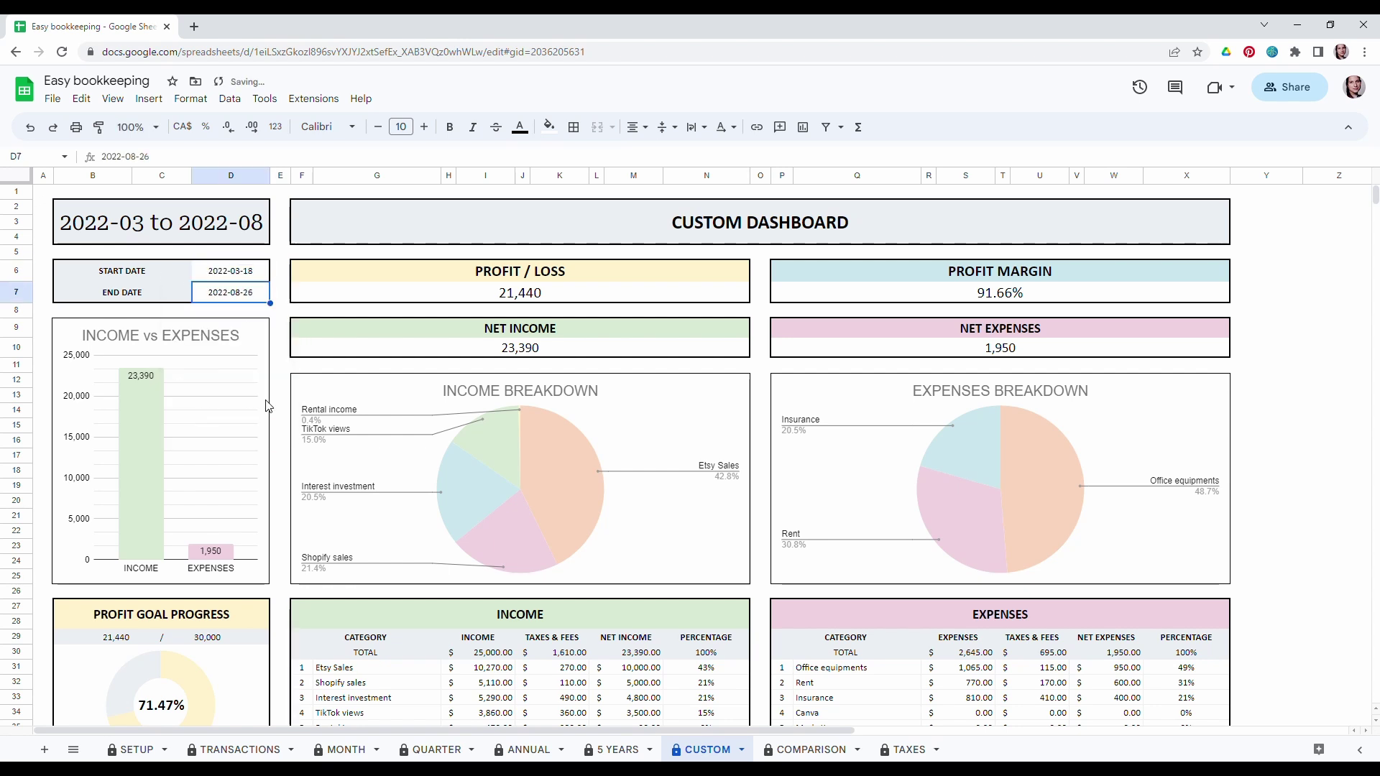
click(242, 273)
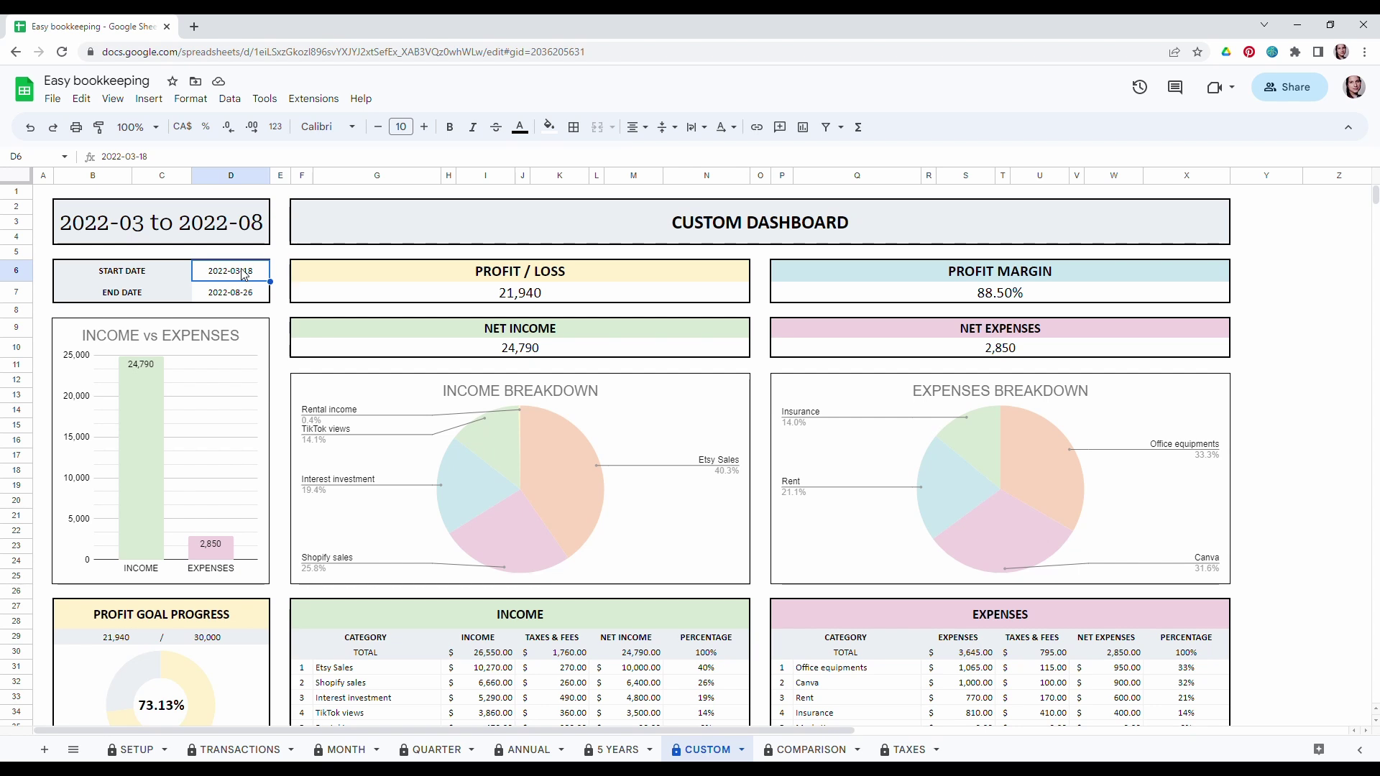
click(282, 313)
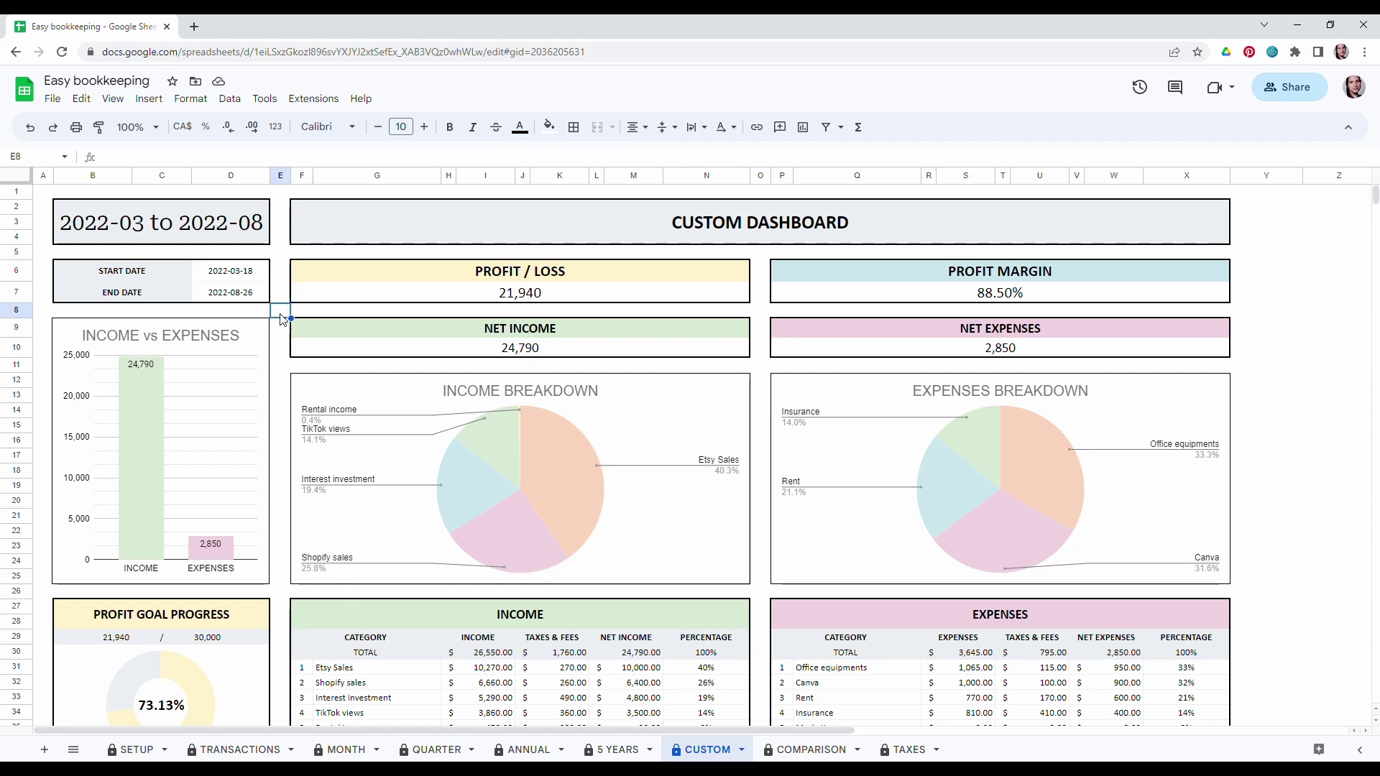
click(284, 347)
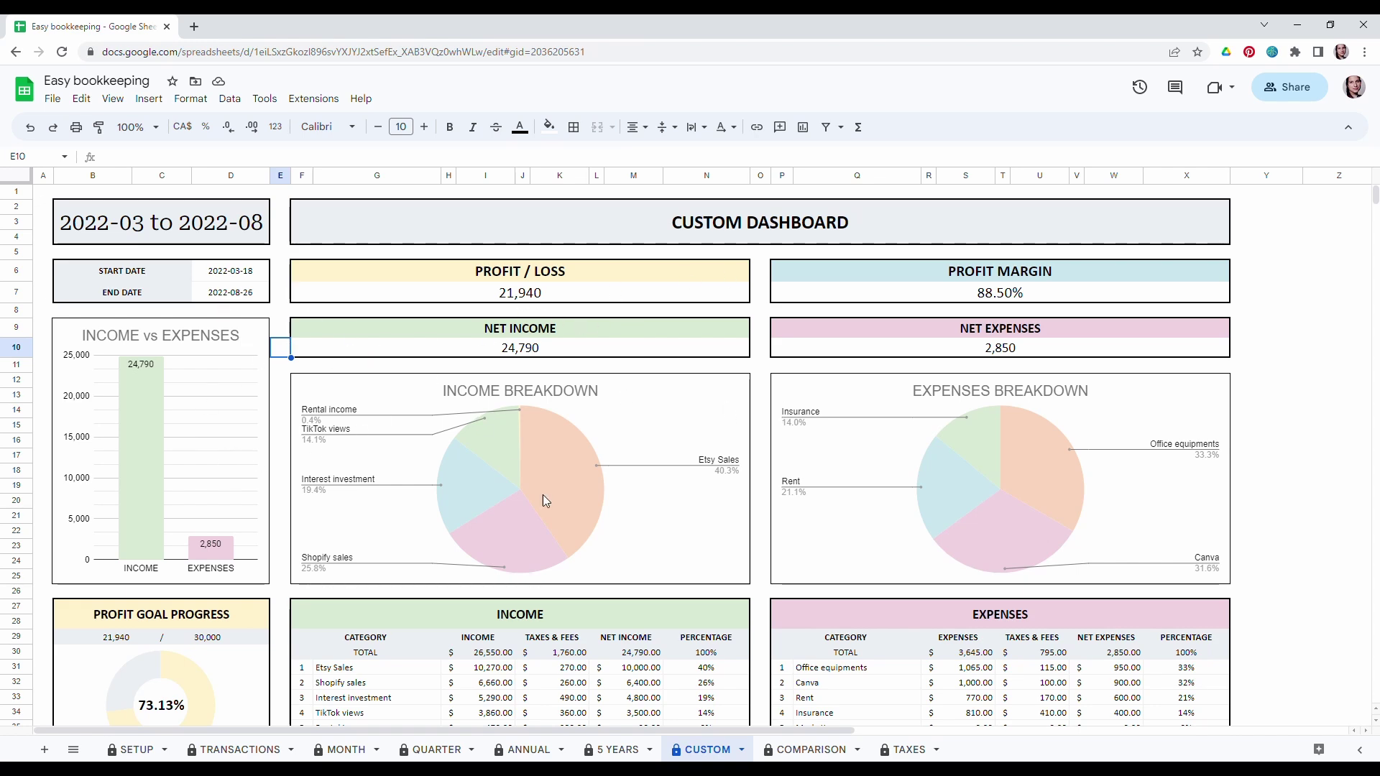
scroll(570, 529, down, 4)
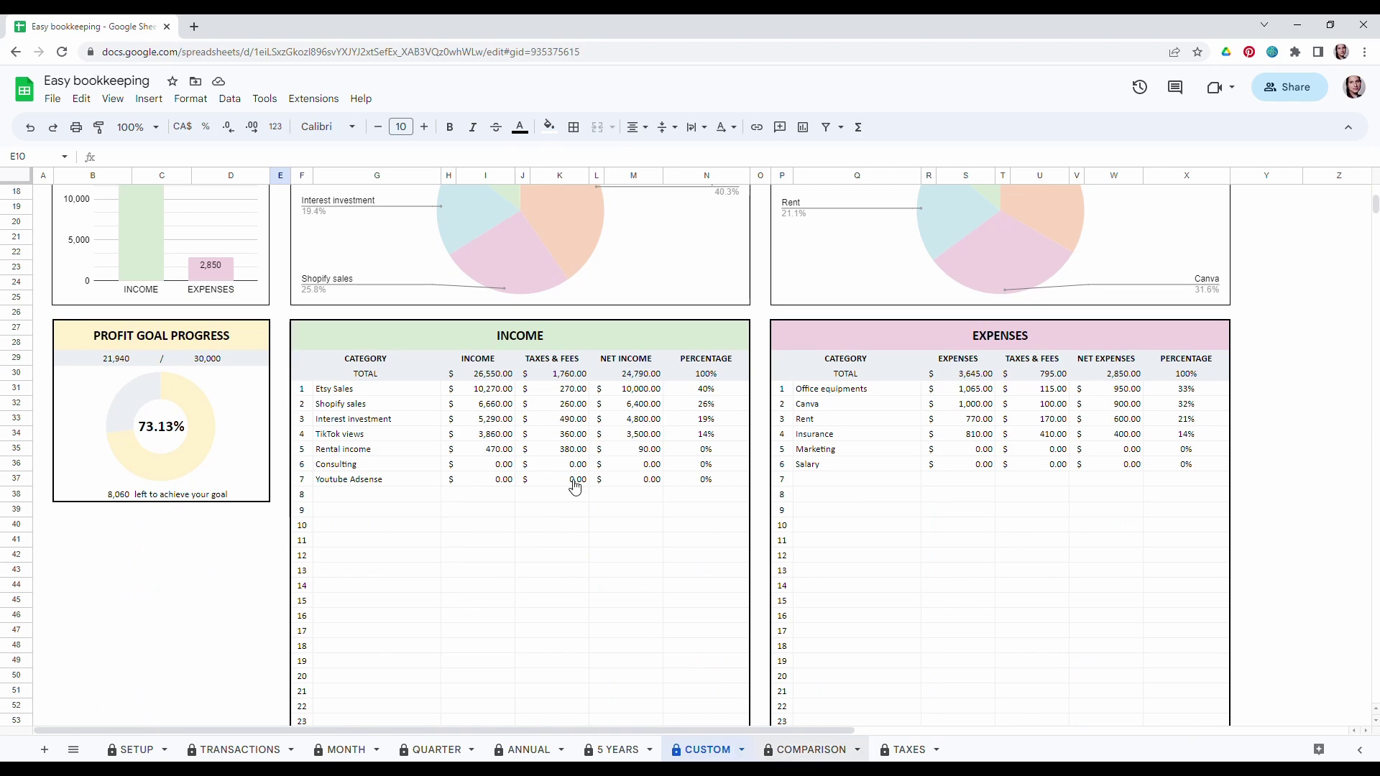
Go to the Comparison dashboard and check the first range's start and end dates.
key(ctrl+shift+Page_Down)
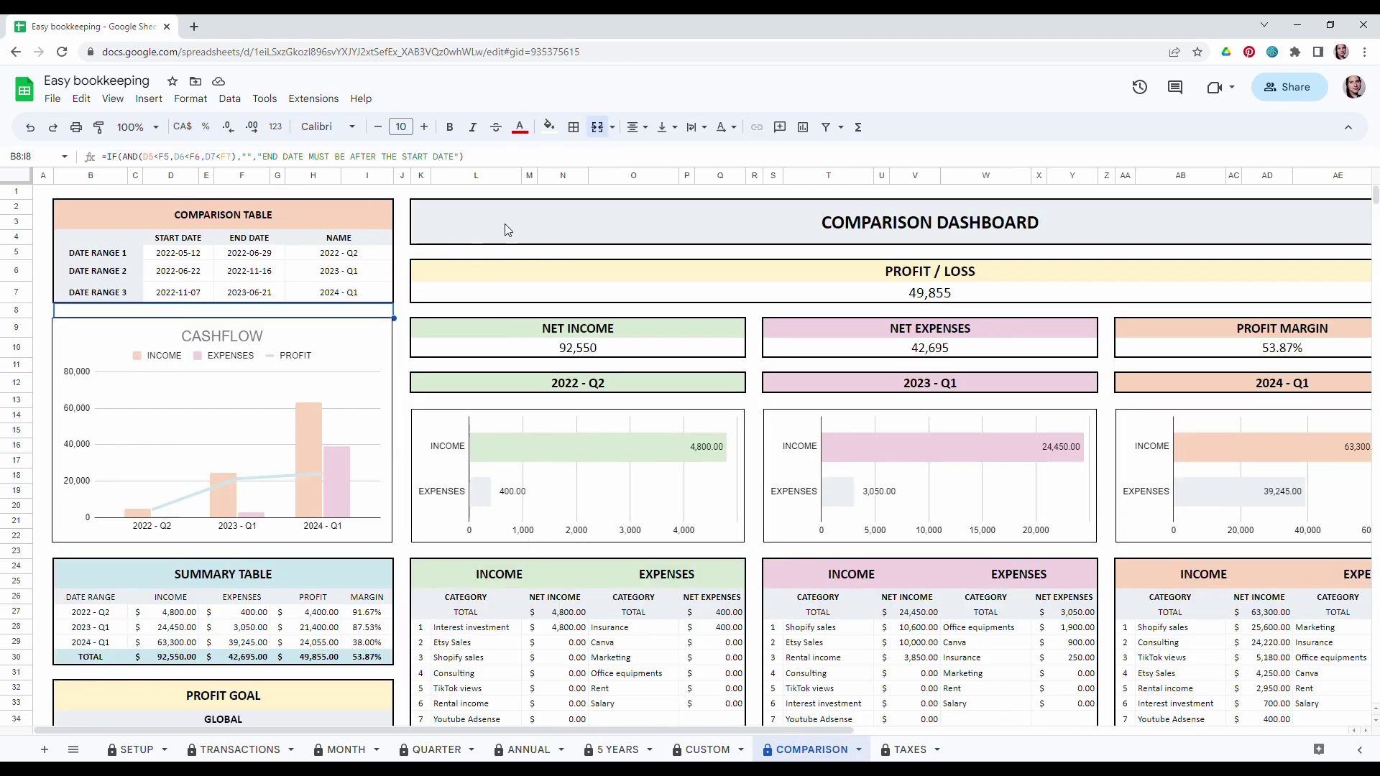
click(546, 224)
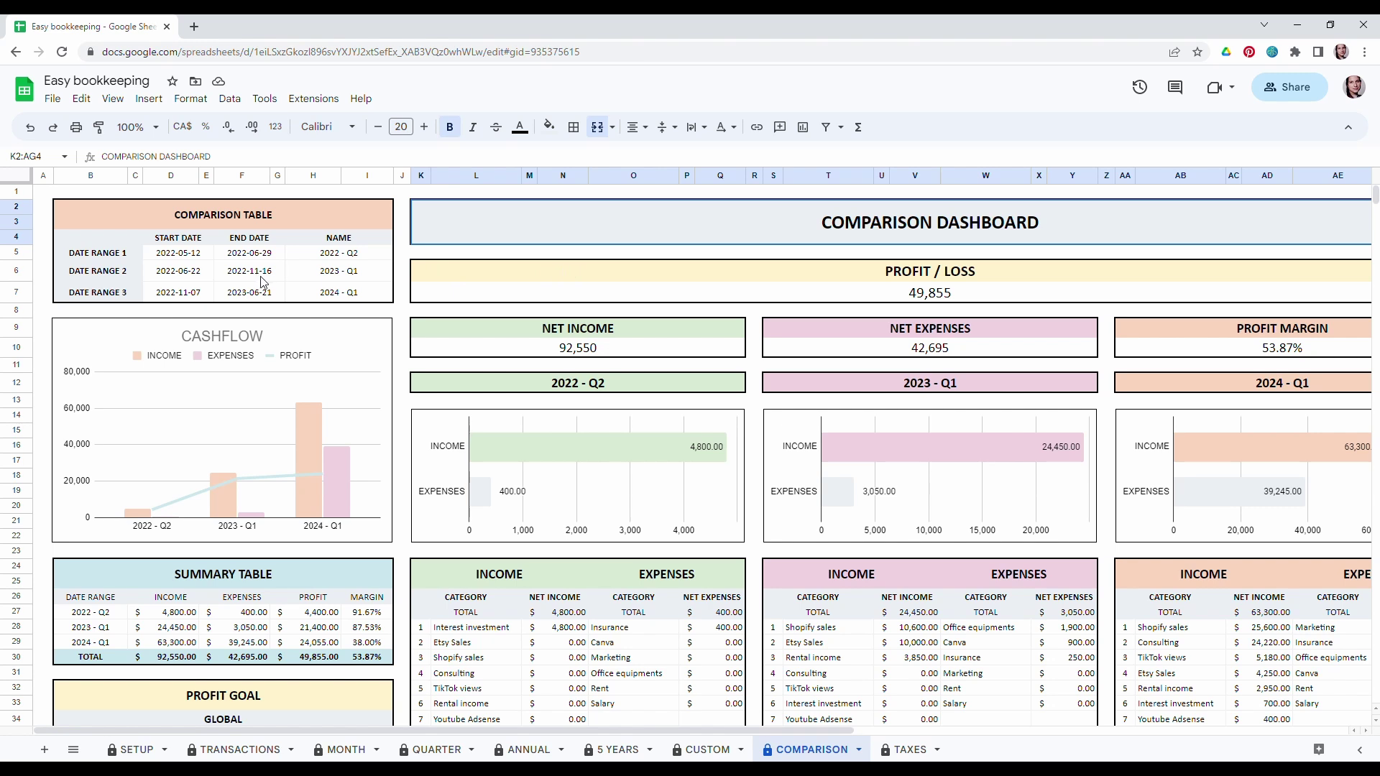
click(183, 260)
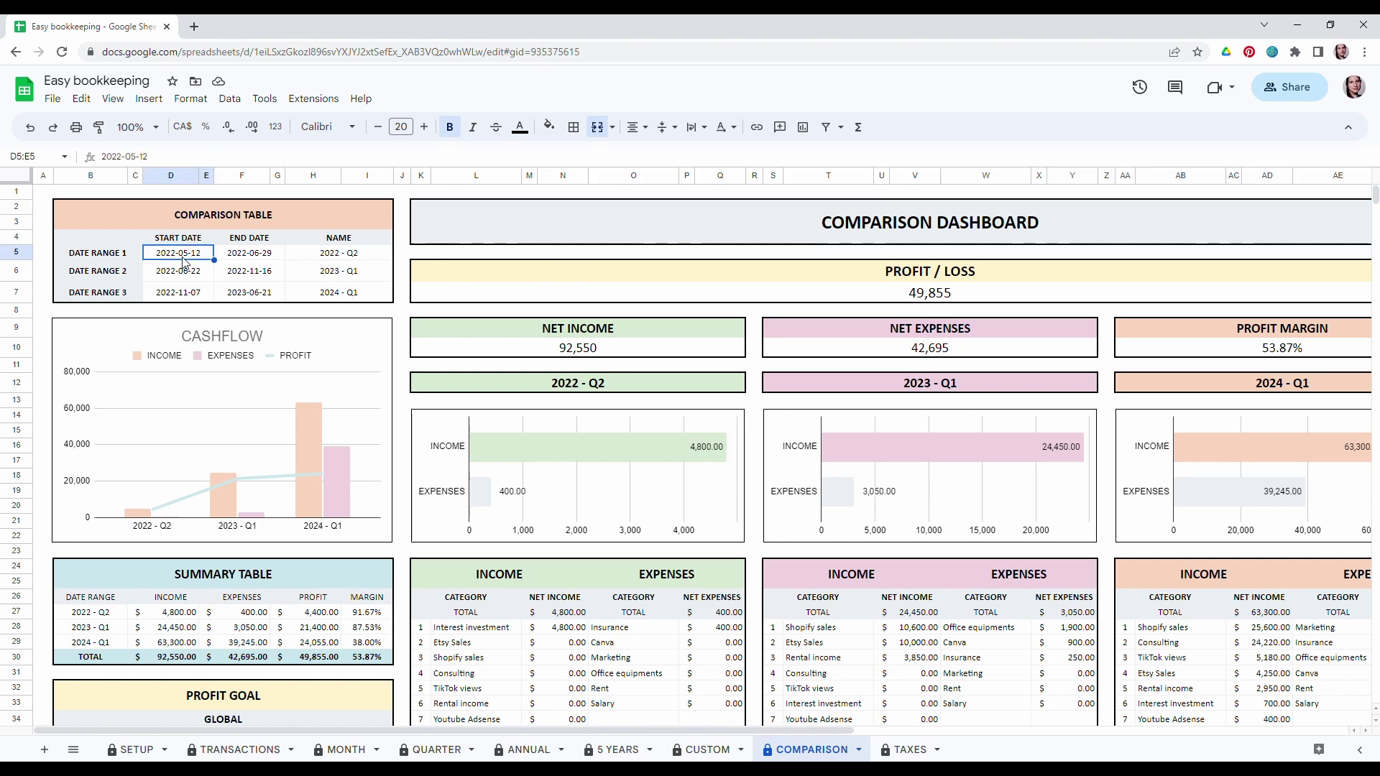
double_click(185, 260)
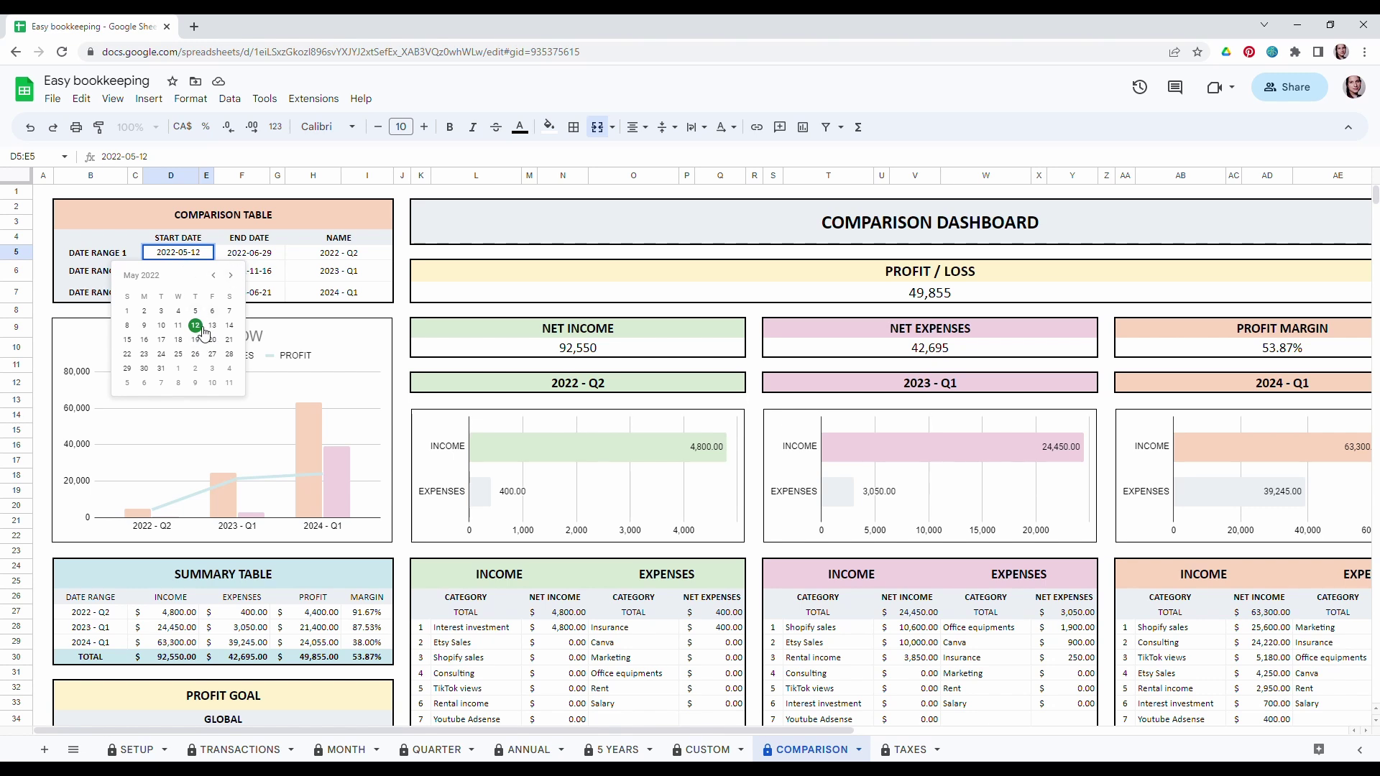
double_click(246, 259)
Change the first date range's name from 2022 - Q2 to 2022 - Q1.
click(357, 259)
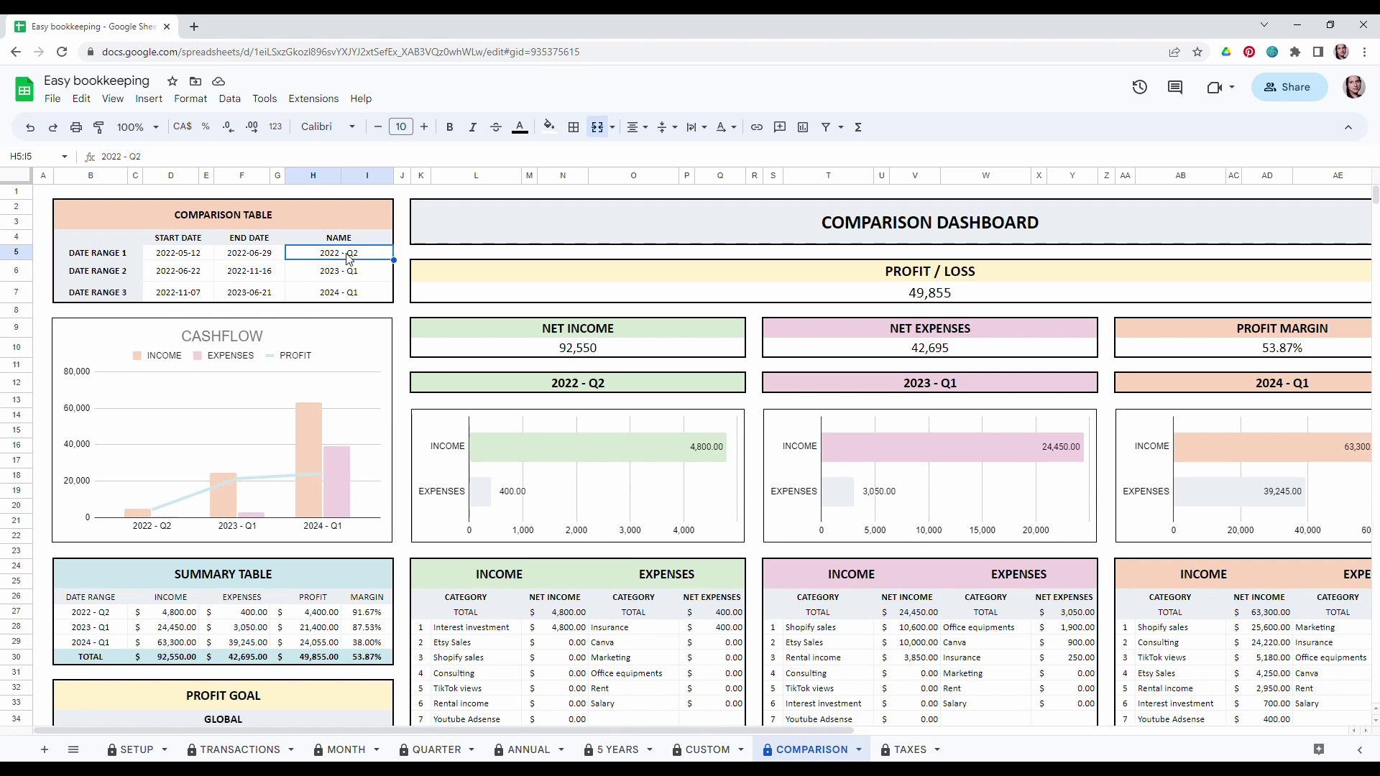
key(Delete)
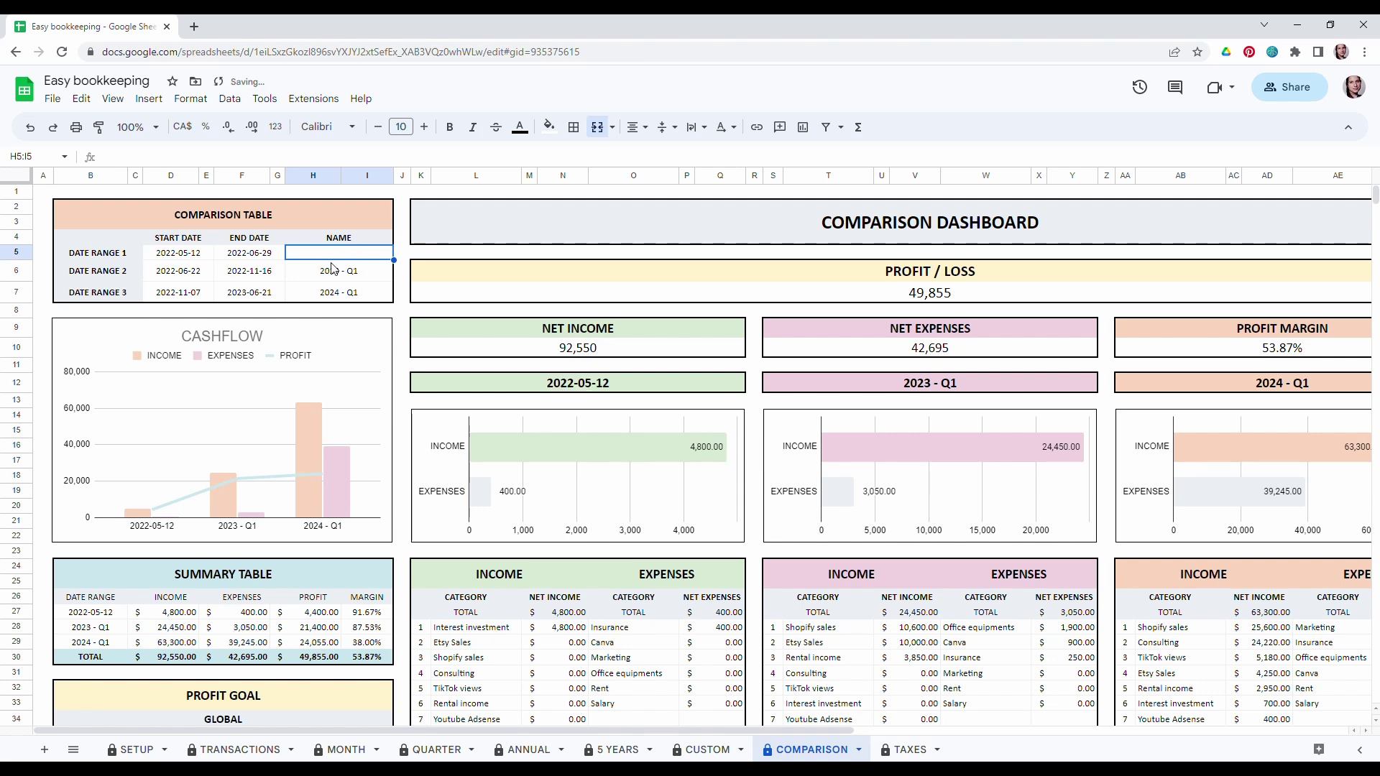
click(331, 268)
click(346, 257)
text(2022)
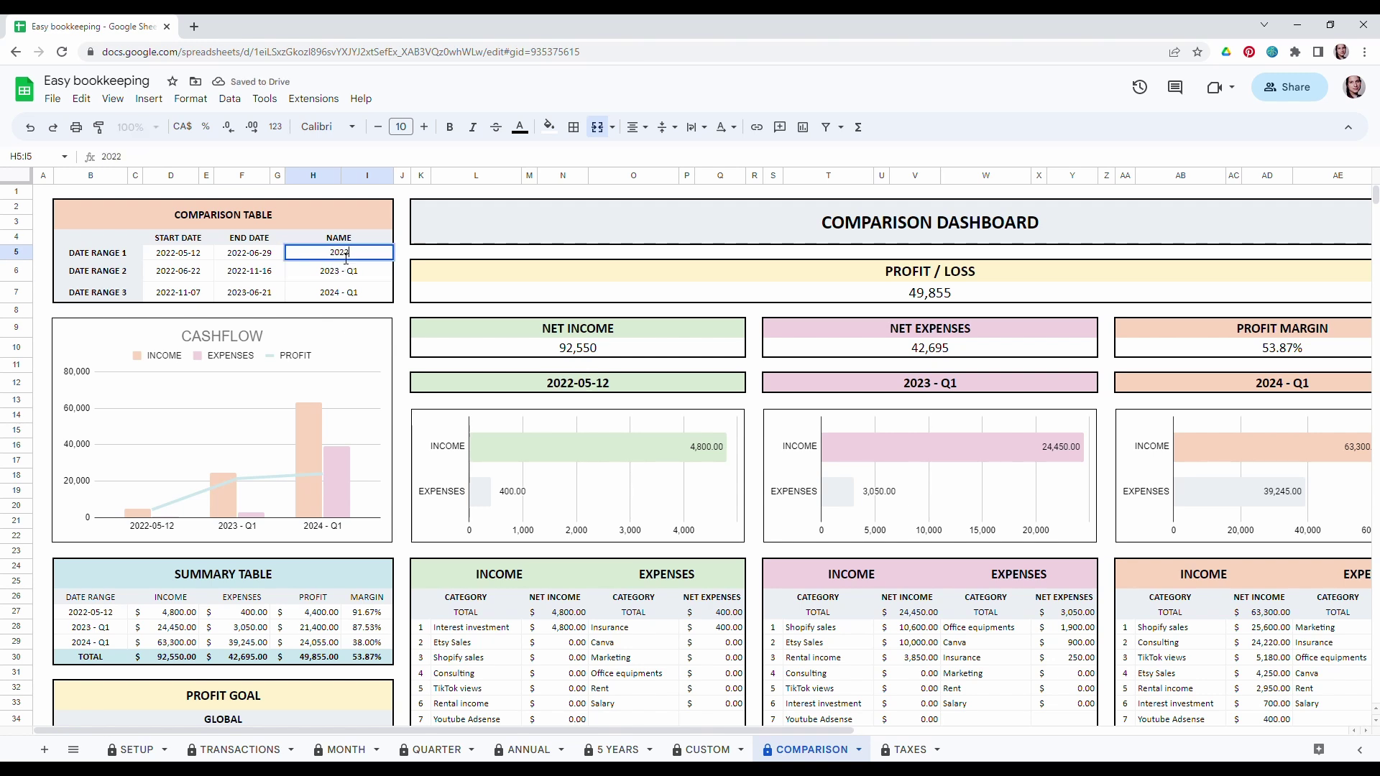
text( - Q1)
click(660, 367)
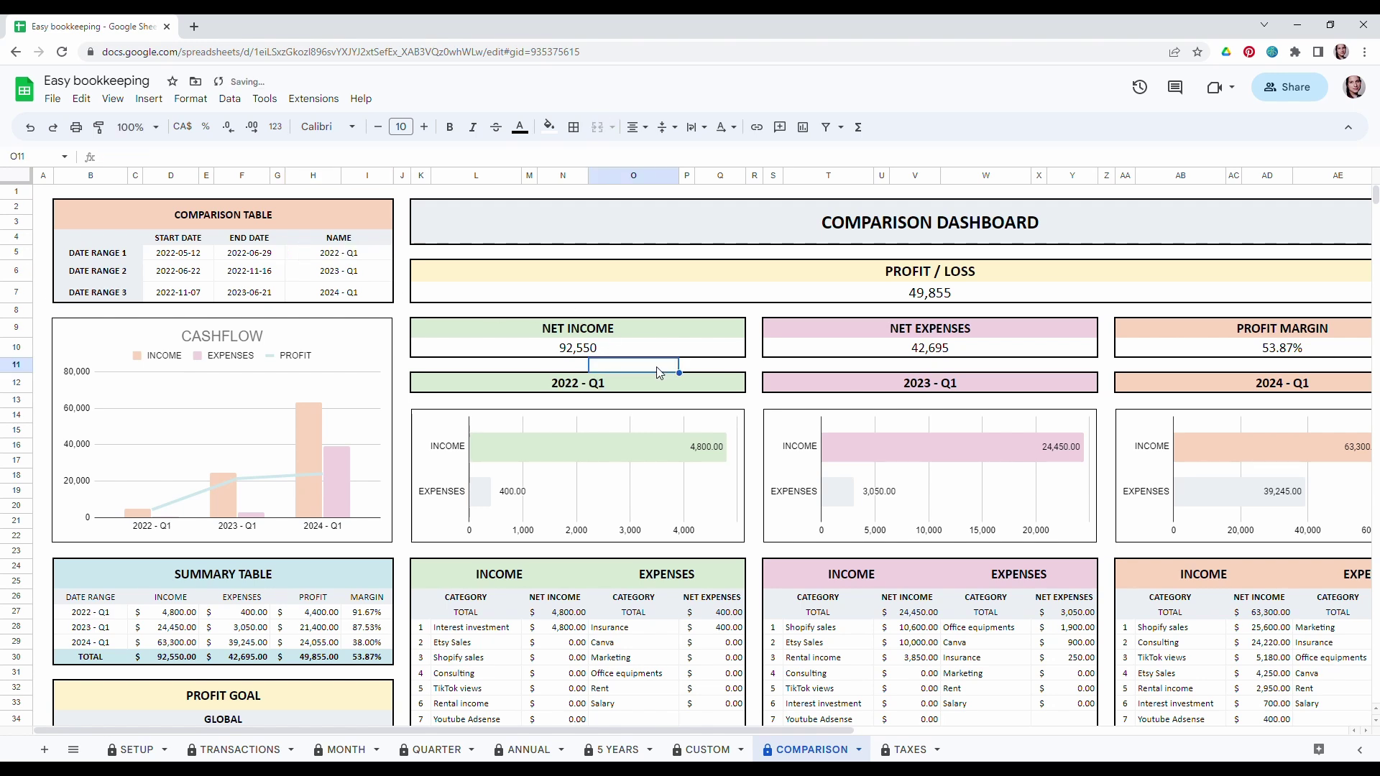
click(576, 386)
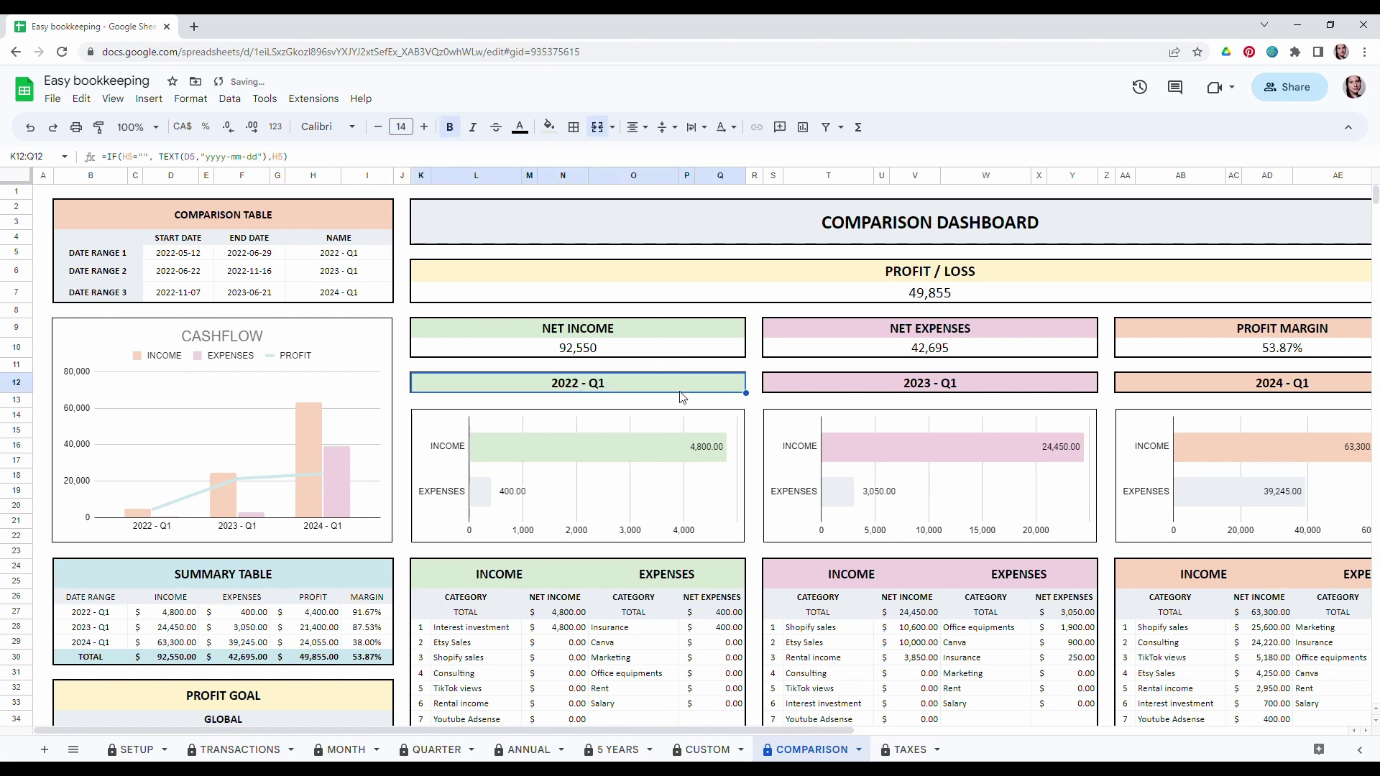
scroll(627, 386, down, 5)
scroll(844, 493, up, 5)
scroll(601, 411, down, 1)
scroll(609, 416, up, 1)
scroll(186, 434, down, 2)
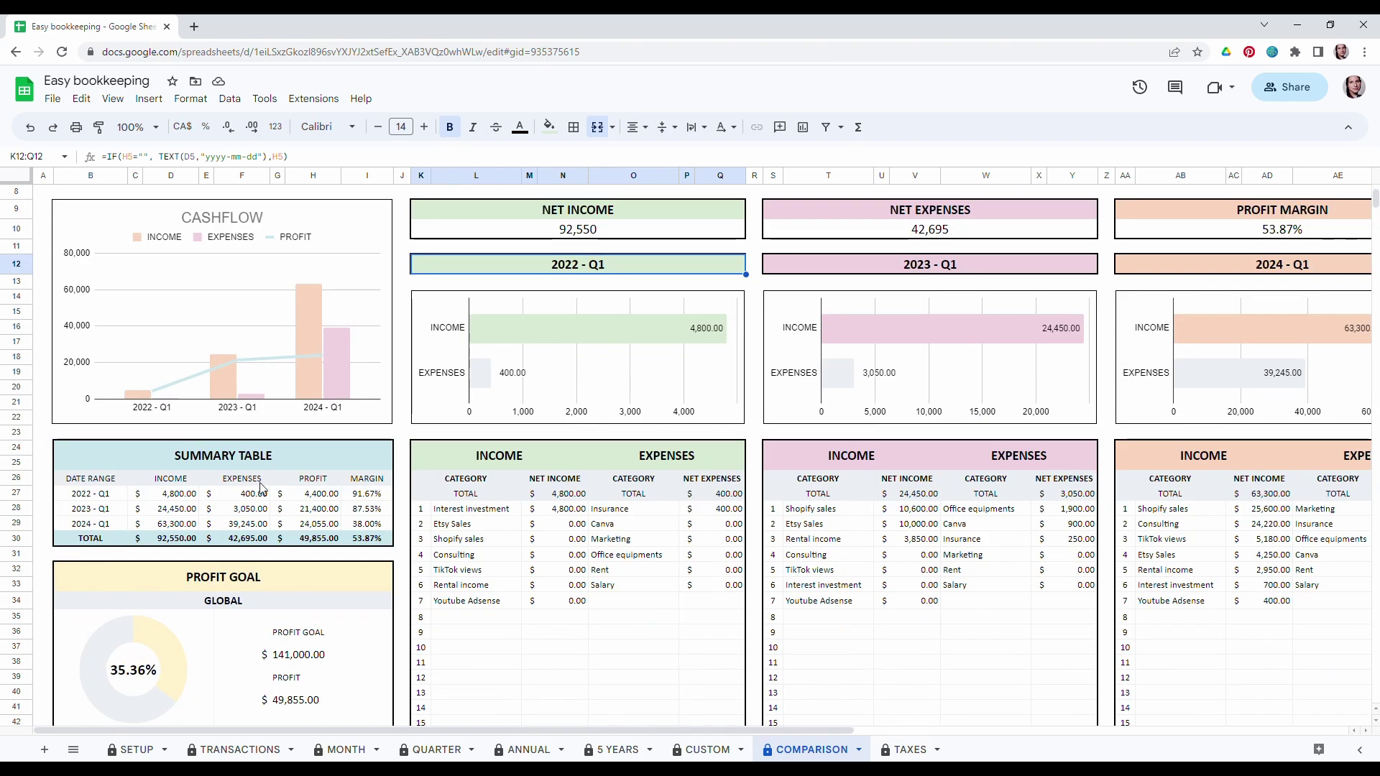
scroll(219, 460, down, 5)
scroll(516, 539, up, 7)
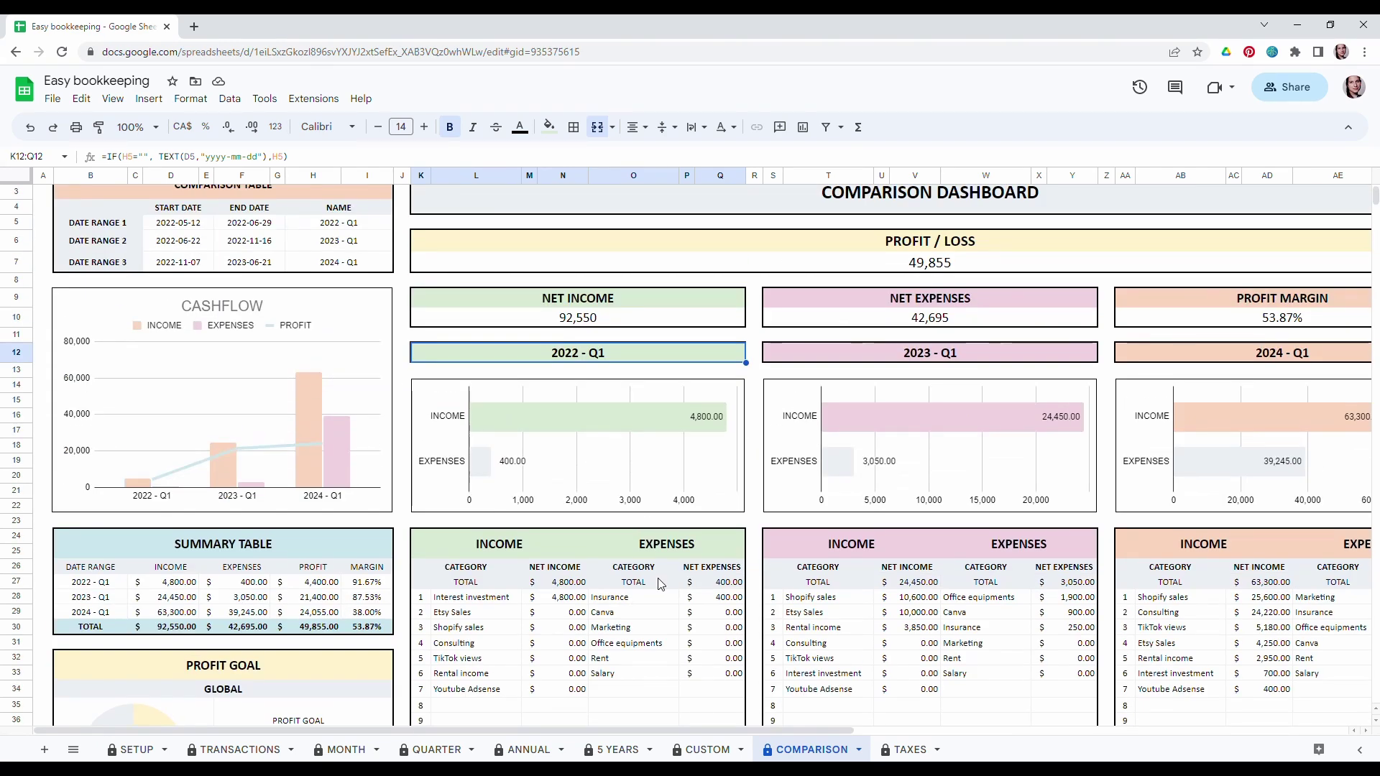
click(574, 414)
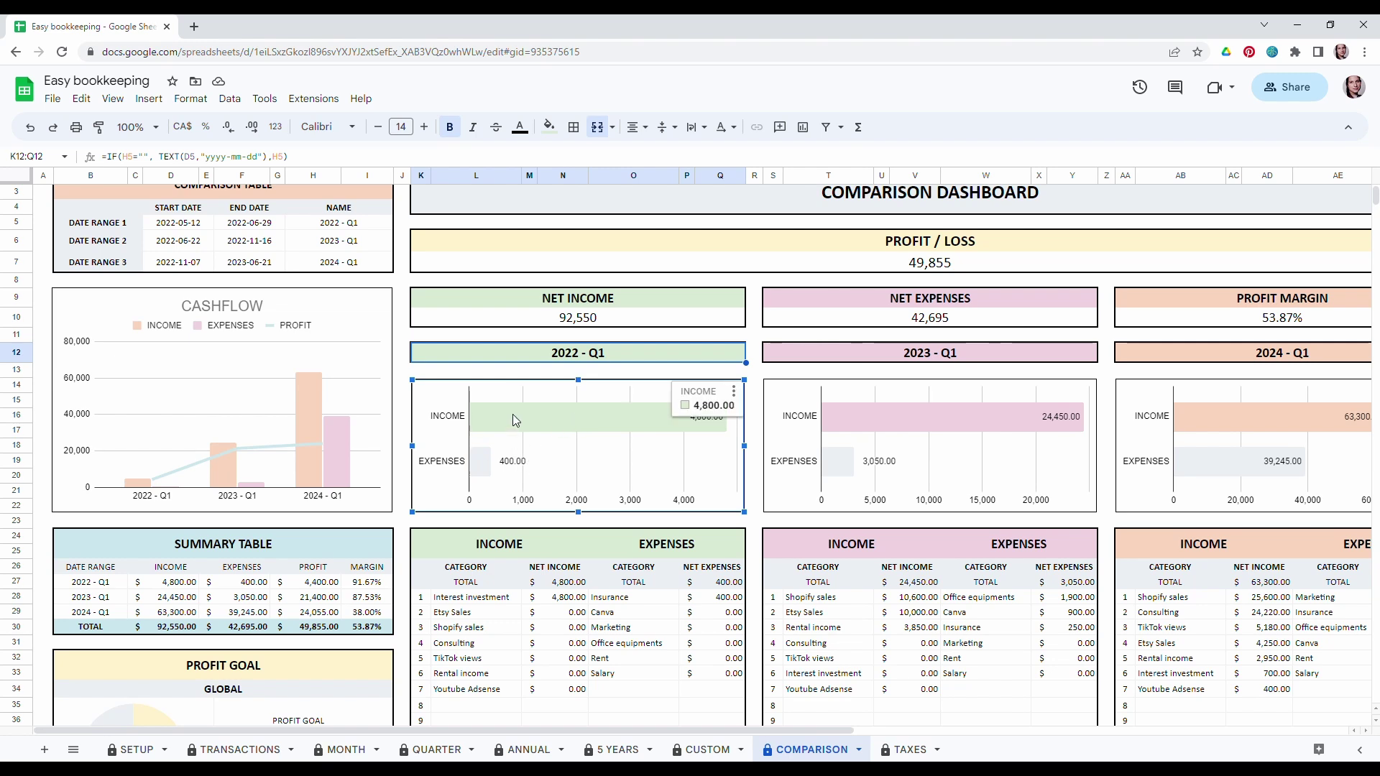
scroll(574, 493, up, 1)
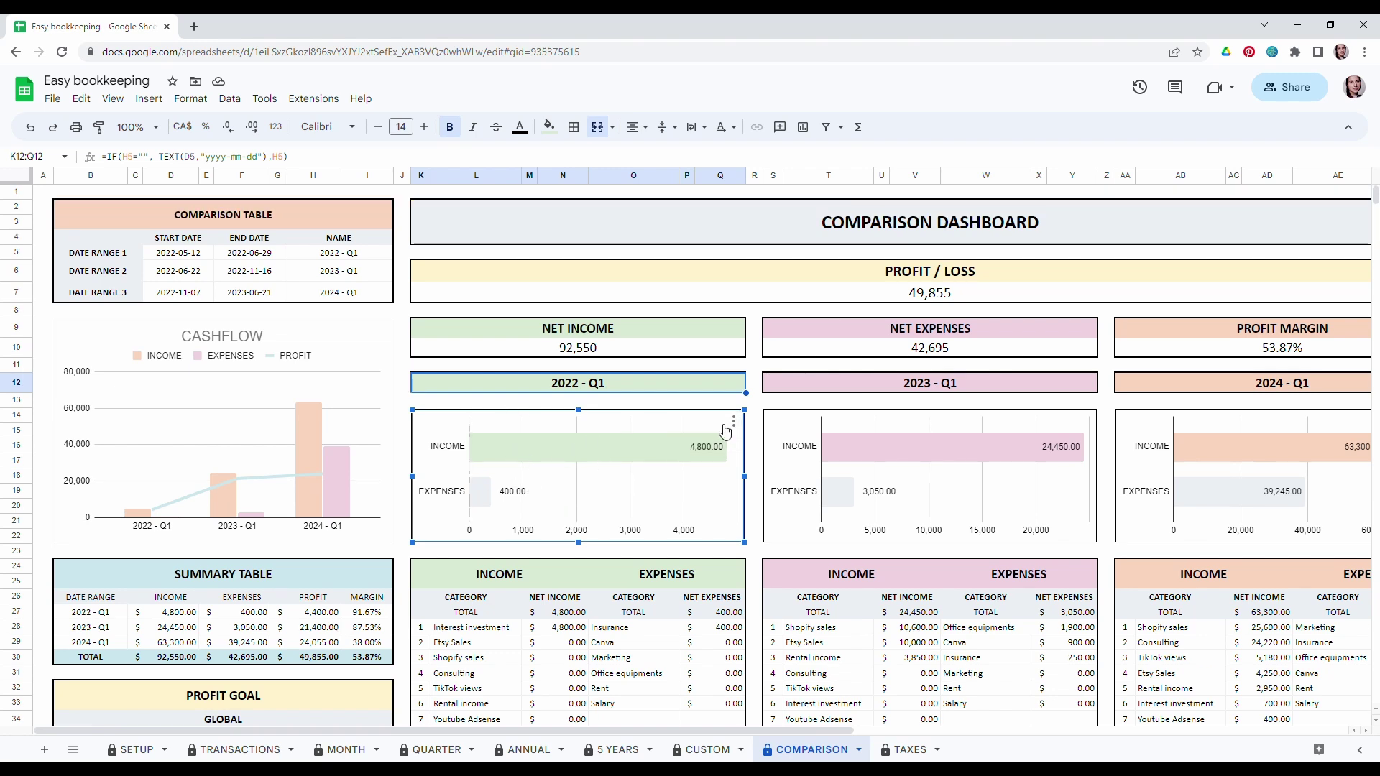
Set the Taxes tracker start to February 2022, giving 5,076.00 collected and 1,717.00 paid.
click(908, 749)
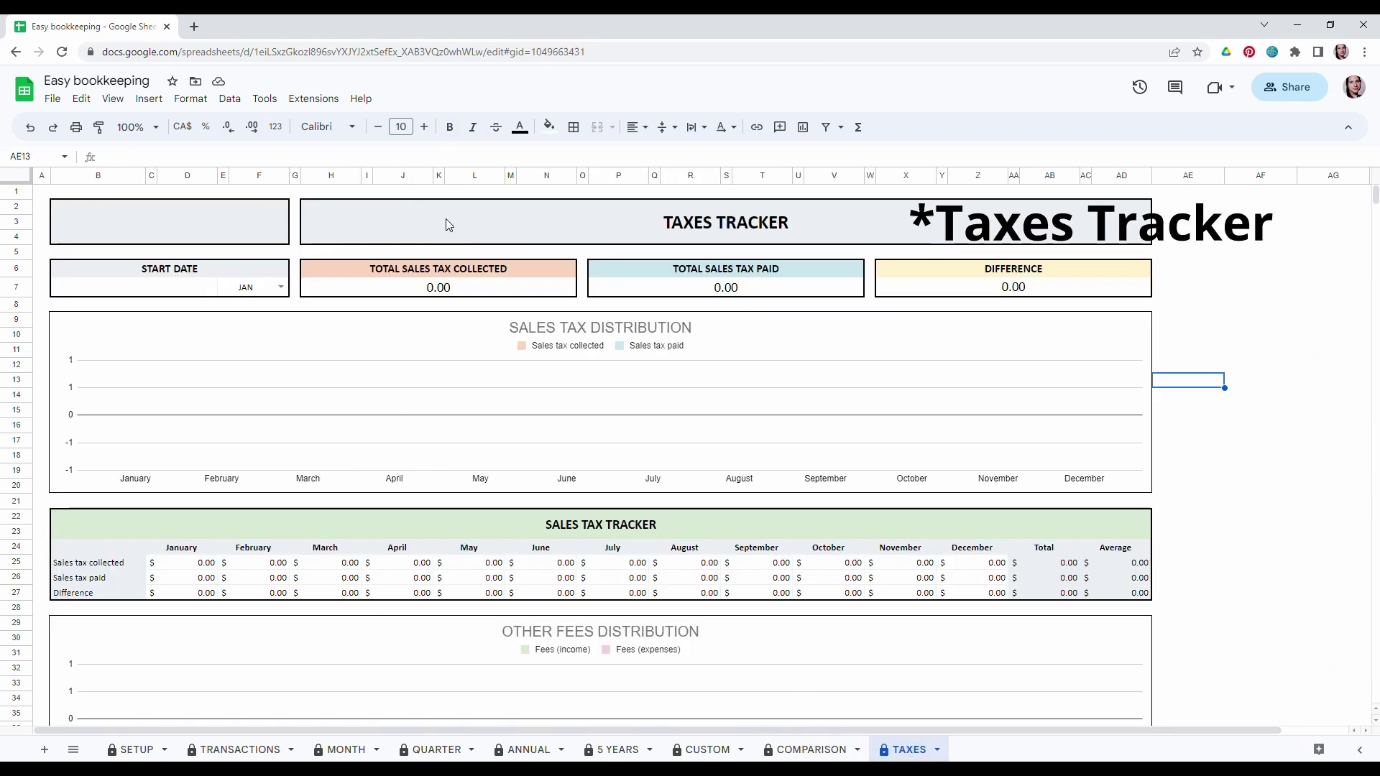
click(250, 222)
click(193, 286)
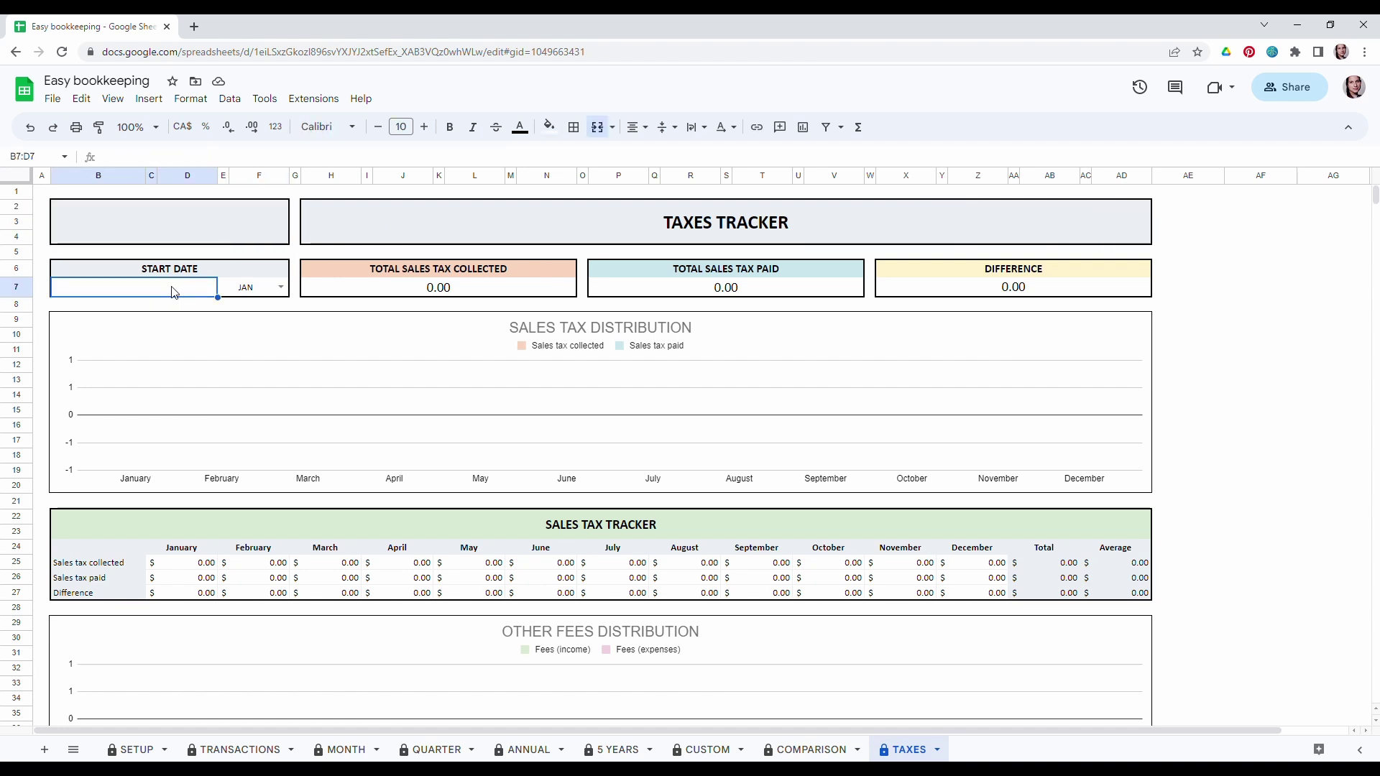
double_click(172, 290)
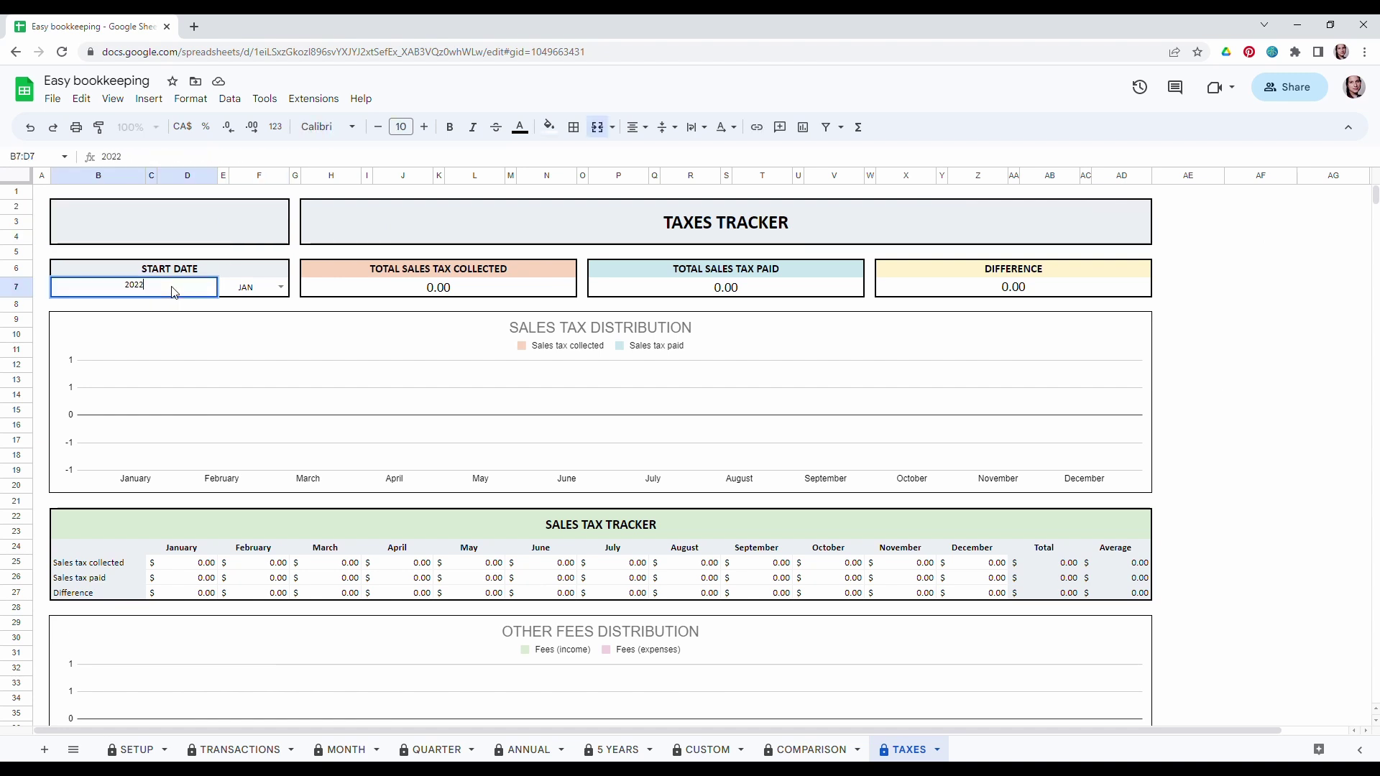
text(2022)
click(248, 288)
click(281, 286)
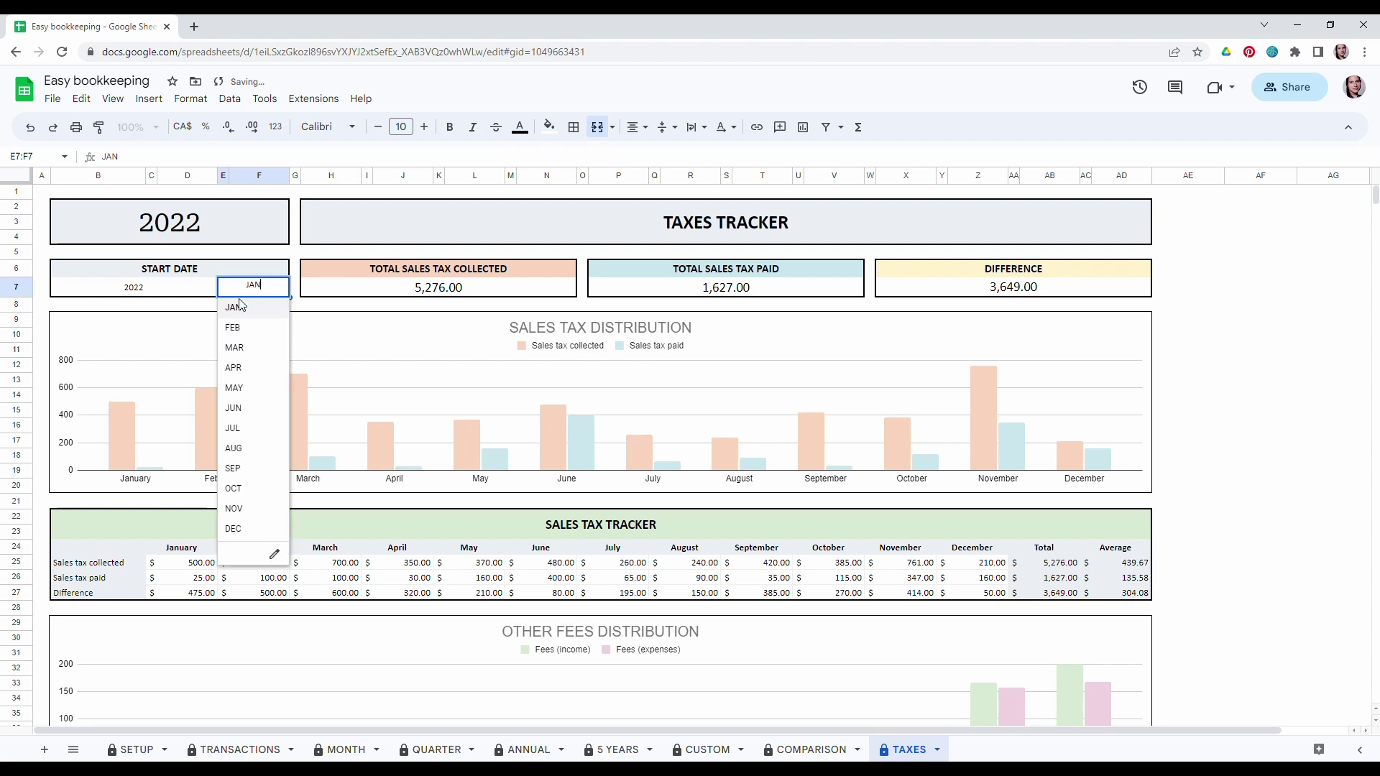
click(243, 329)
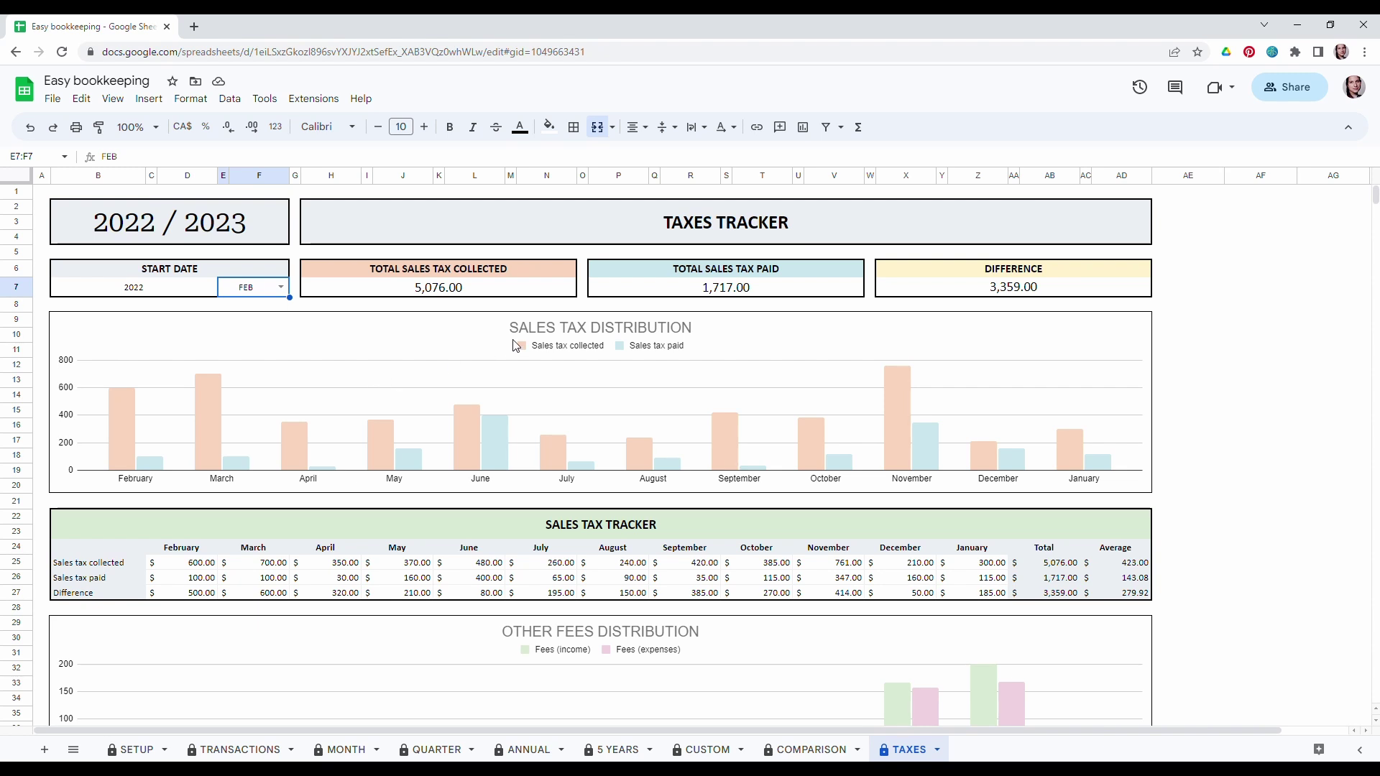
click(436, 274)
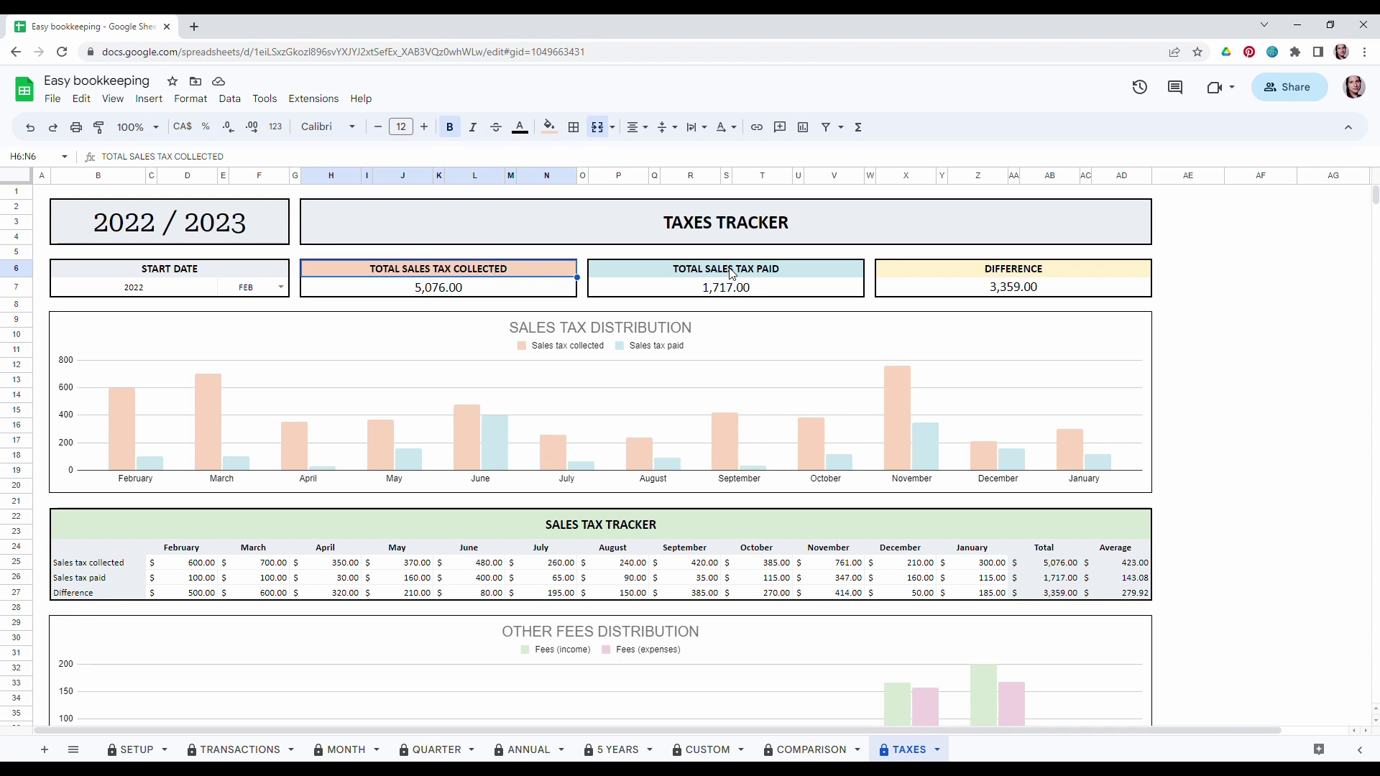
click(1074, 279)
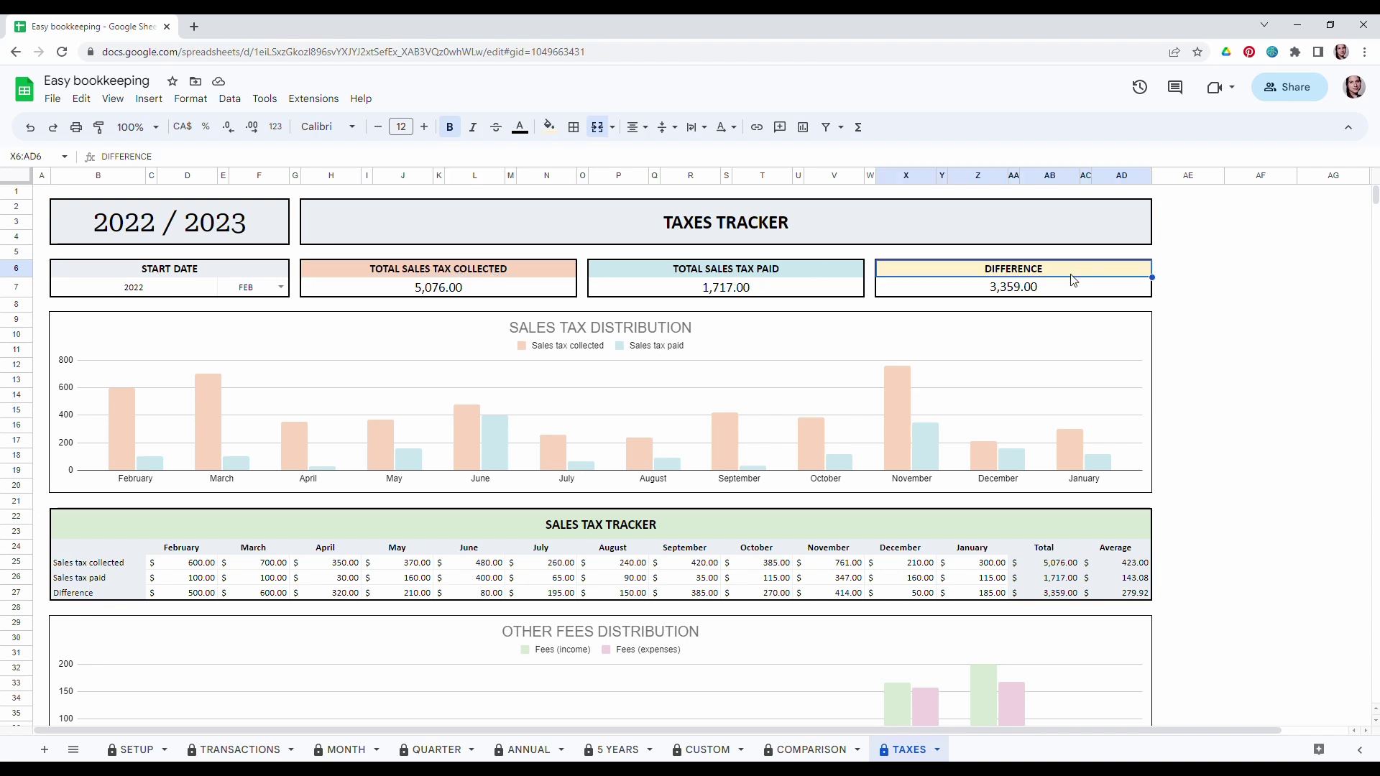
click(330, 397)
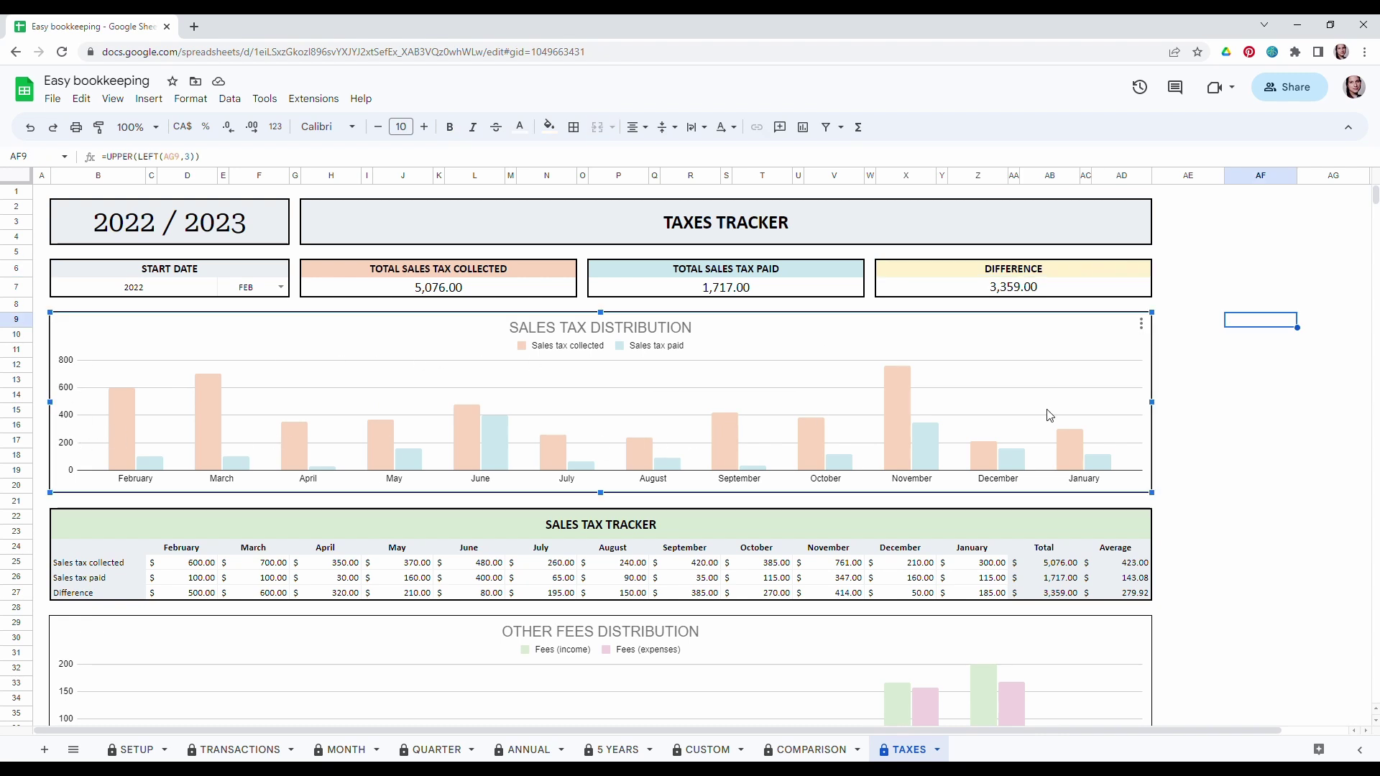
scroll(991, 385, down, 4)
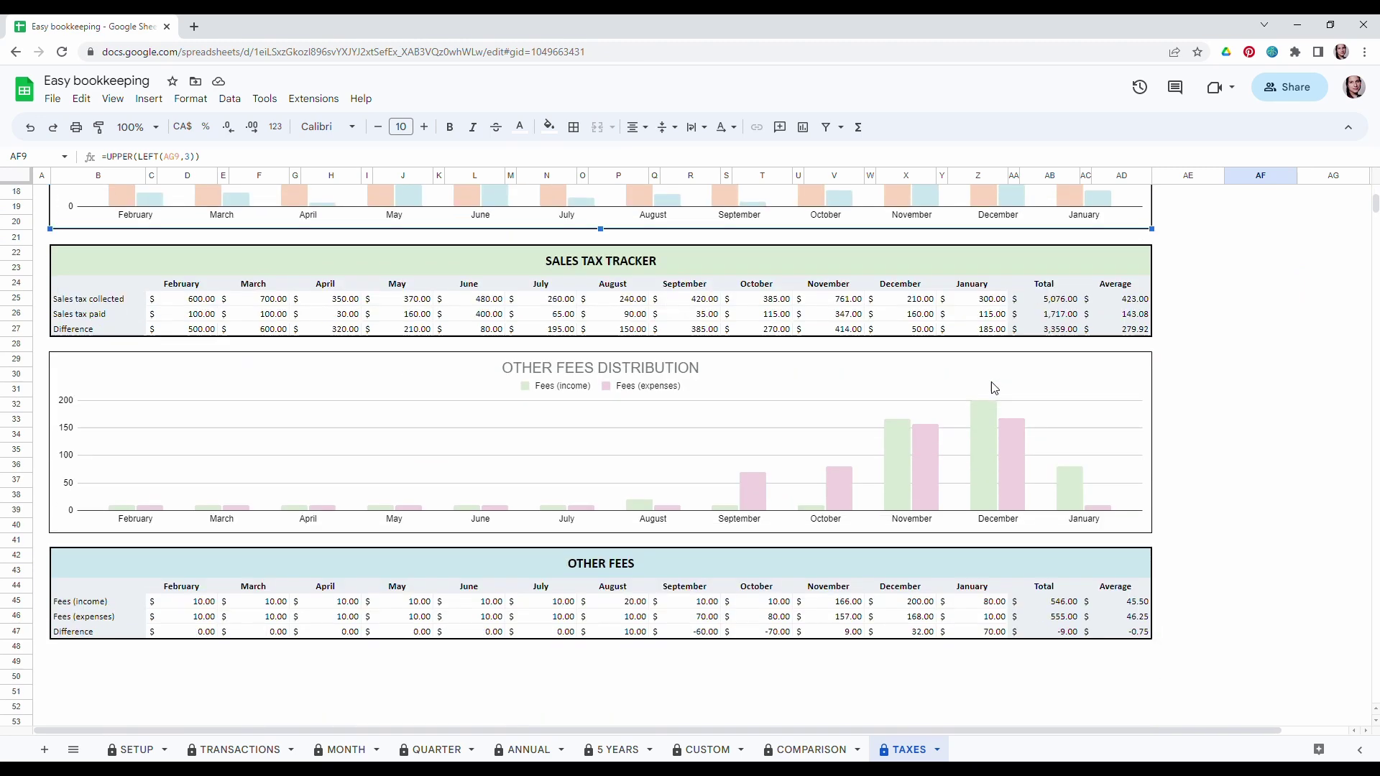
scroll(395, 468, up, 1)
click(247, 478)
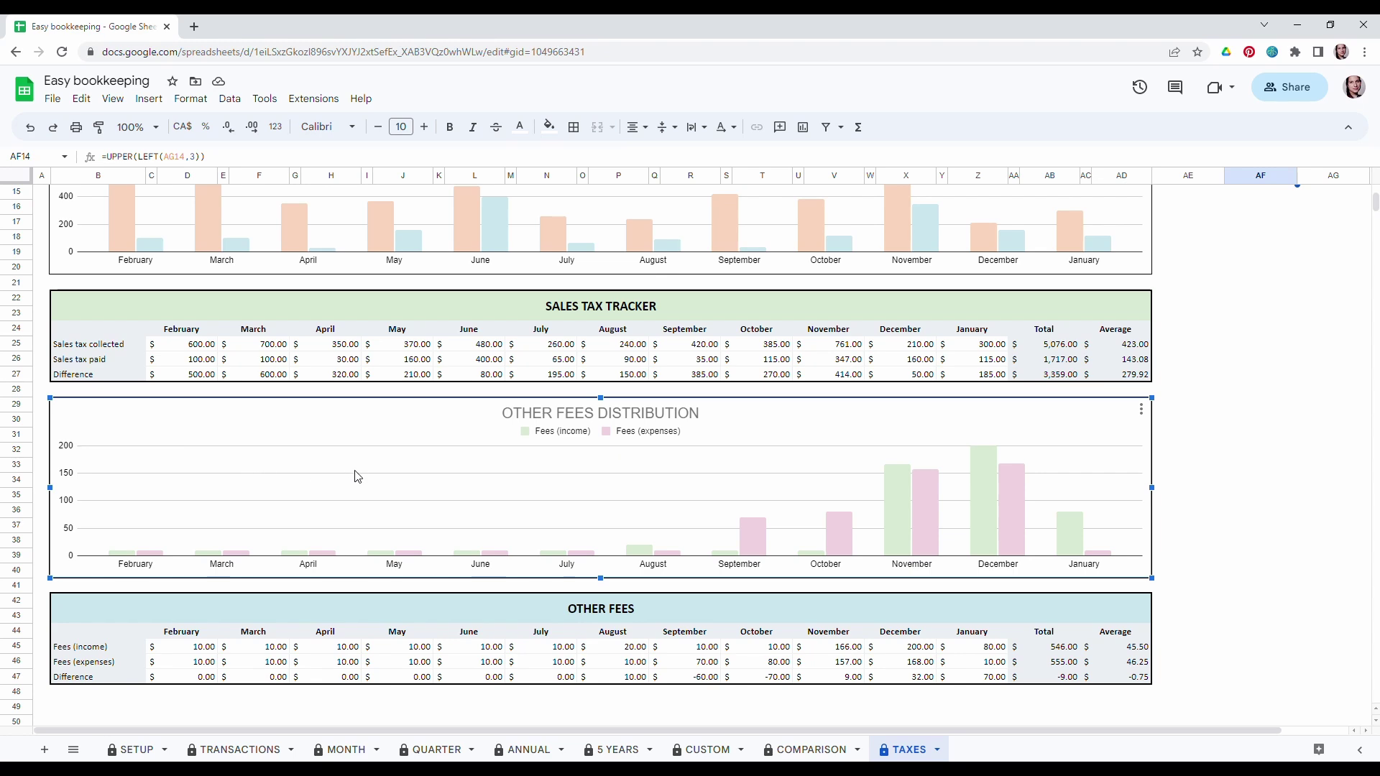
click(1265, 497)
scroll(1213, 567, up, 5)
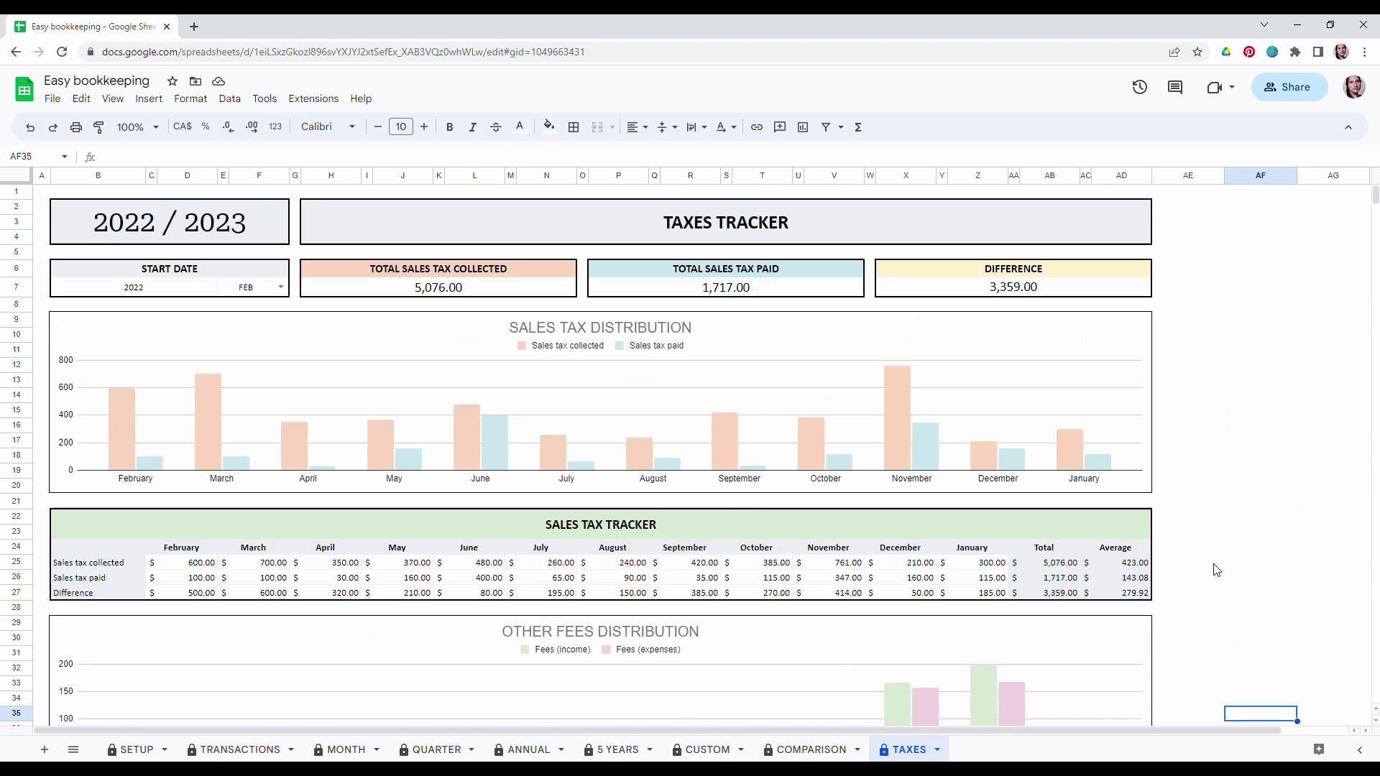